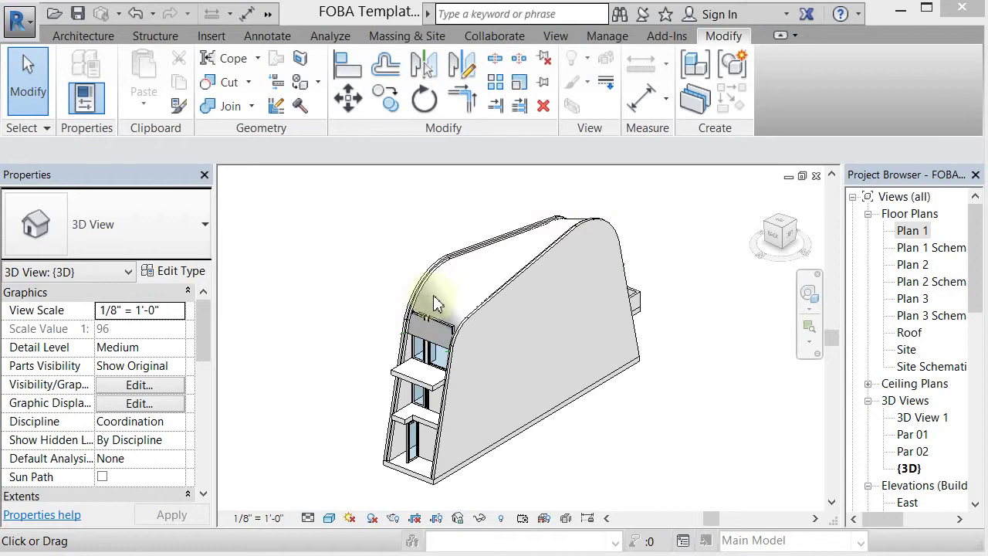
- Inspect the curved roof wall, the side exterior wall and the Blend Roof mass, then deselect
click(442, 301)
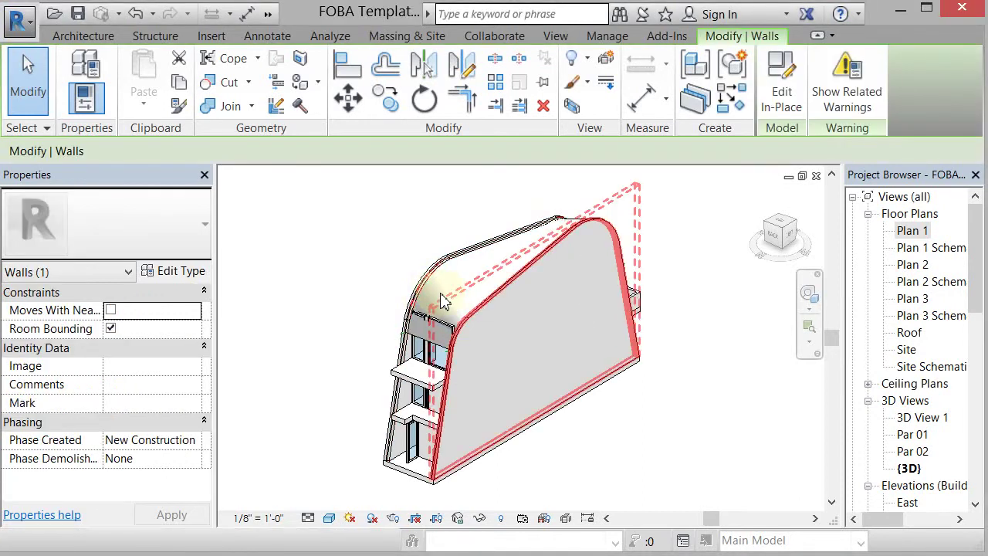
click(426, 313)
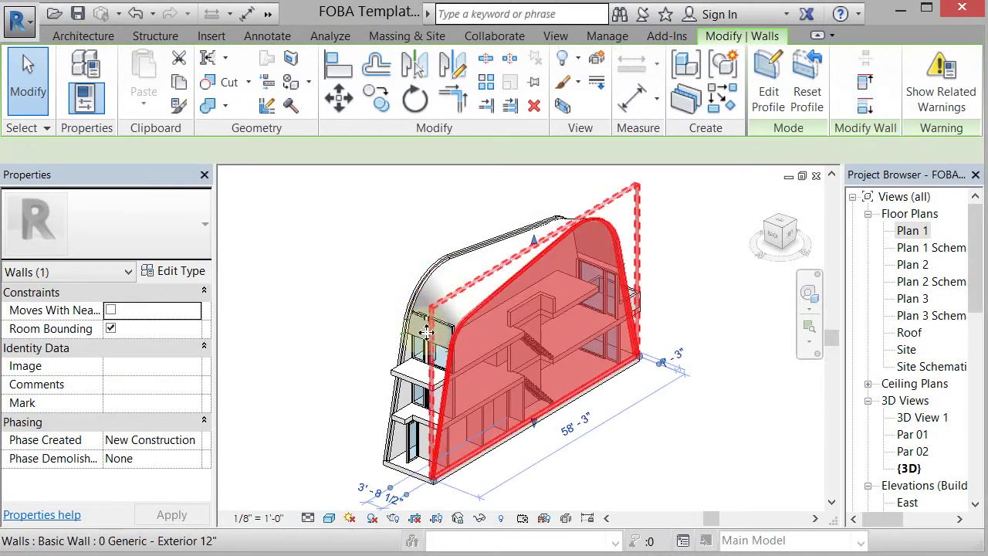
click(345, 296)
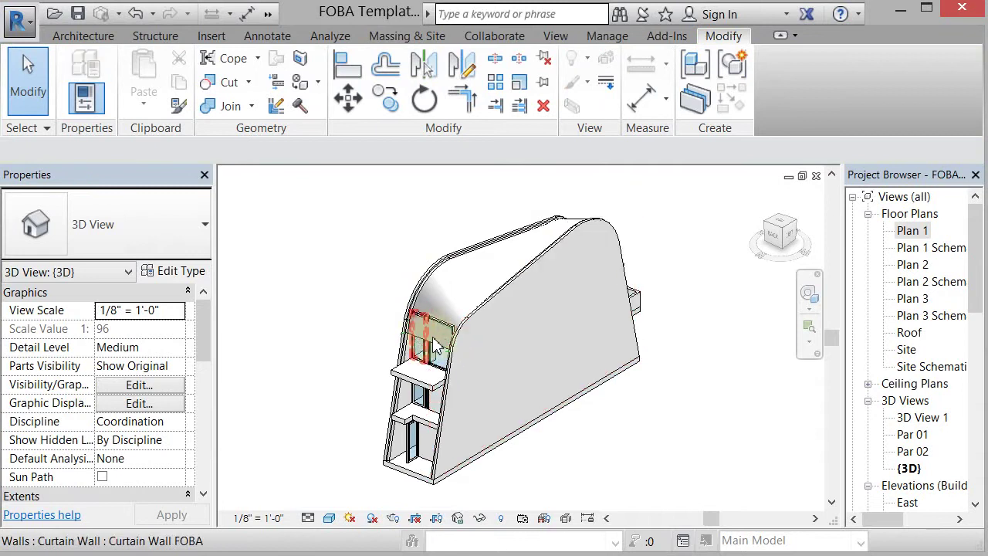
click(575, 230)
key(Escape)
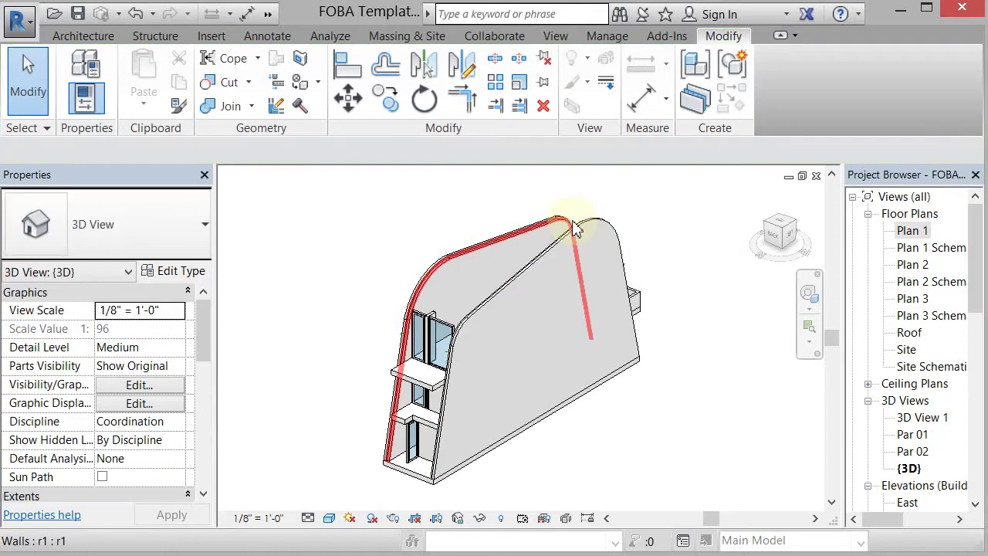
- Open the Plan 1 floor plan view, then return to the 3D view of the building
drag(920, 234, 922, 240)
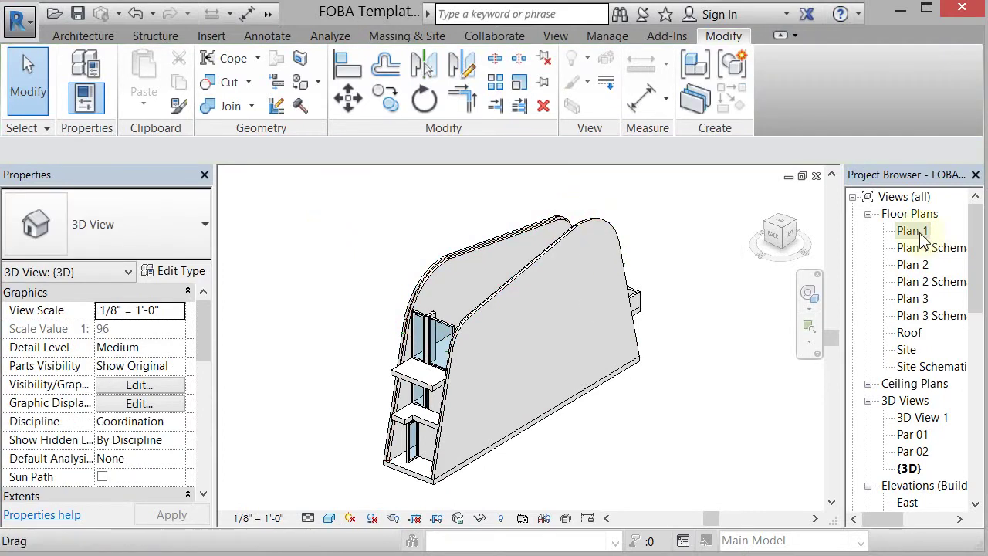
double_click(923, 240)
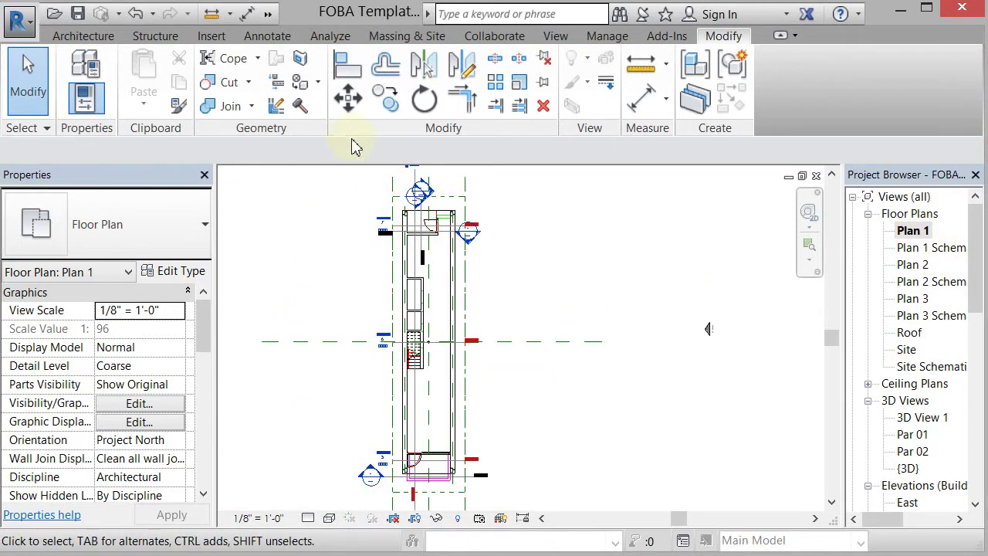
key(ctrl+Tab)
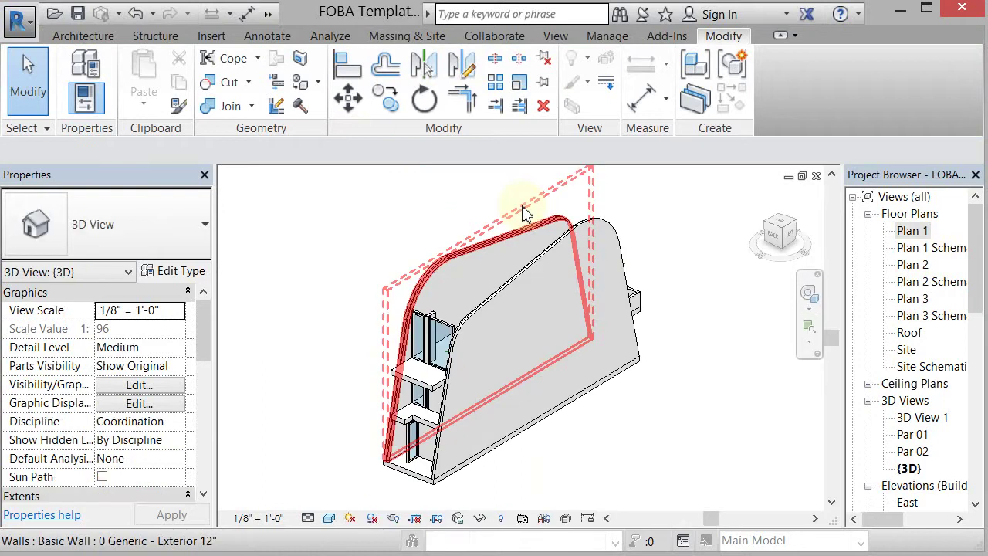
scroll(383, 338, up, 5)
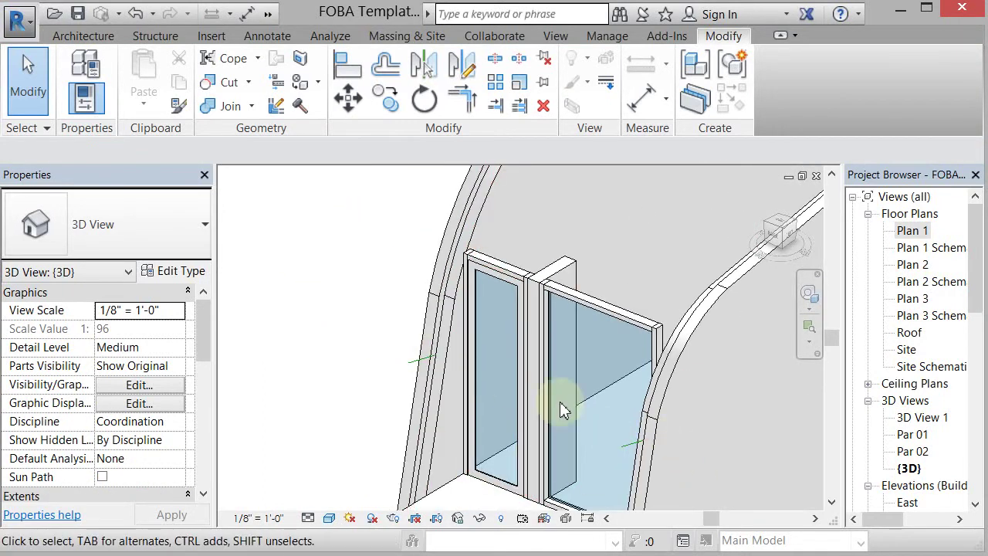
scroll(376, 317, down, 6)
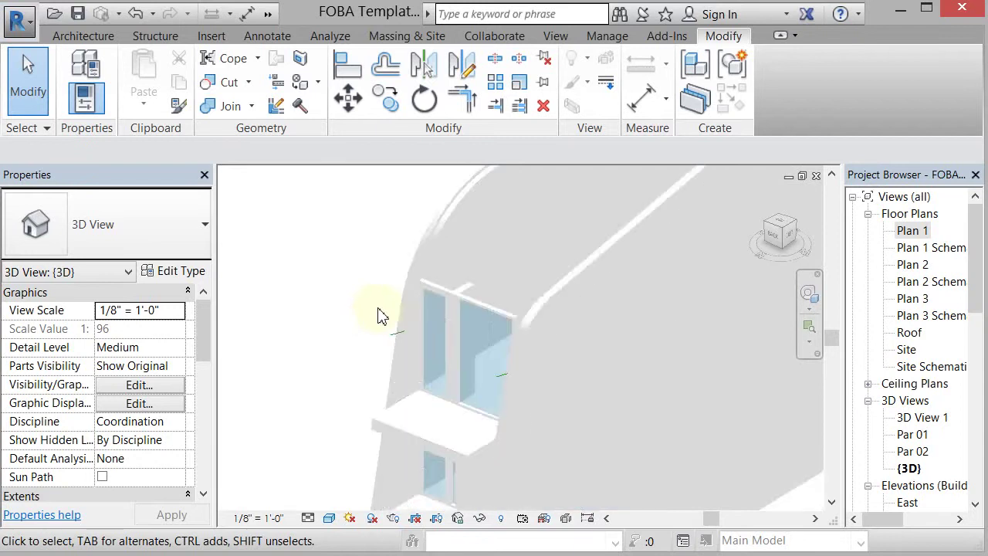
scroll(345, 282, down, 1)
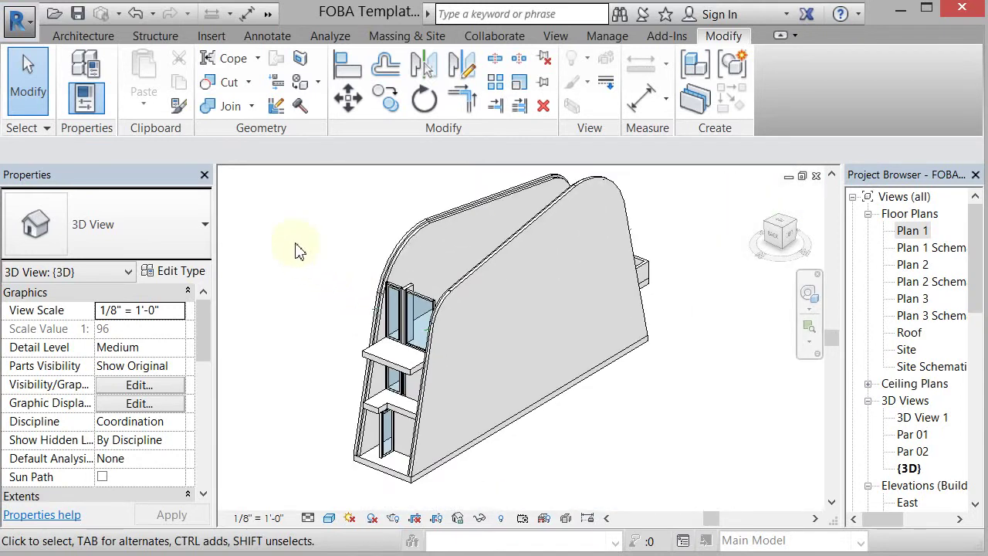
- Create a Model In-Place component in the Roofs category and name it 'Blend'
click(91, 36)
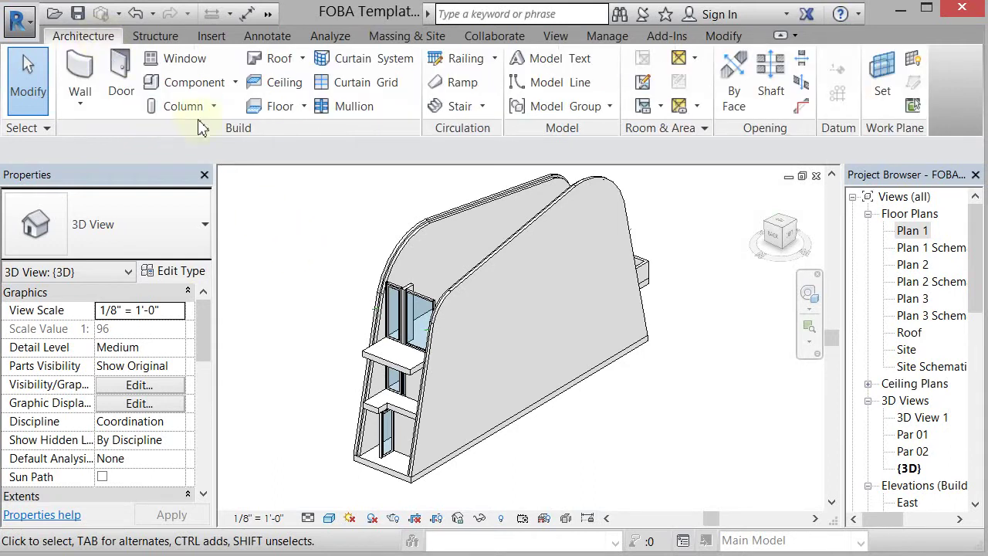
click(235, 82)
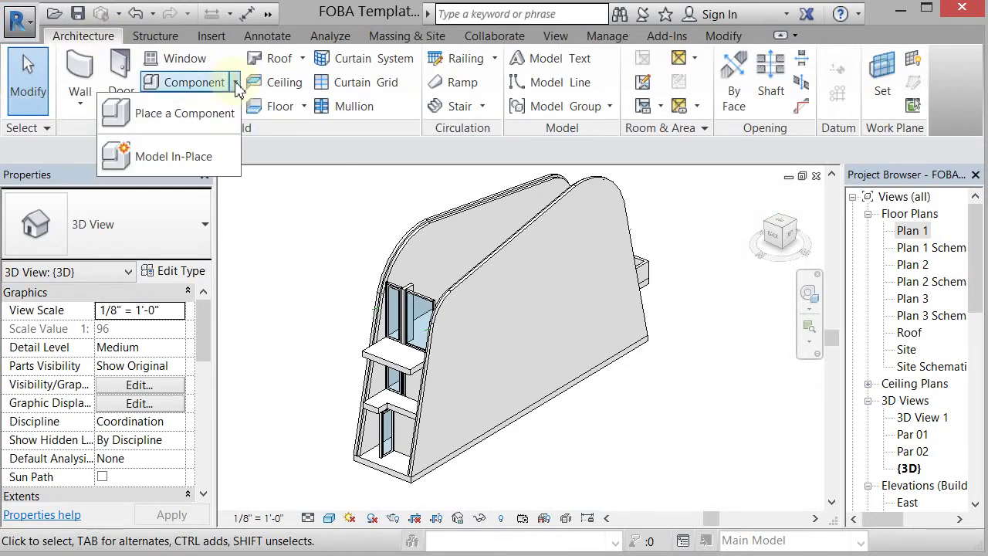
click(183, 164)
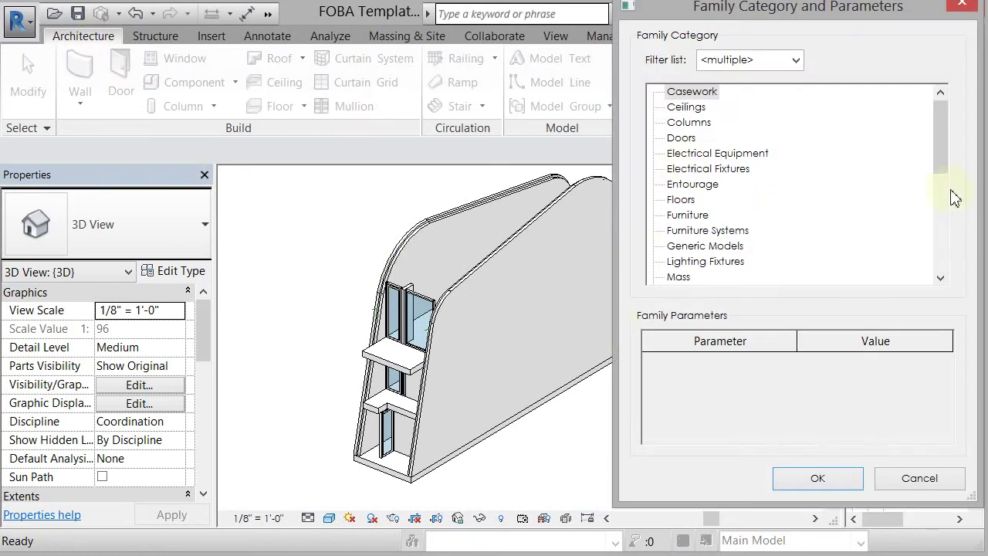
drag(944, 194, 944, 225)
click(681, 199)
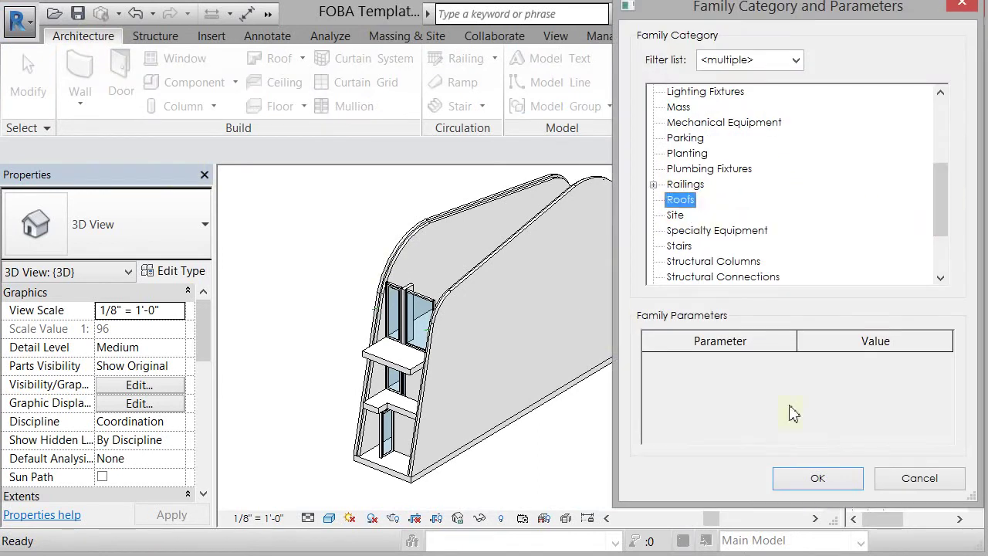
click(823, 479)
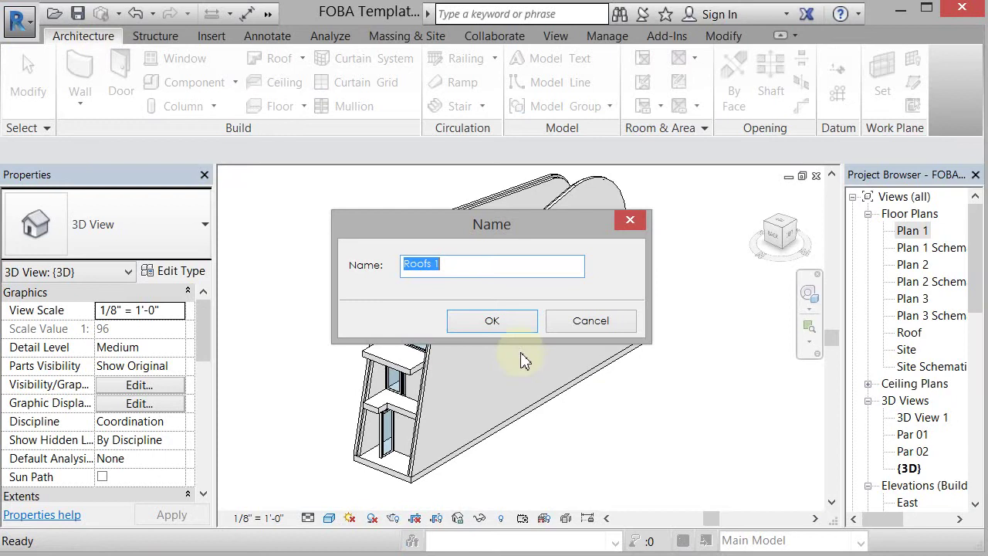
text(Blend)
key(Return)
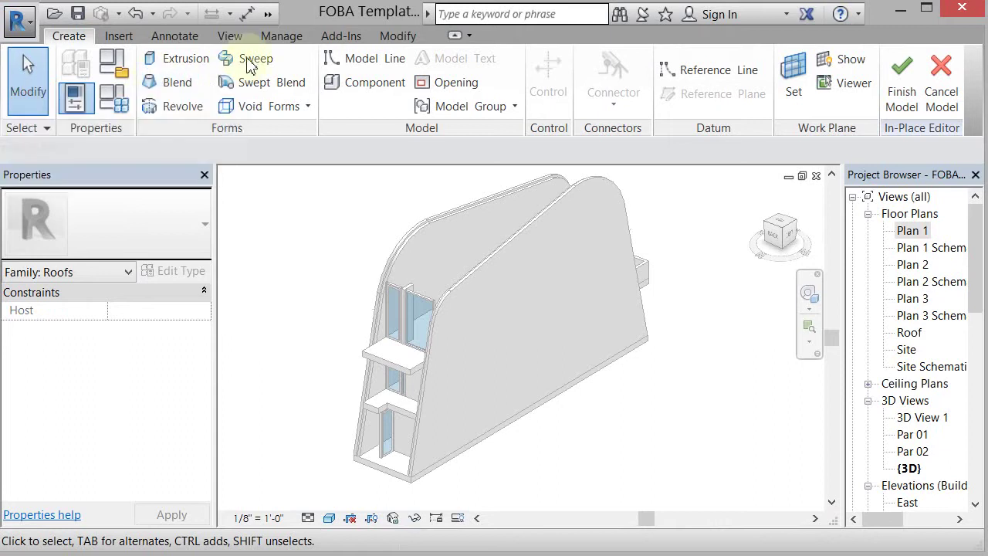
- Start a Blend form and set its work plane to Reference Plane : r
click(177, 84)
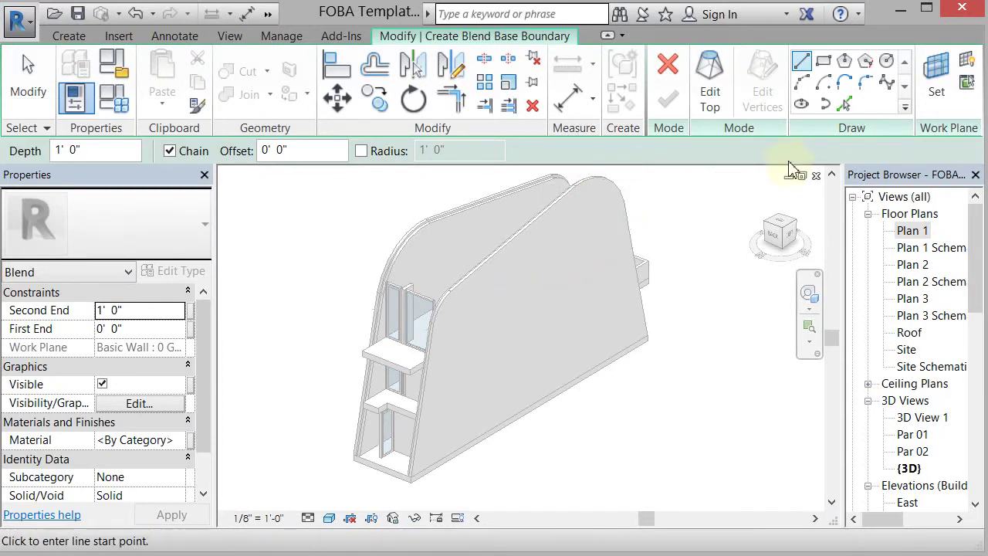
click(938, 90)
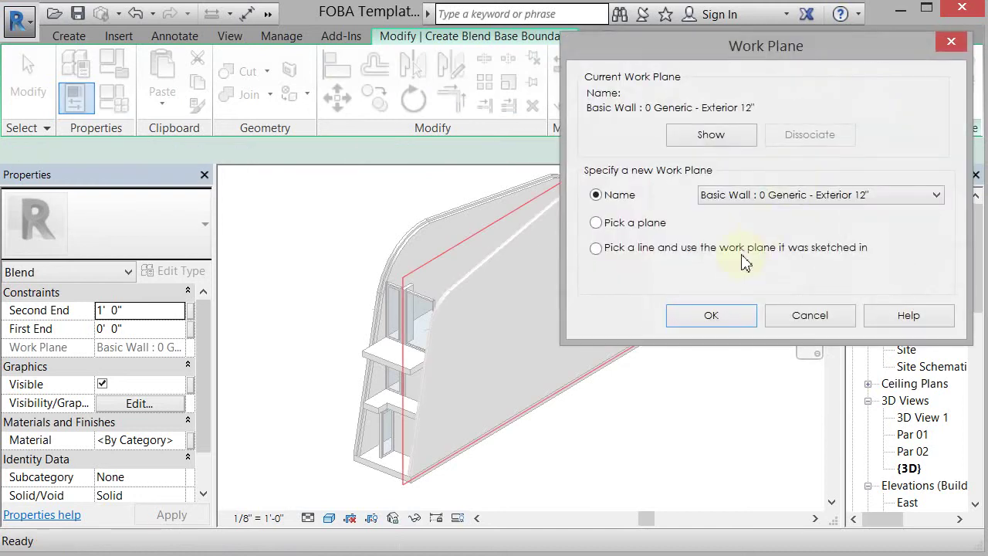
click(745, 196)
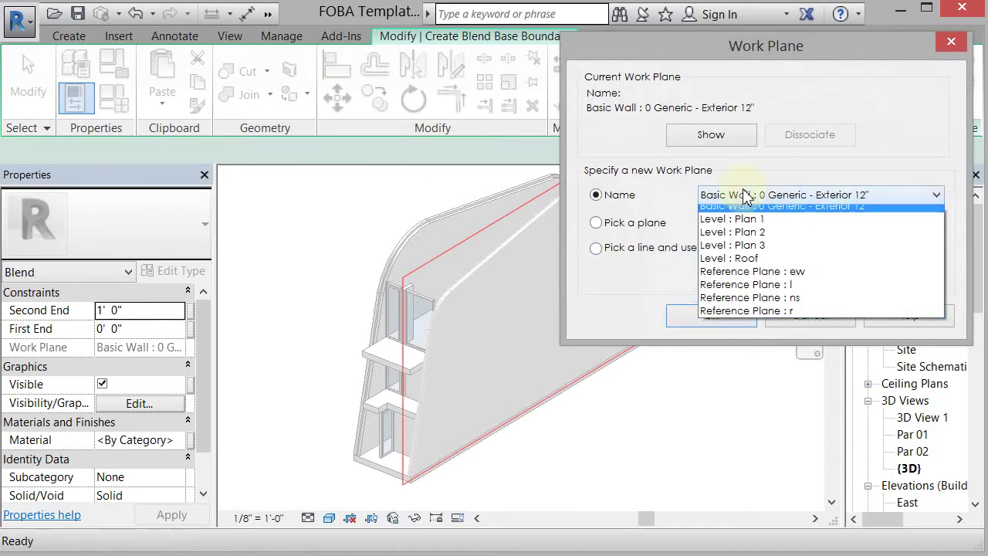
click(769, 318)
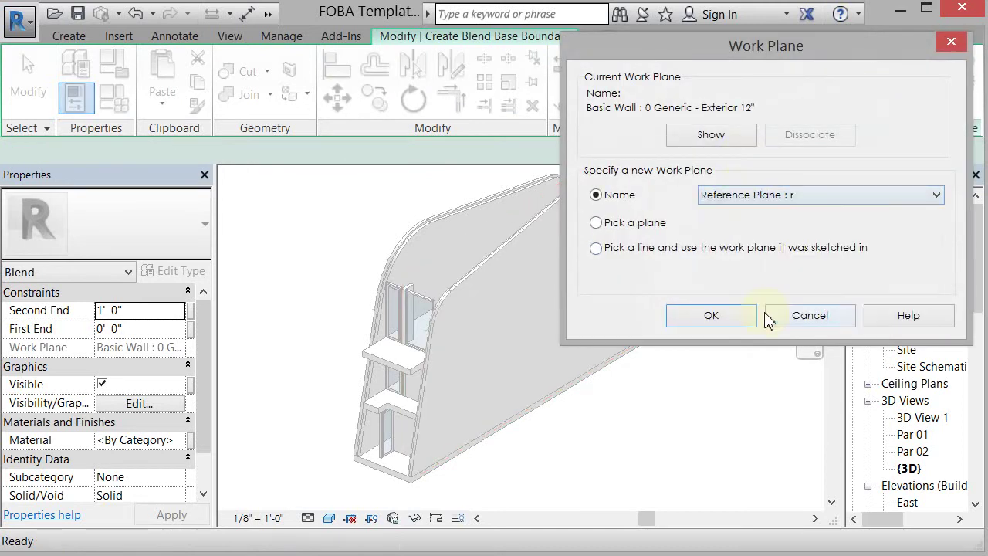
click(712, 315)
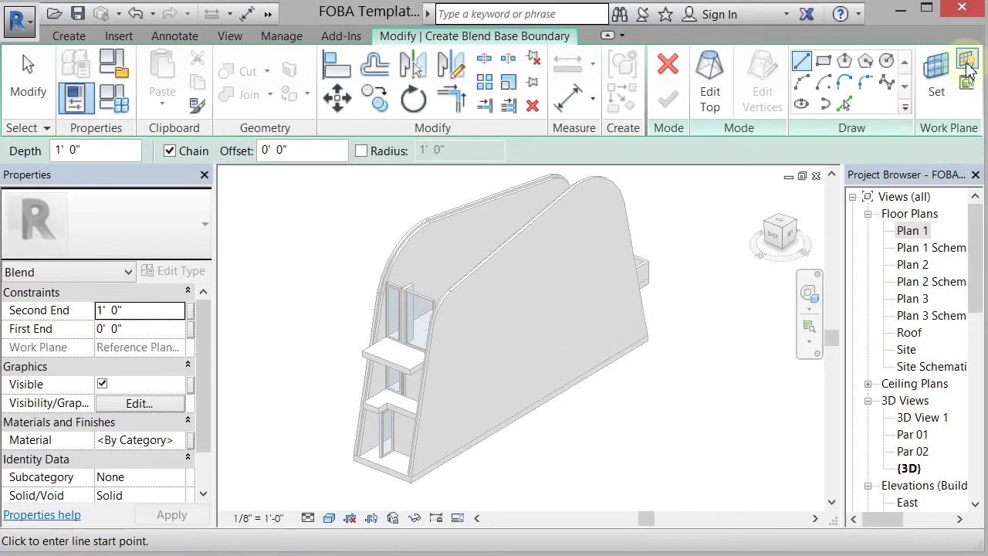
- Show the work plane and pick the curved, straight top and curved corner wall edges as sketch lines
click(969, 68)
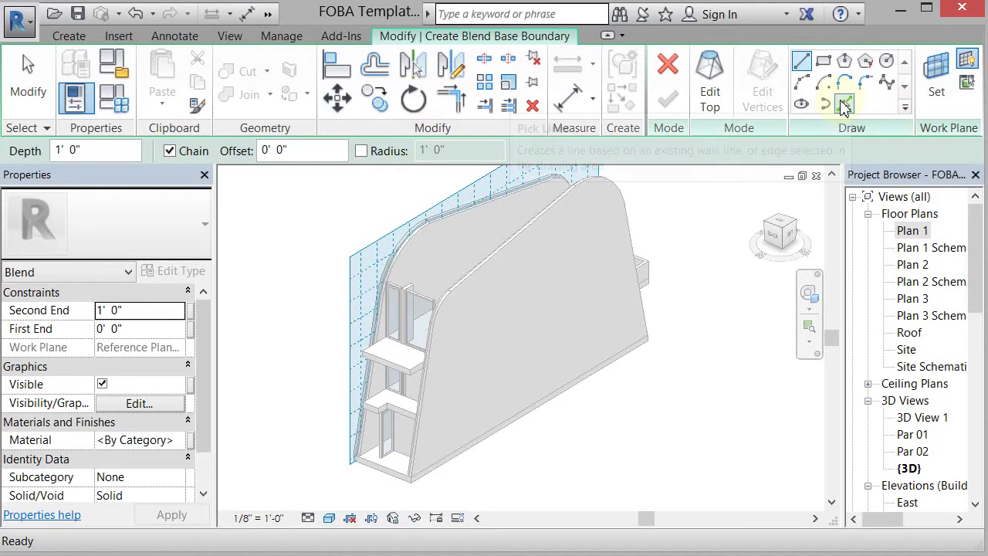
click(844, 105)
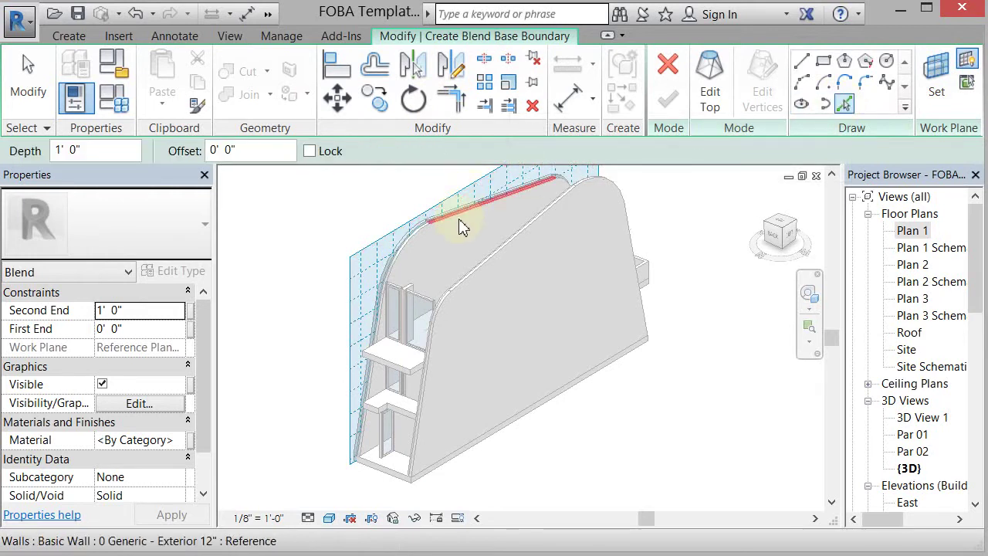
scroll(447, 228, up, 5)
scroll(388, 251, up, 2)
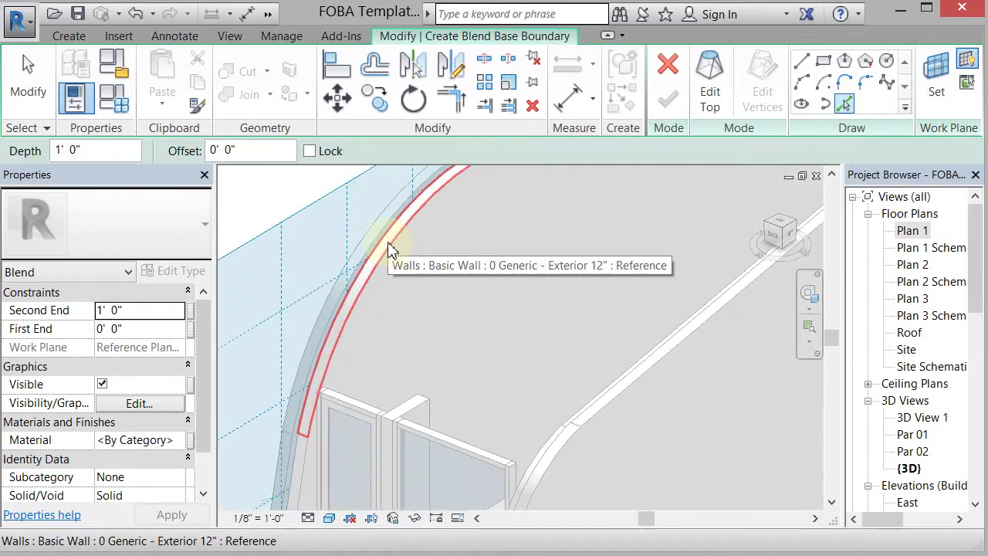
click(390, 251)
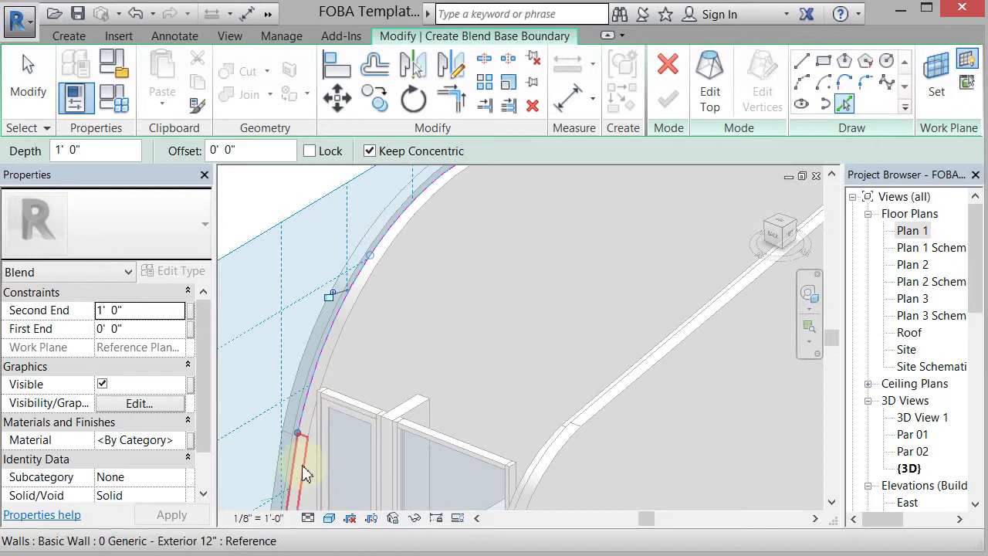
scroll(297, 464, down, 3)
click(430, 298)
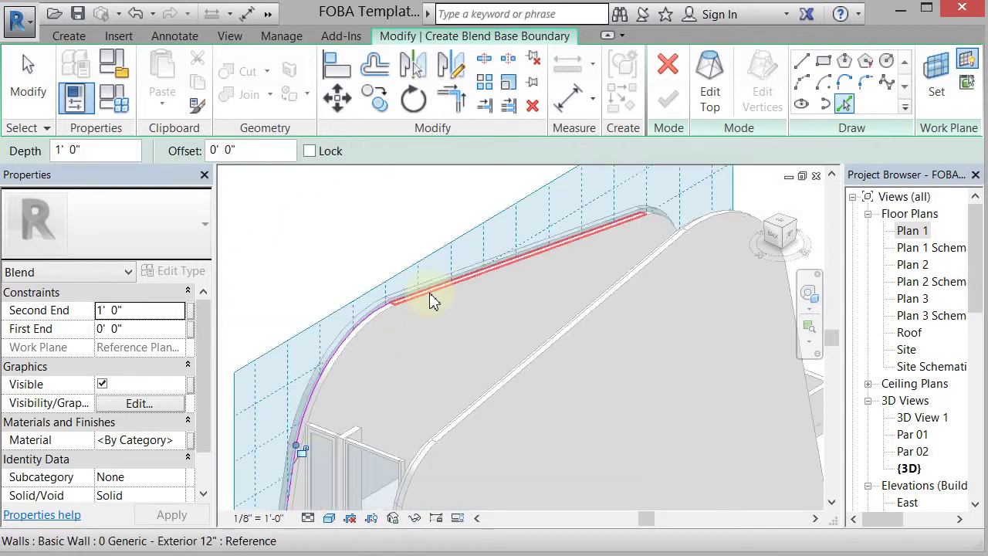
scroll(653, 230, up, 4)
click(661, 221)
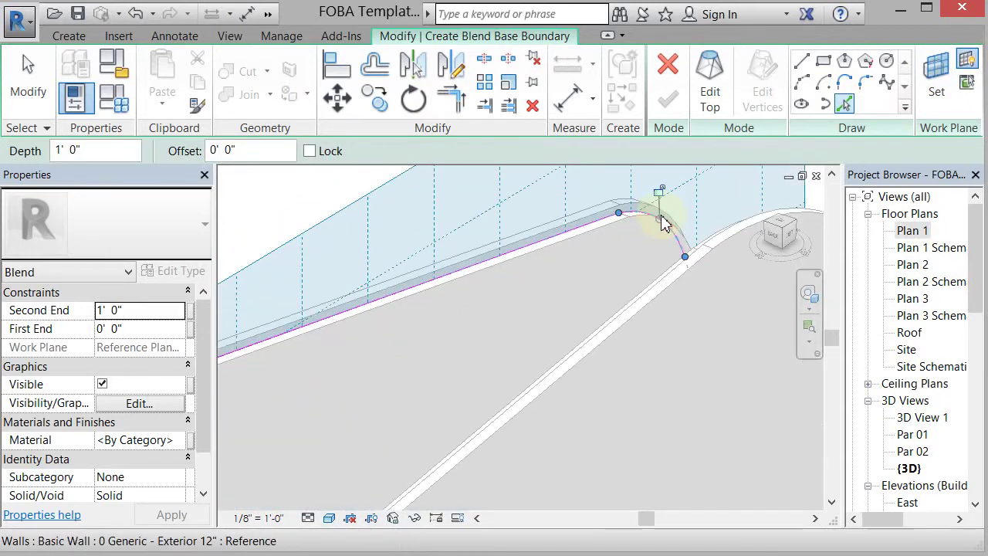
- Reframe the view around the curved wall corner and pick that wall edge as a boundary line
shift+middle_drag(714, 207, 694, 210)
shift+middle_drag(672, 261, 488, 283)
scroll(653, 255, up, 4)
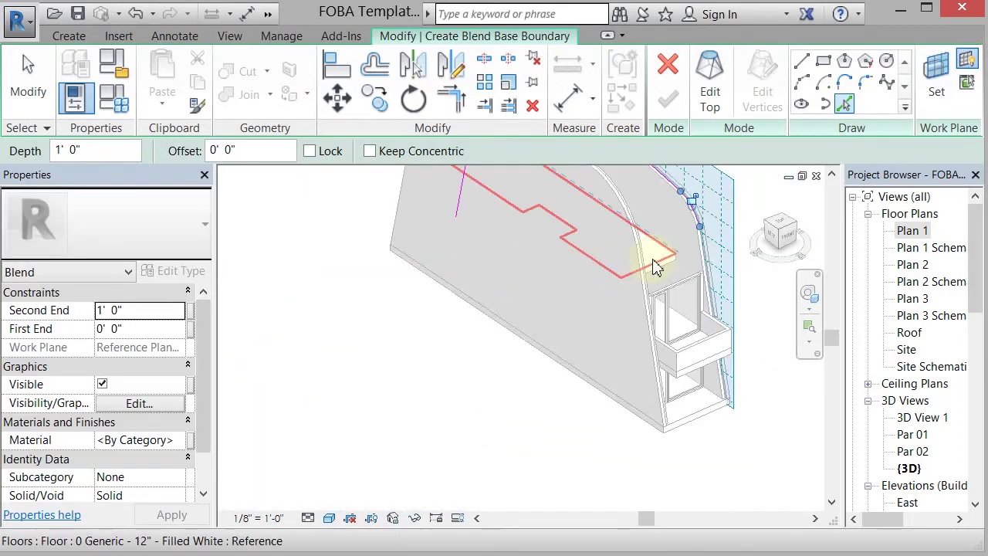
shift+middle_drag(698, 266, 655, 264)
scroll(655, 265, up, 2)
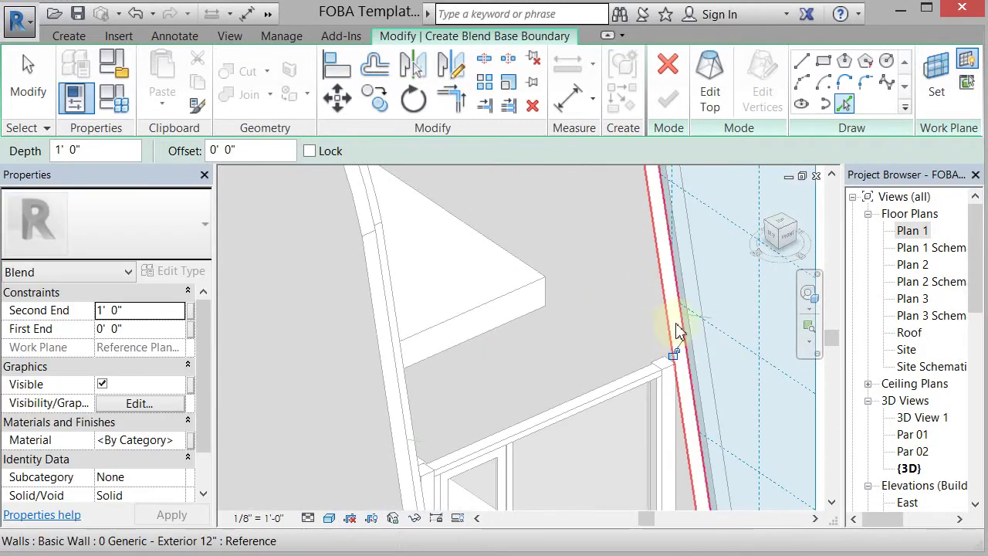
scroll(695, 326, up, 2)
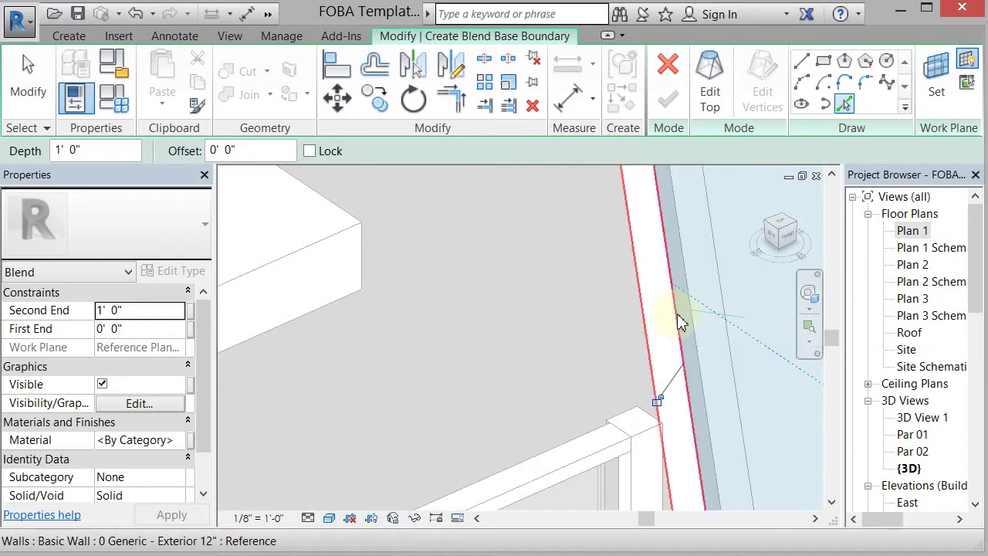
click(712, 329)
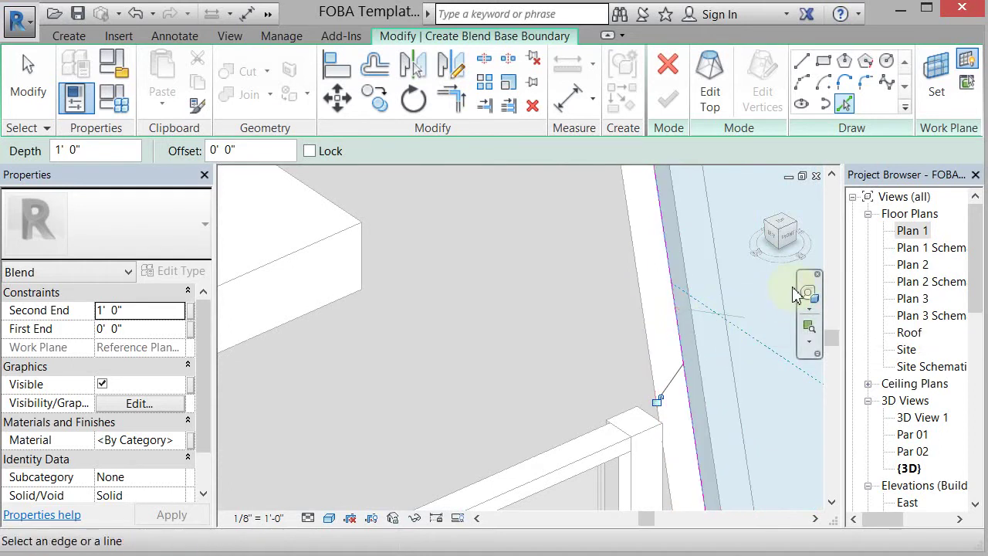
- Draw a short helper line across the wall-edge boundary line
click(802, 65)
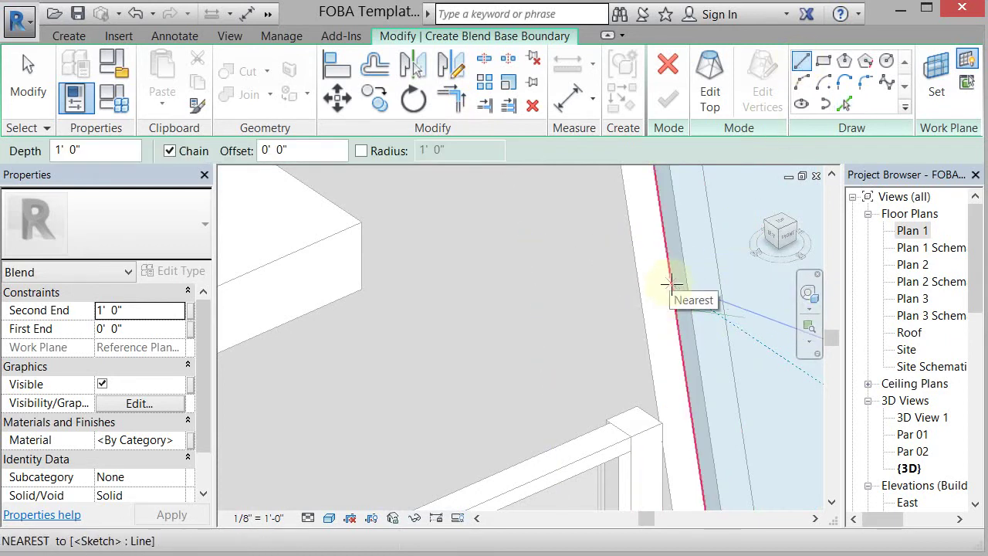
click(675, 307)
click(745, 321)
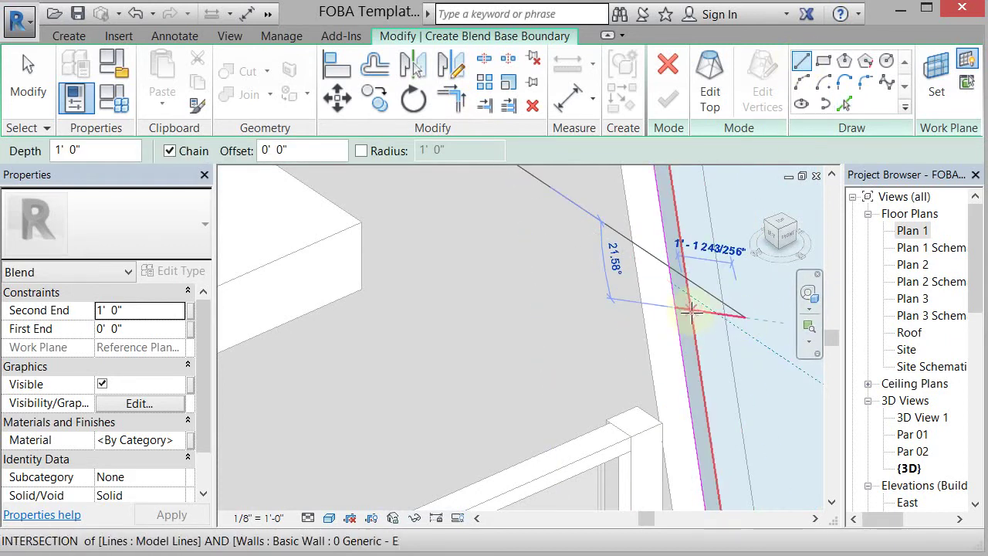
click(690, 311)
- Trim the helper and wall-edge lines to a corner with TR, then select the helper line
key(t)
key(r)
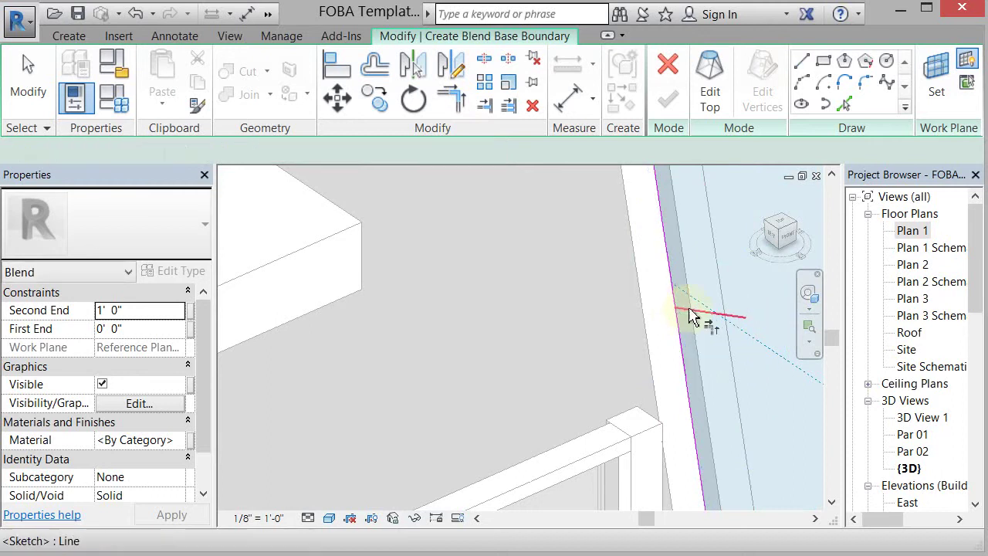
click(695, 317)
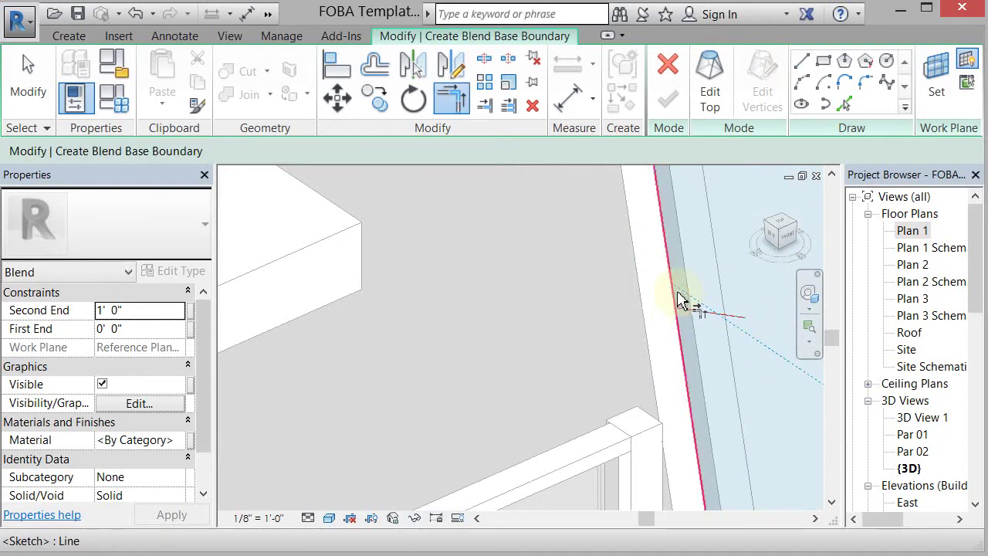
click(685, 301)
click(39, 86)
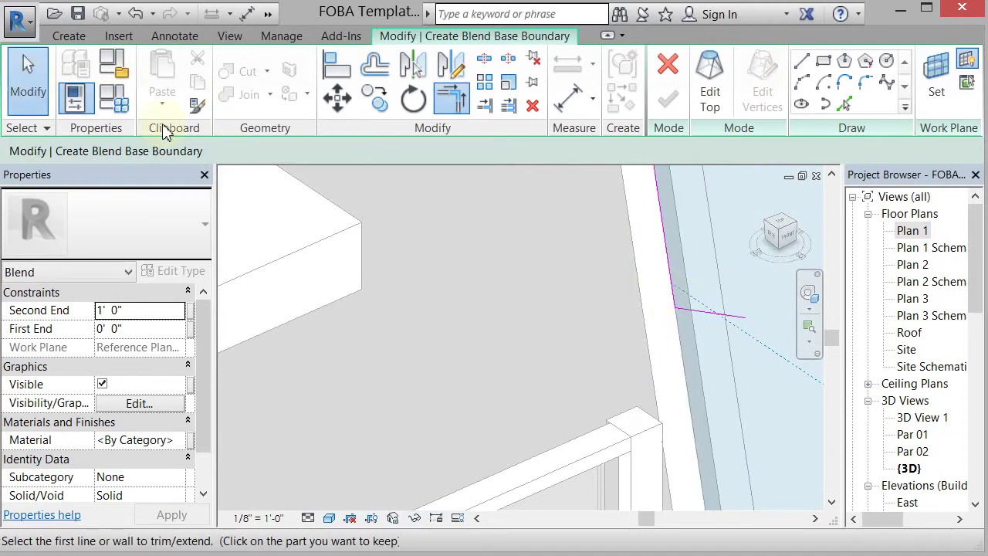
click(710, 314)
key(Escape)
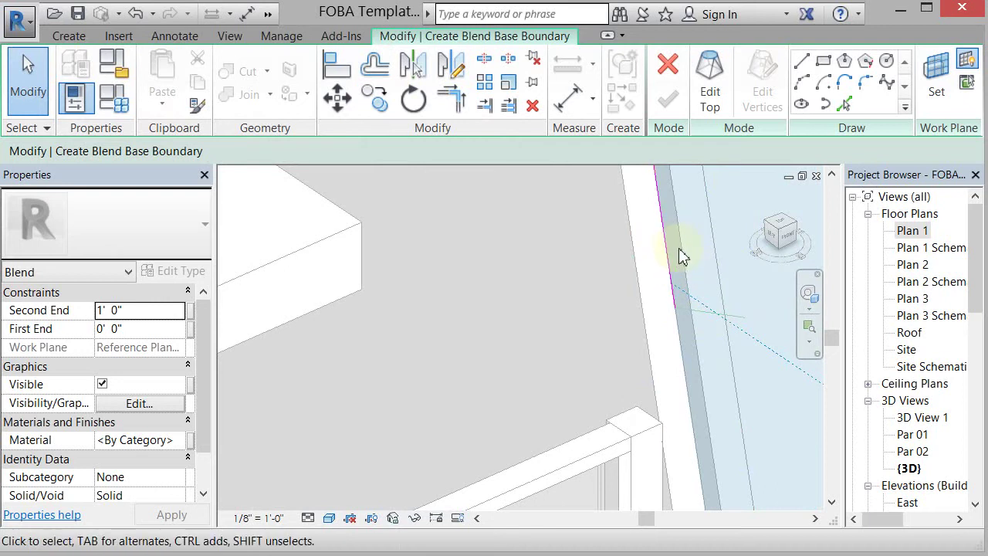
- Offset-copy the wall-edge line by 0' 1" and close its straight end with a short line
click(375, 98)
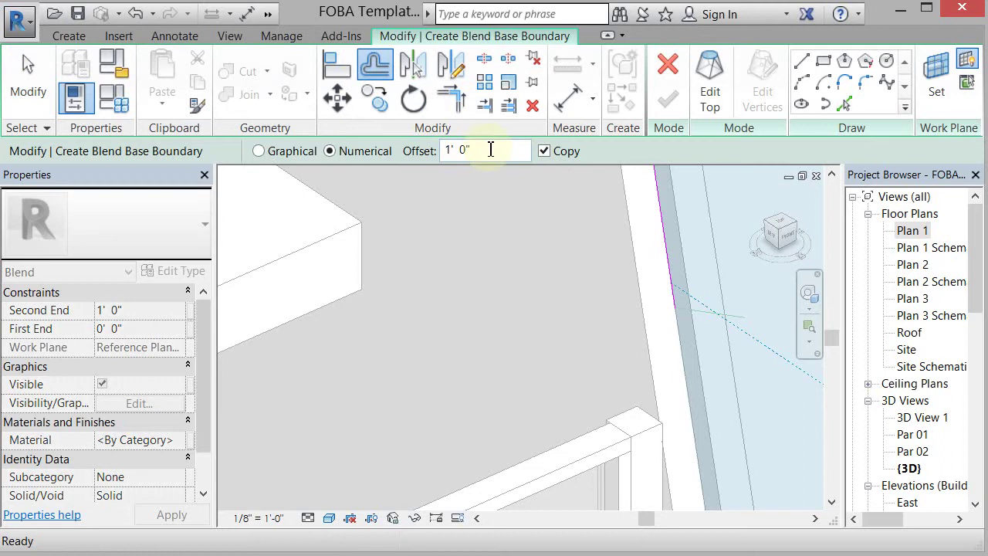
drag(490, 150, 389, 156)
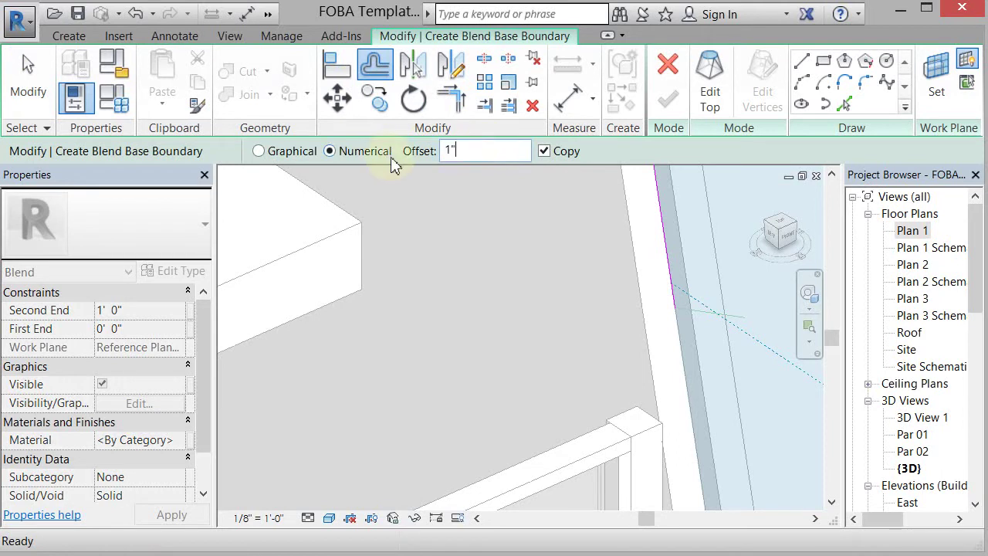
click(671, 247)
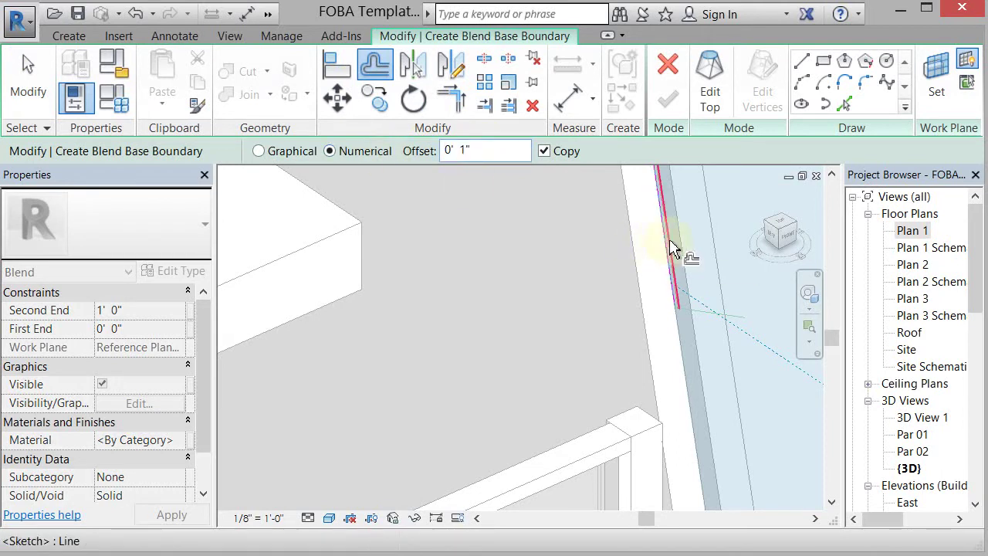
click(800, 68)
scroll(680, 309, up, 3)
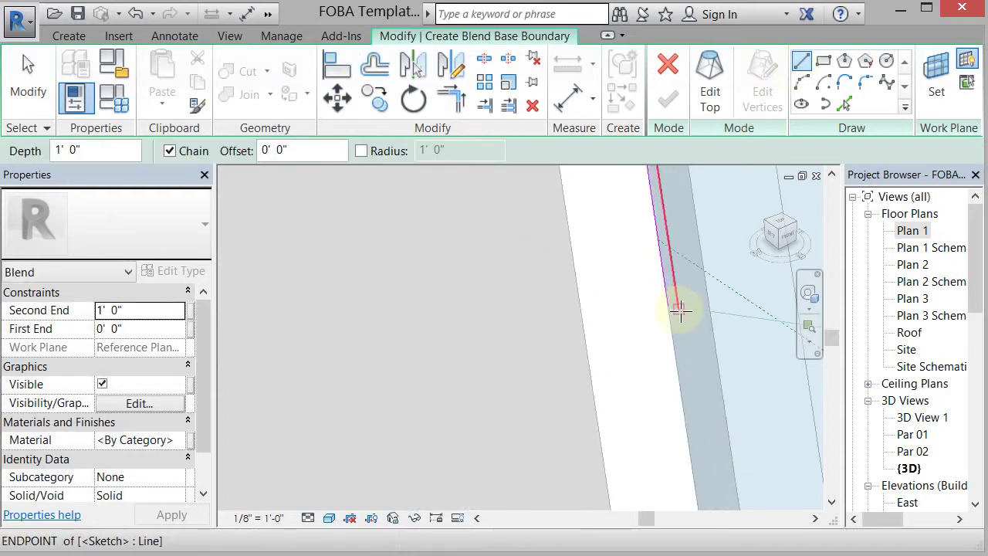
click(679, 309)
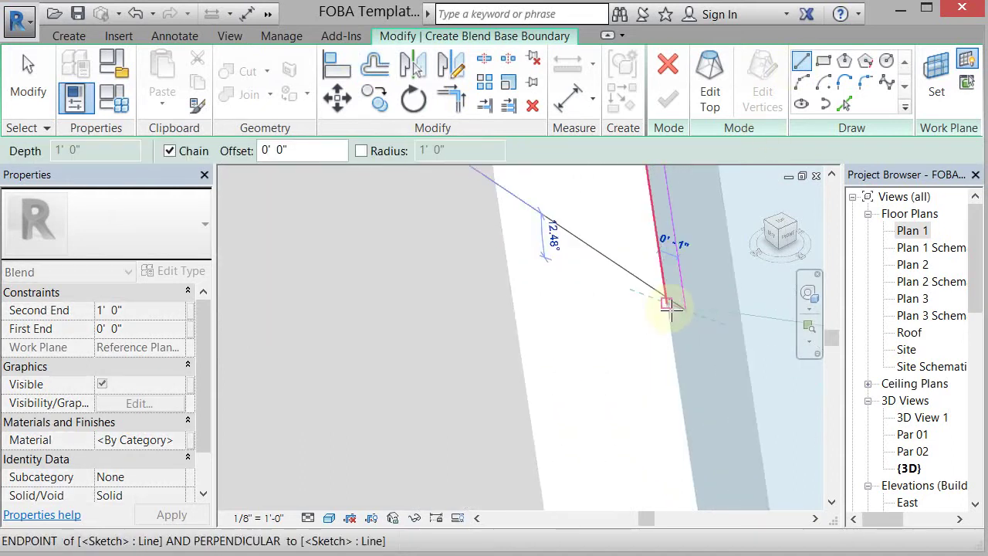
scroll(670, 309, up, 2)
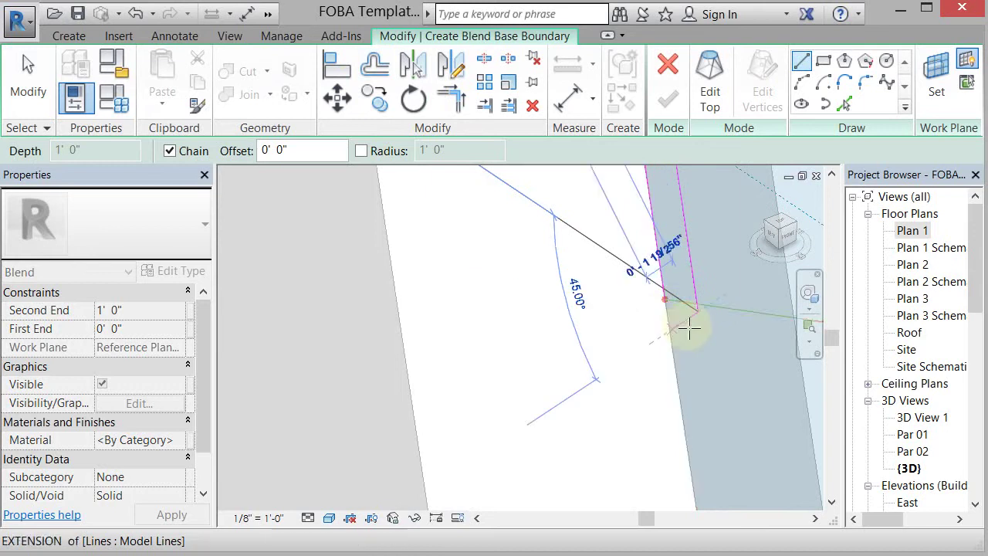
click(665, 299)
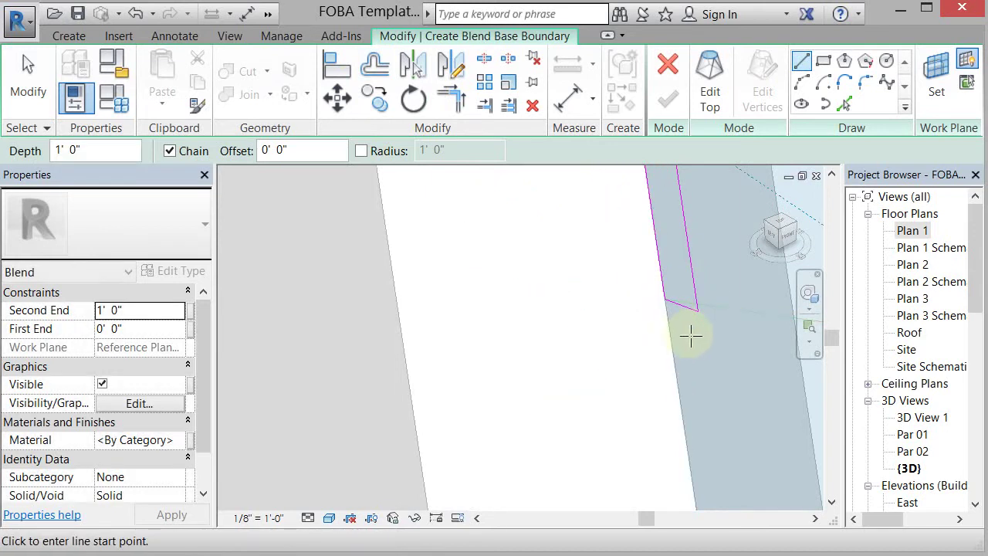
scroll(695, 355, up, 5)
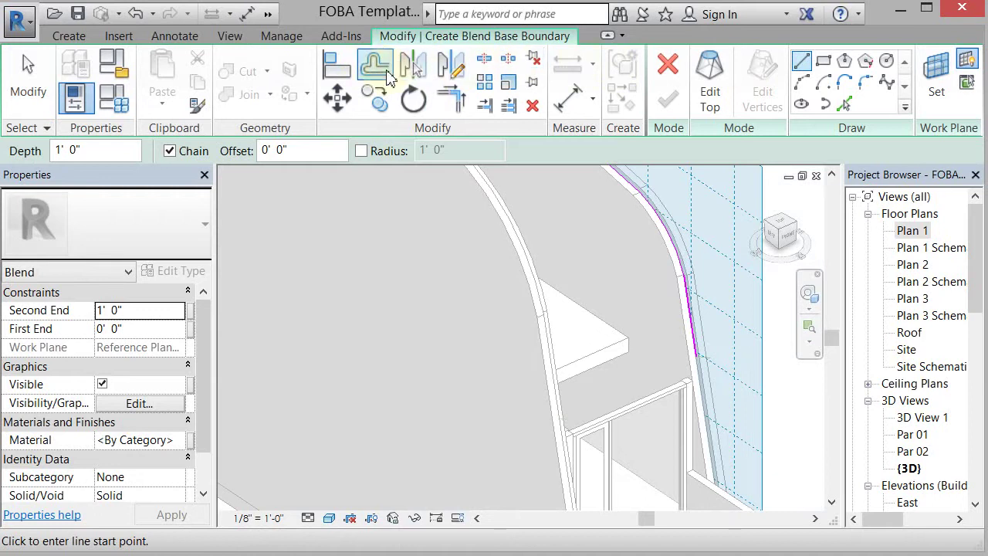
- Offset-copy the arch line by 0' 1" as well
click(376, 66)
scroll(672, 232, up, 4)
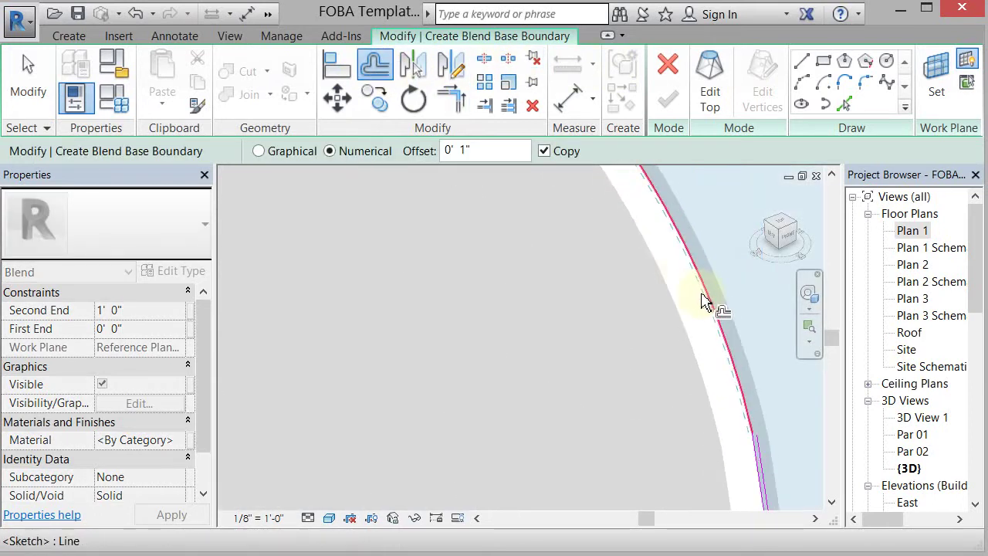
scroll(707, 300, up, 3)
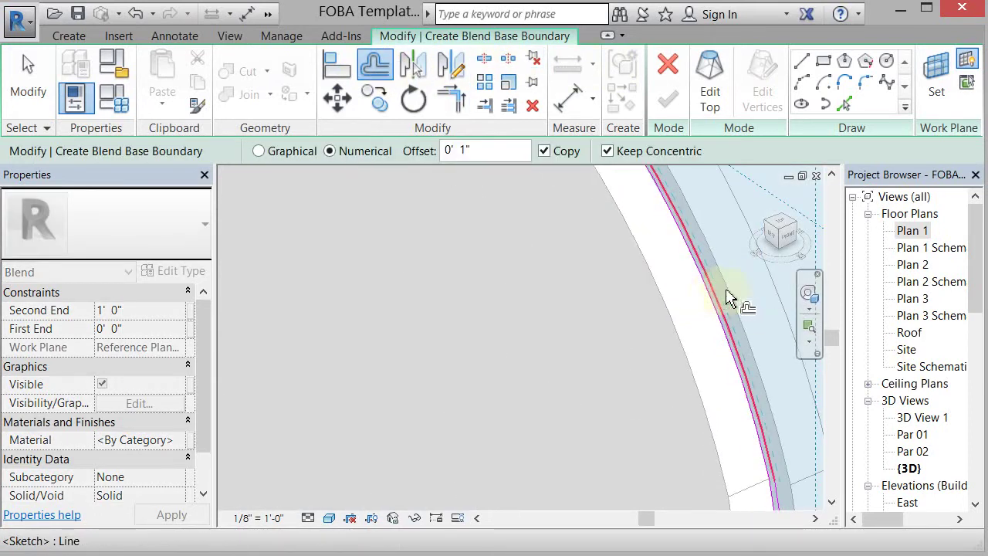
scroll(810, 463, down, 2)
scroll(641, 210, up, 2)
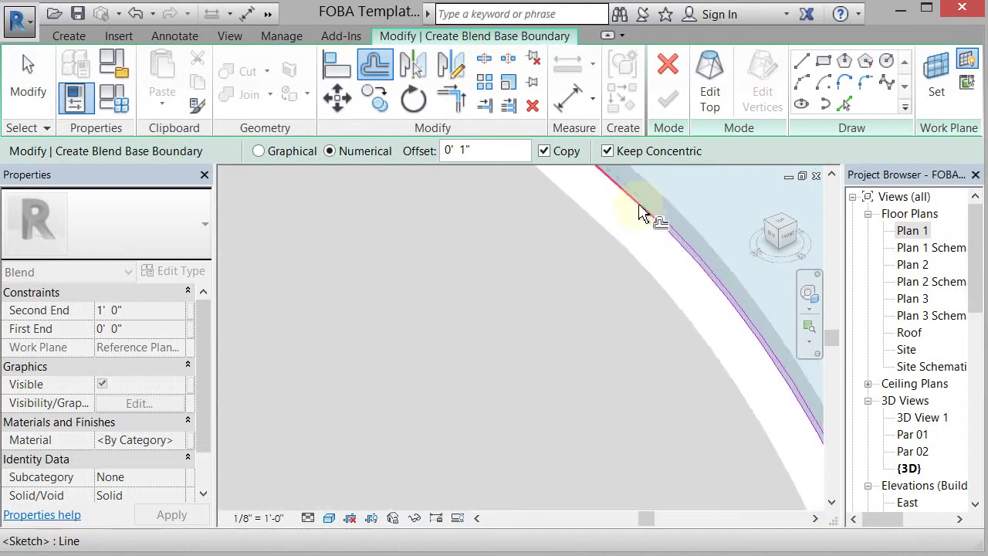
scroll(772, 397, up, 4)
scroll(818, 438, down, 4)
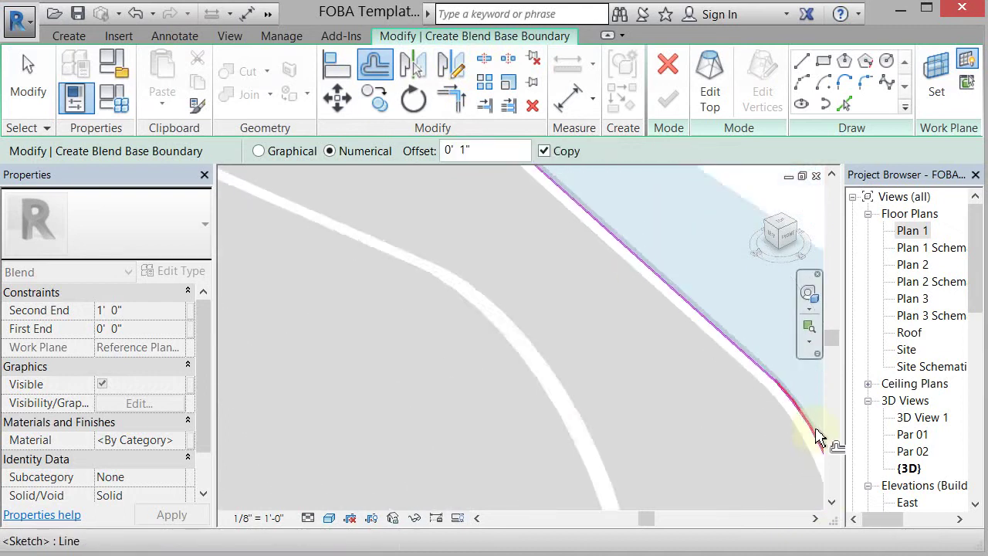
scroll(615, 256, up, 4)
scroll(541, 216, down, 1)
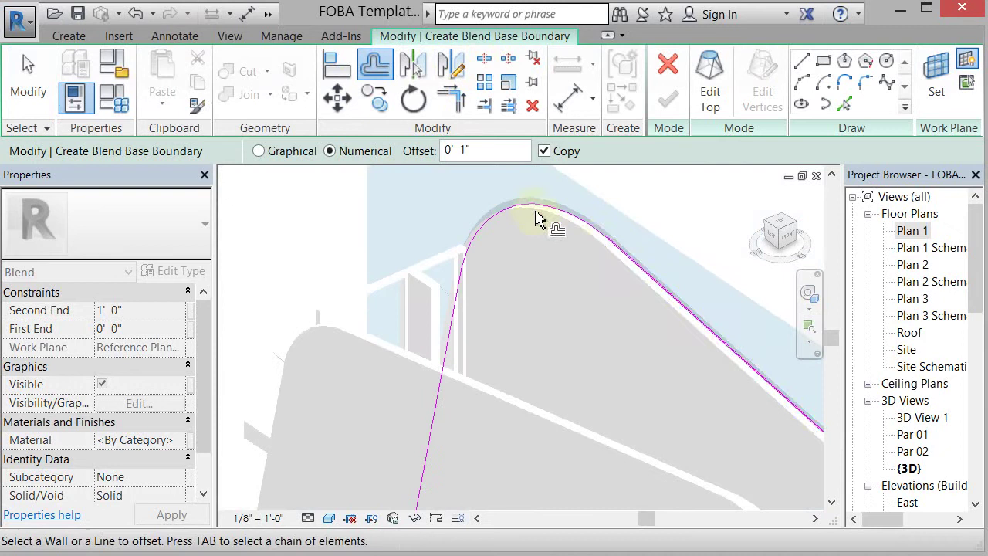
scroll(471, 234, up, 3)
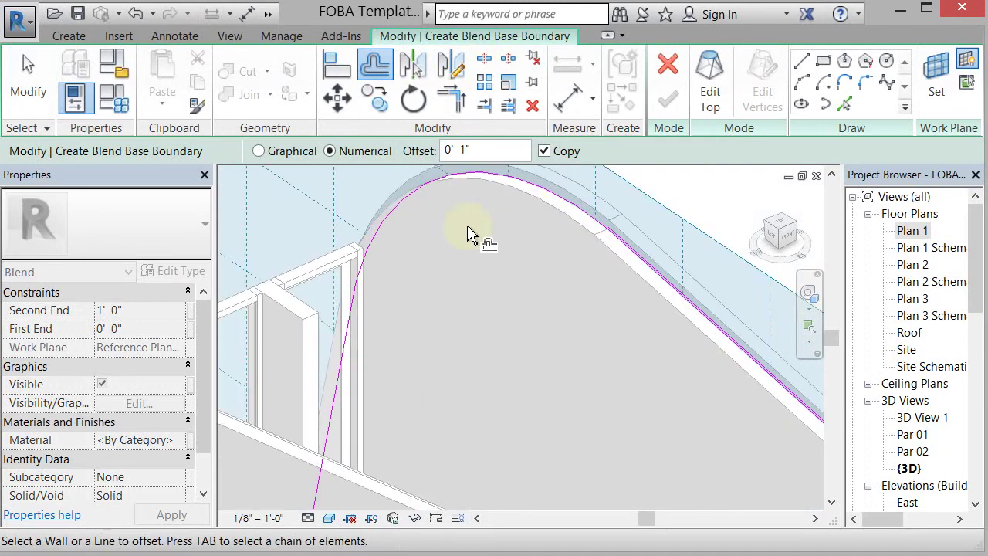
click(530, 193)
scroll(589, 199, down, 2)
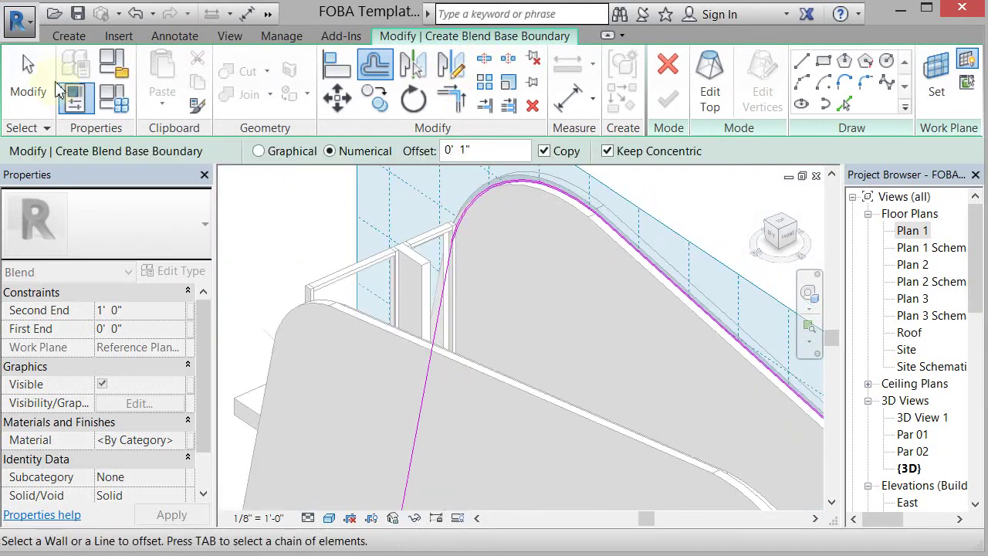
- Bring the lower end of the edge into view and draw a short line onto the edge
click(28, 86)
mouse_move(452, 243)
shift+middle_down()
mouse_move(584, 249)
mouse_move(615, 218)
shift+middle_up()
scroll(471, 482, down, 2)
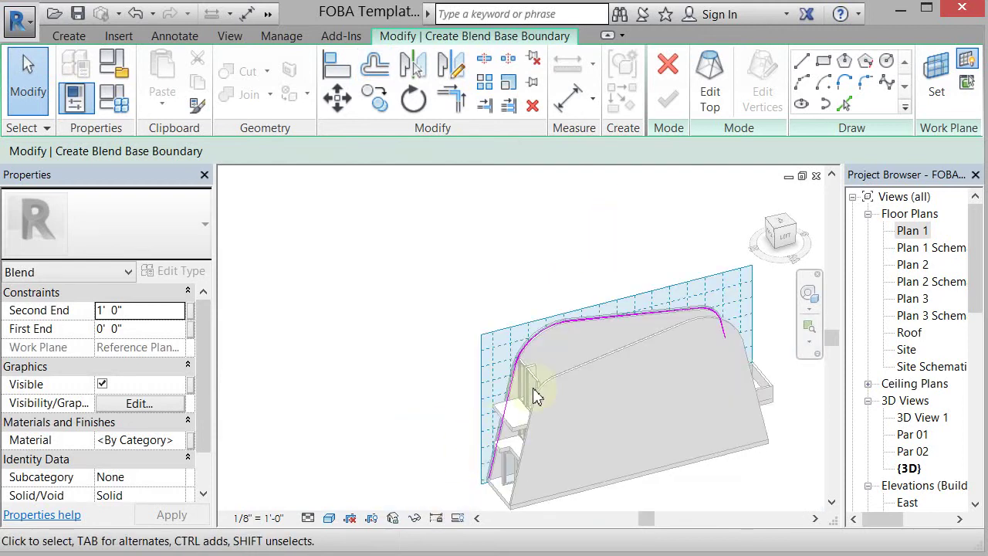
scroll(538, 396, up, 5)
middle_drag(587, 371, 578, 209)
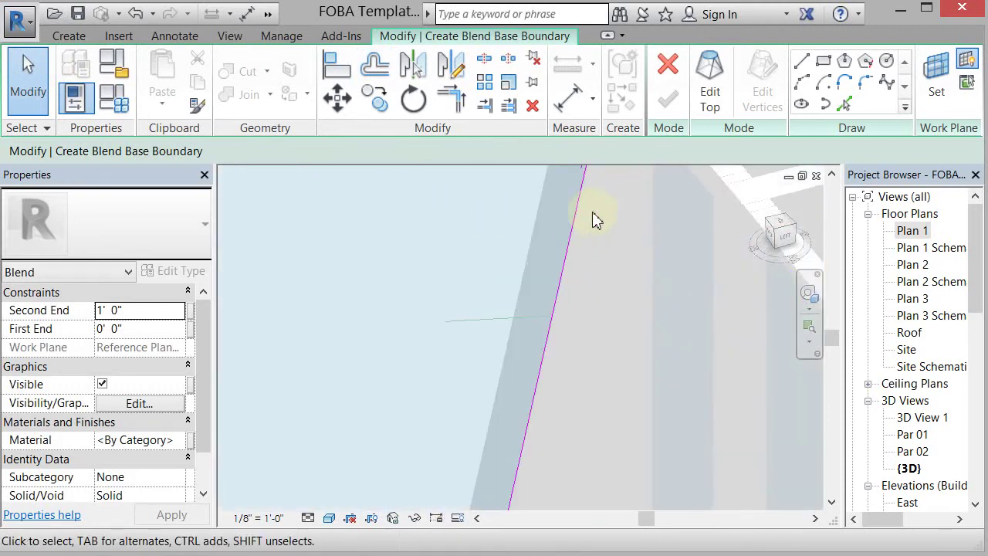
click(803, 61)
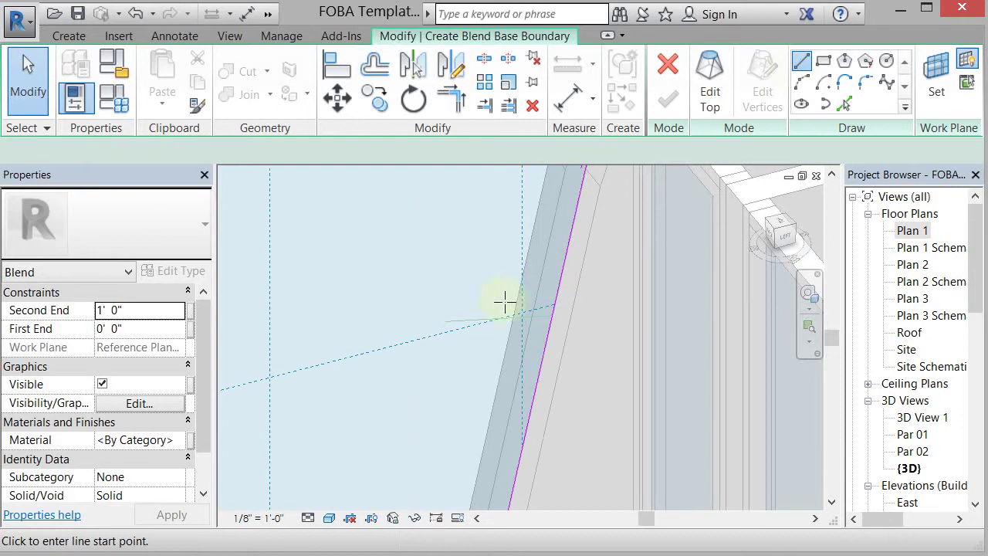
click(463, 320)
click(551, 315)
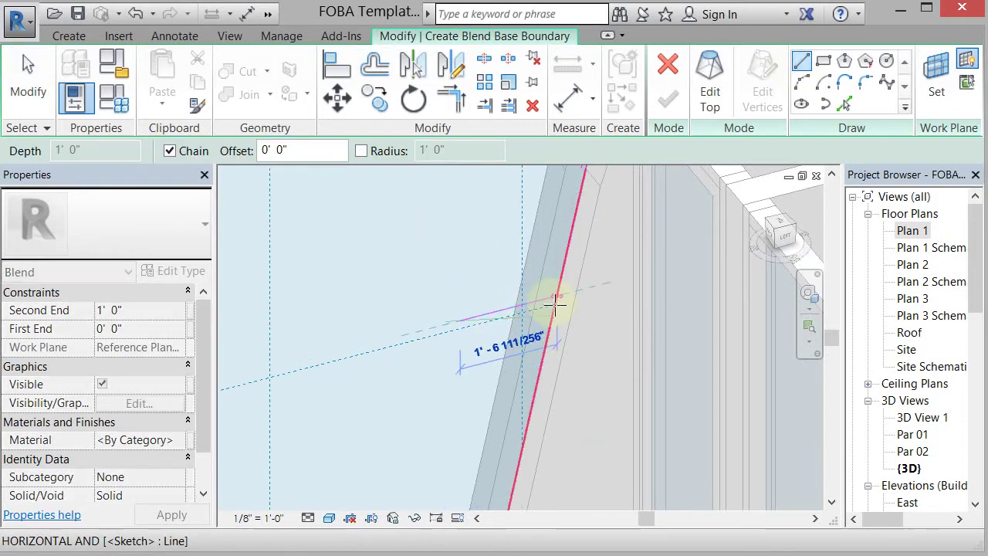
key(Escape)
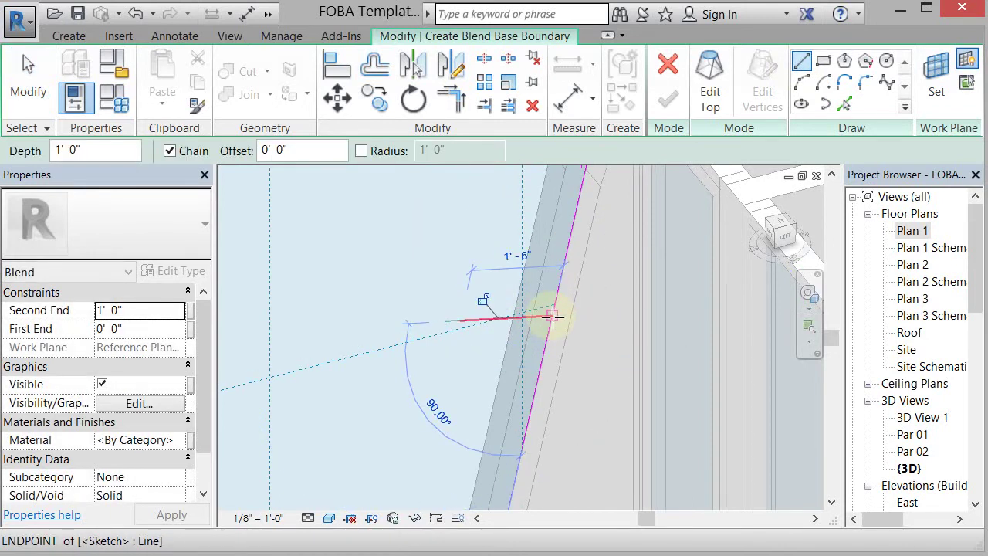
- Trim the new short line and the edge line into a corner, then delete the stray sketch line
key(t)
key(r)
click(545, 322)
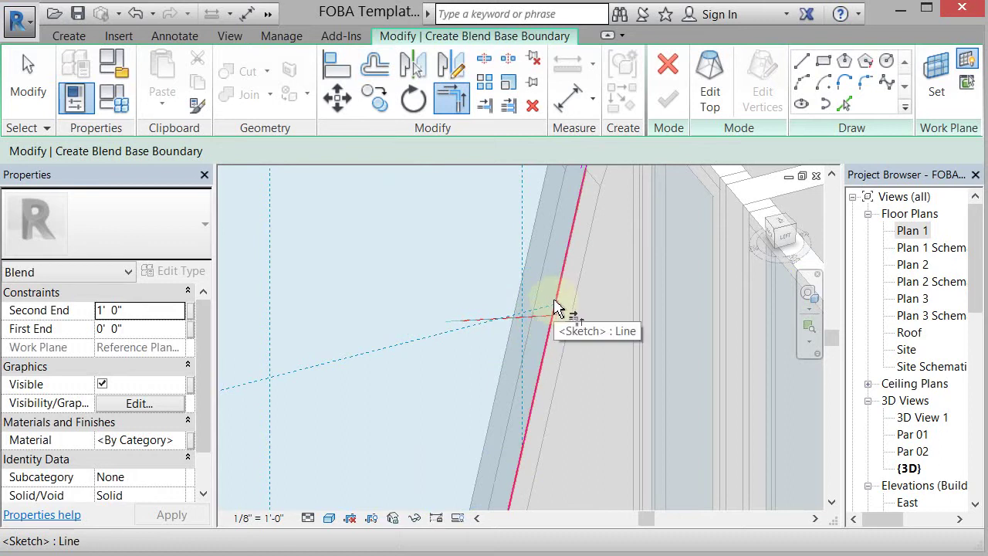
click(557, 309)
key(Escape)
key(Escape)
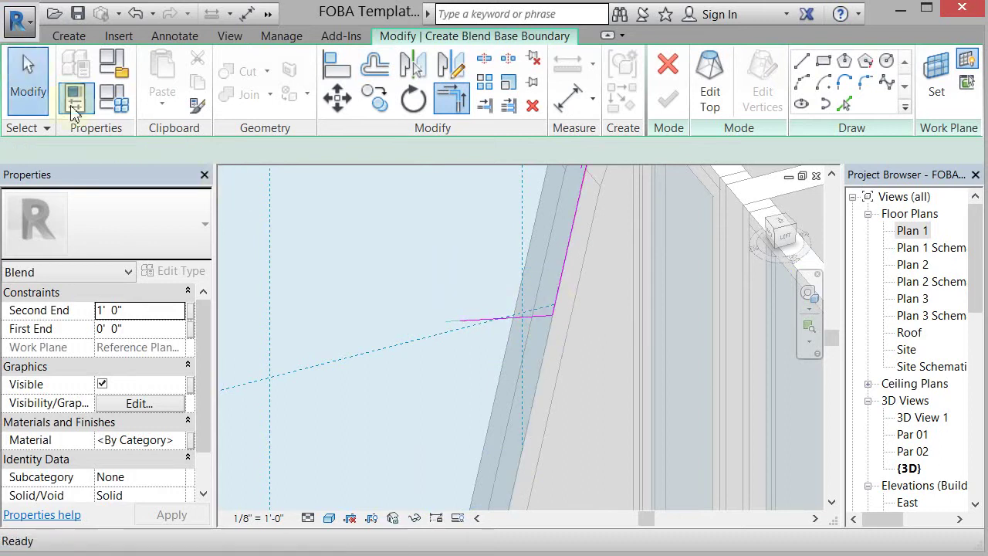
click(480, 319)
key(Delete)
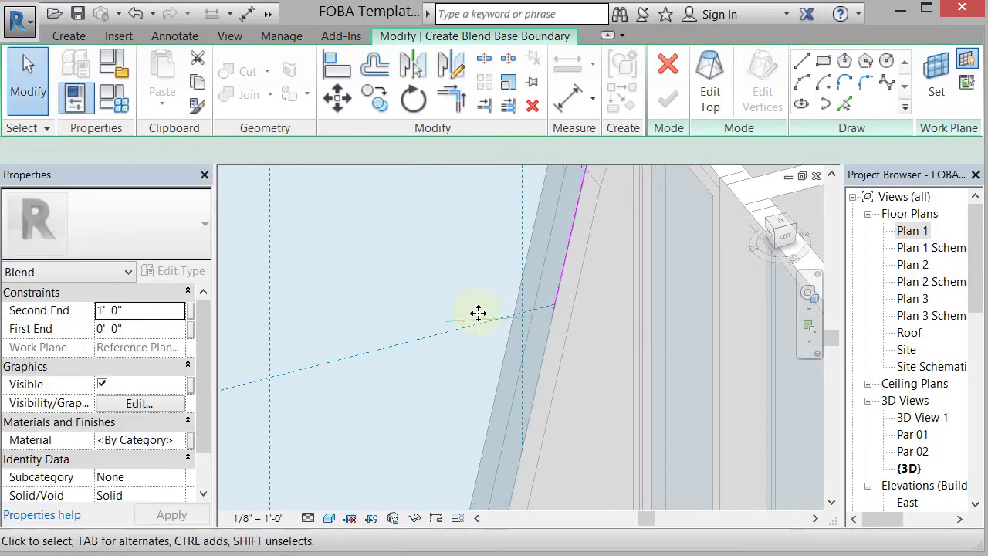
- Draw a short line closing the sketch loop at the lower endpoint
scroll(482, 357, up, 5)
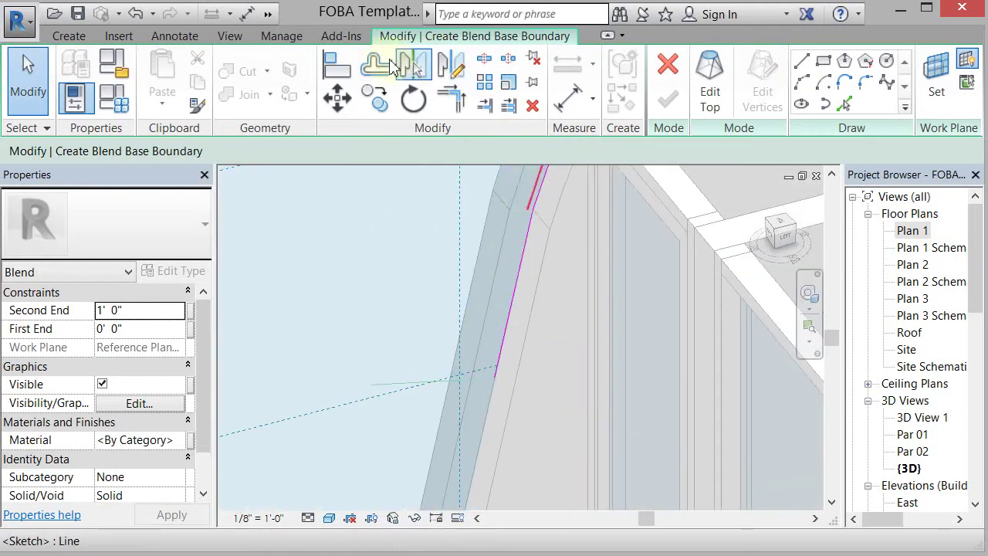
click(375, 65)
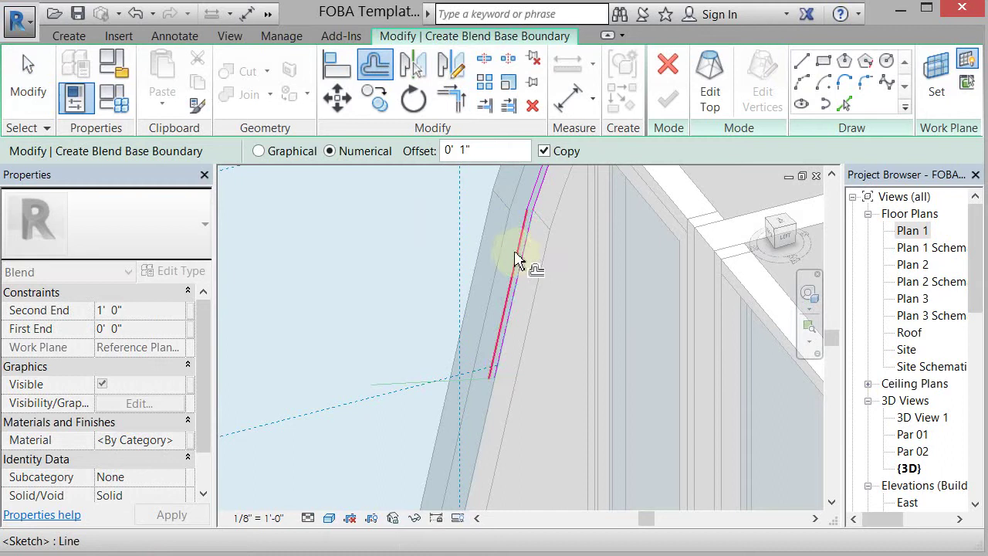
click(801, 64)
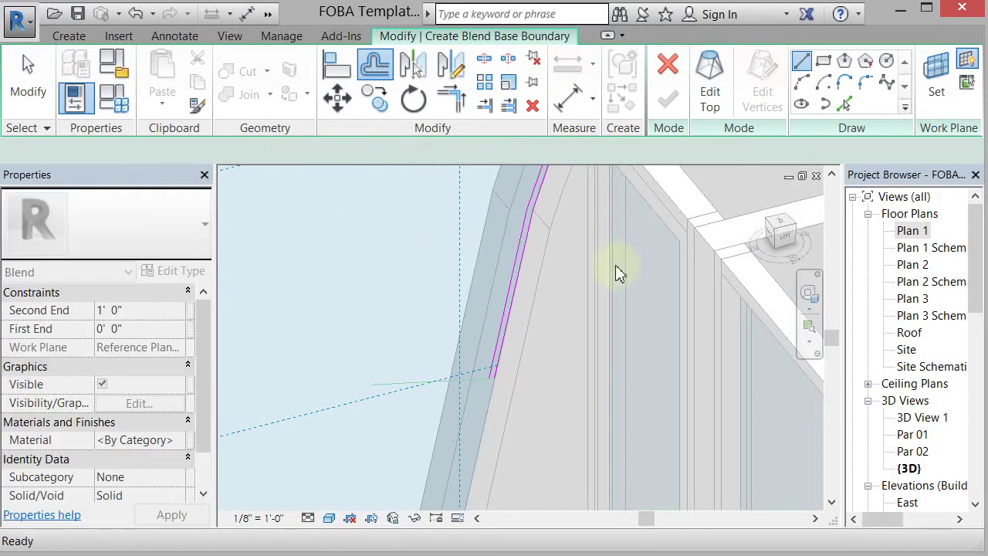
click(494, 379)
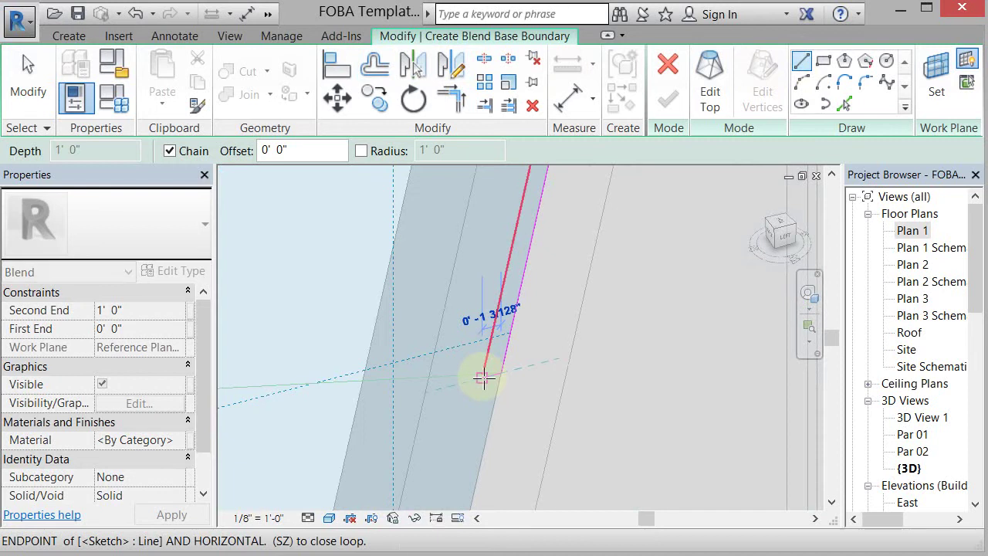
click(482, 377)
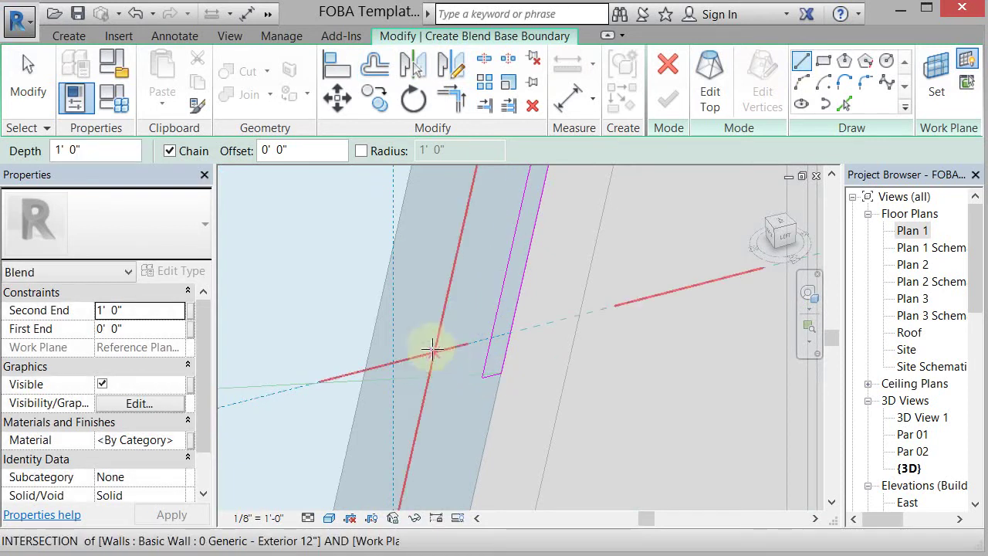
scroll(490, 386, up, 4)
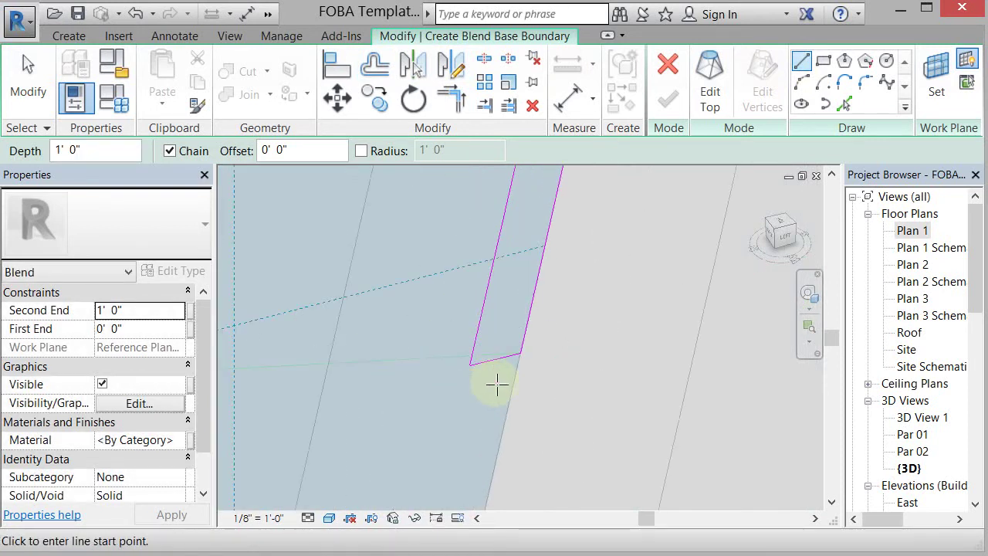
- Extend the bottom sketch line into a corner and delete the short leftover line
click(521, 355)
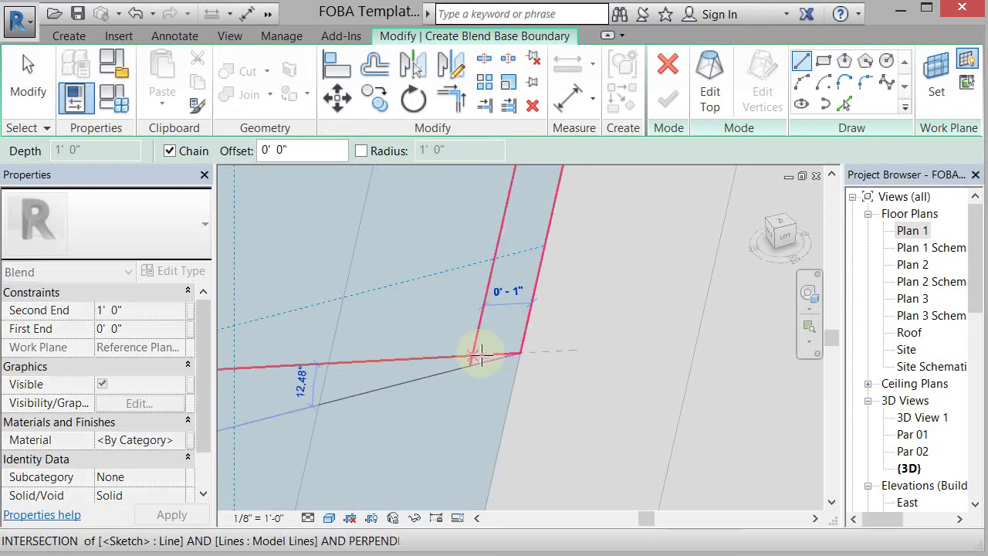
key(r)
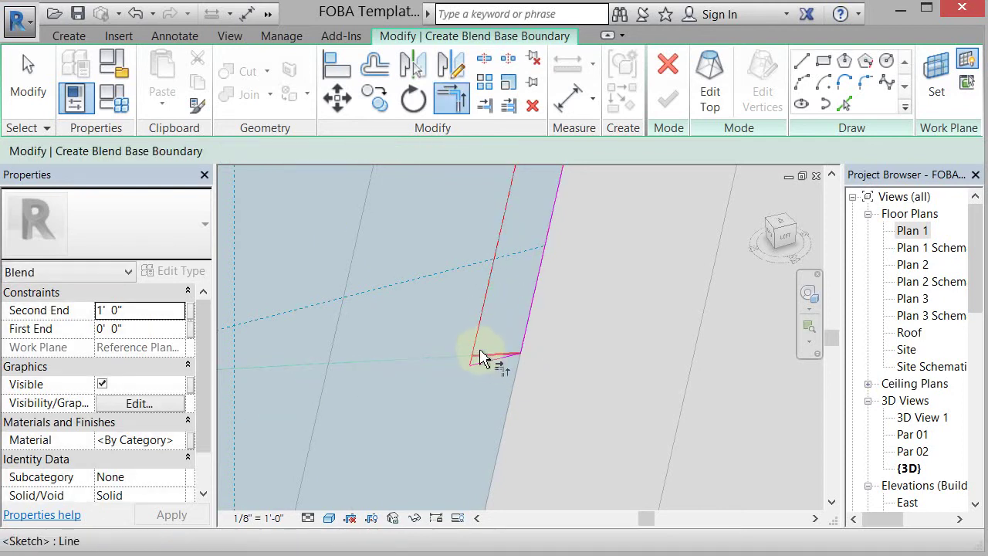
click(480, 352)
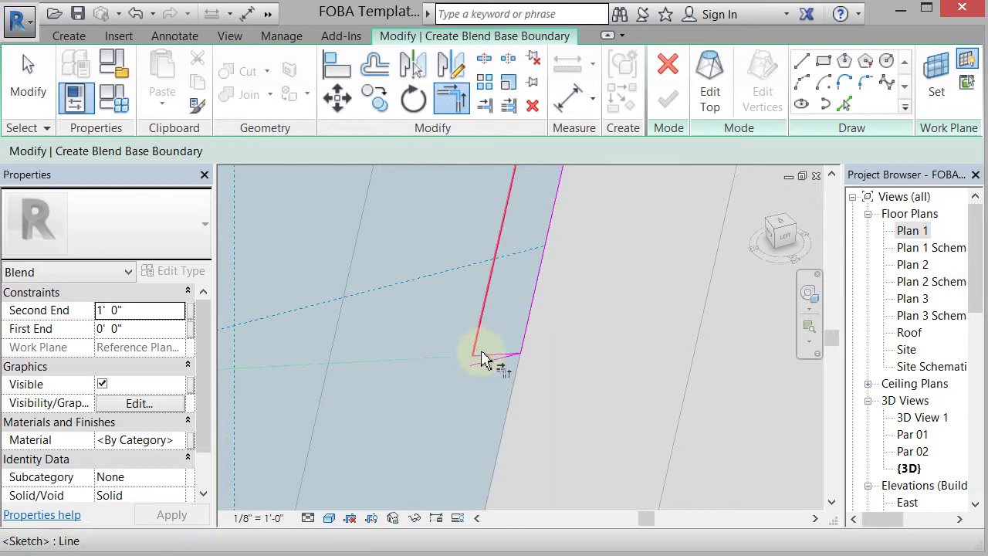
click(31, 89)
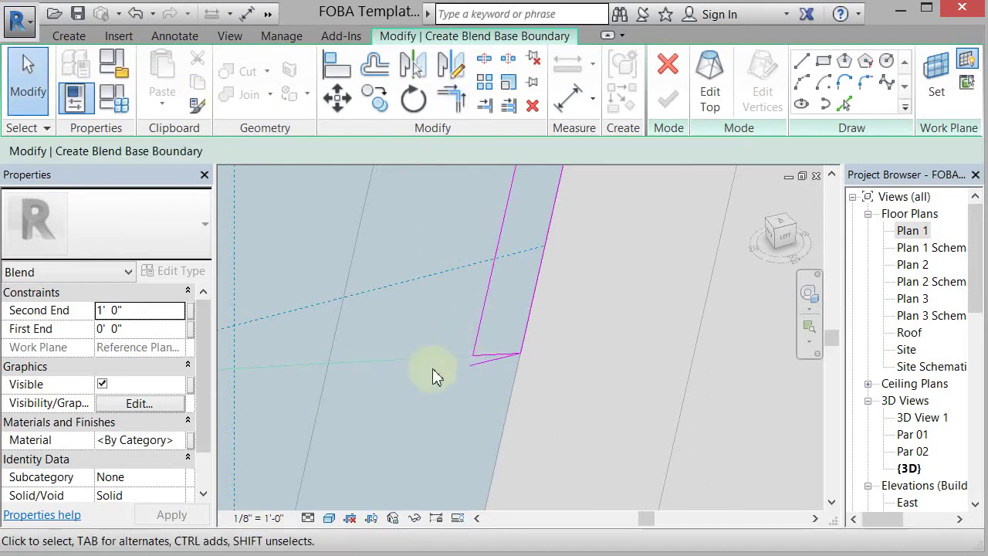
click(478, 369)
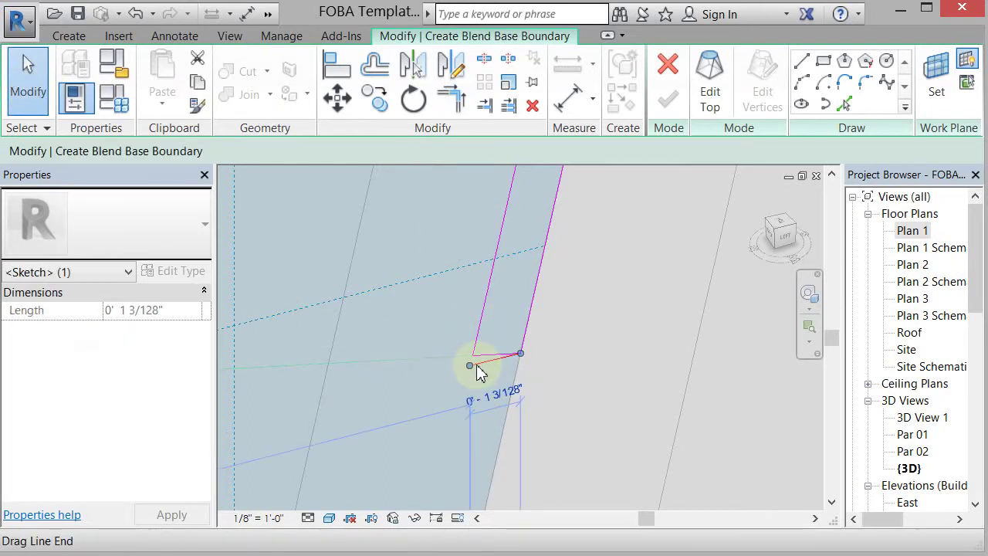
key(Delete)
- Switch to Edit Top, zoom to fit, and set the work plane to Reference Plane : l
scroll(444, 372, down, 5)
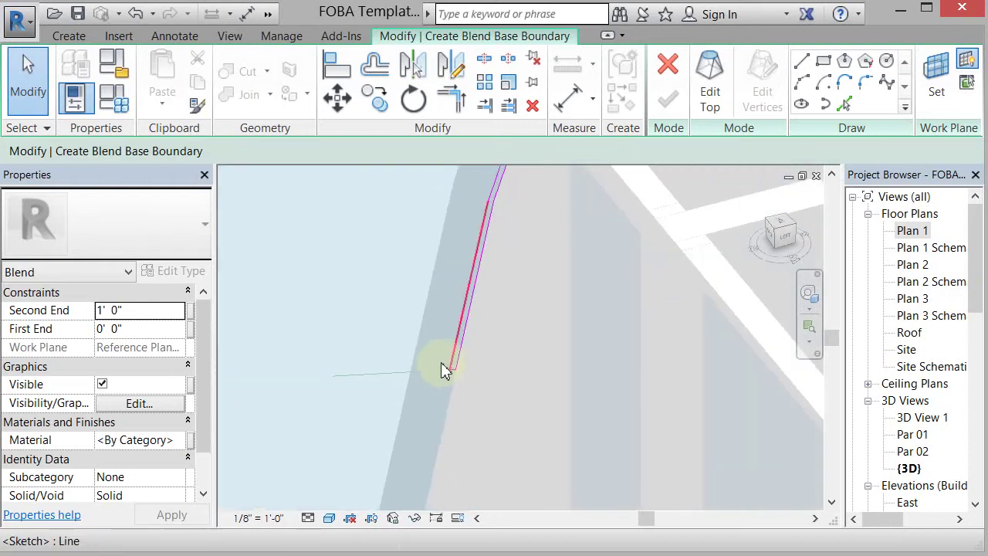
scroll(440, 369, down, 3)
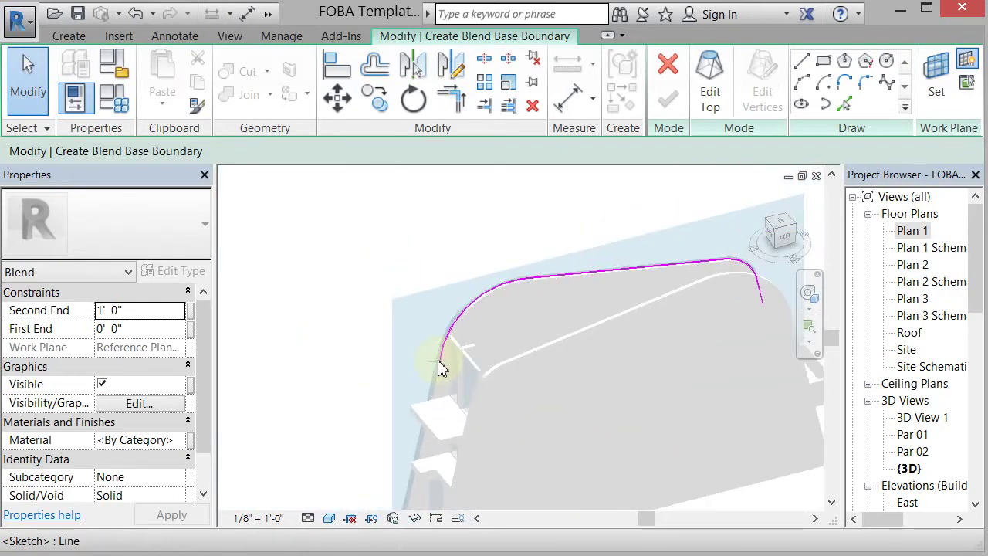
click(709, 92)
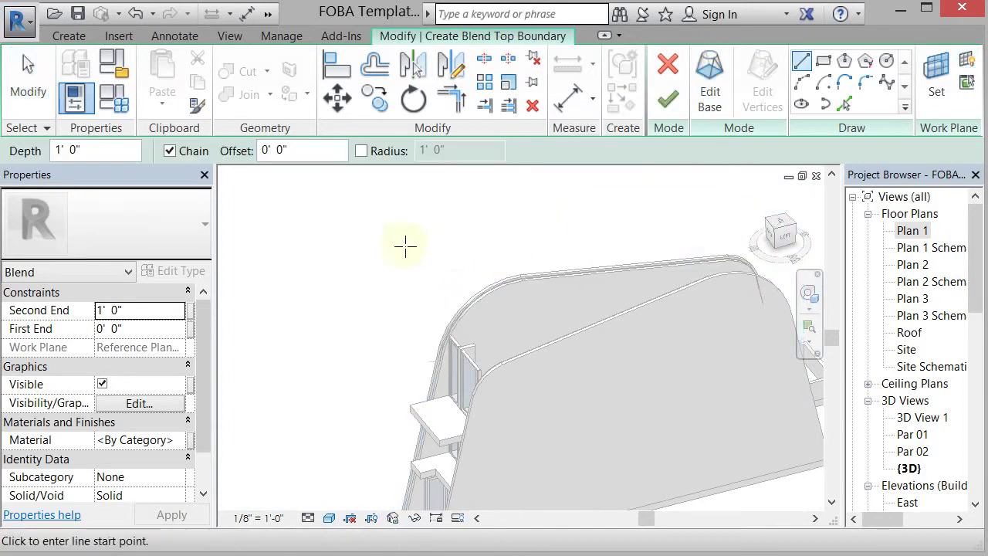
shift+middle_drag(423, 259, 336, 261)
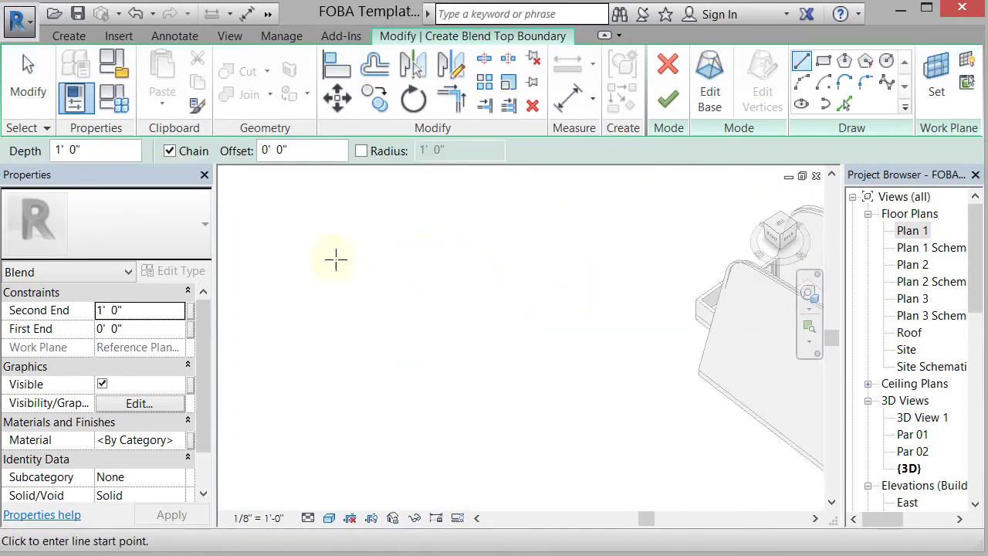
key(z)
key(f)
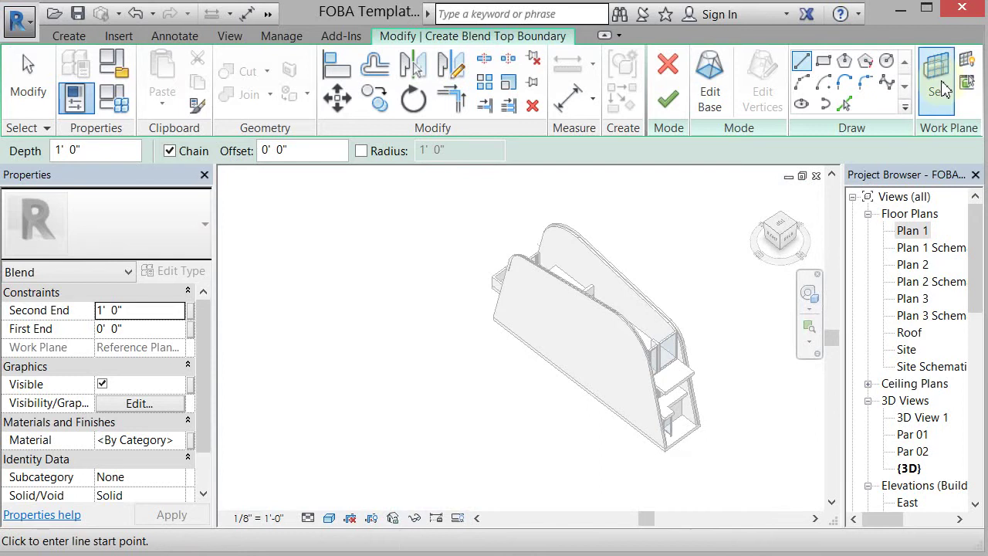
click(943, 90)
click(869, 199)
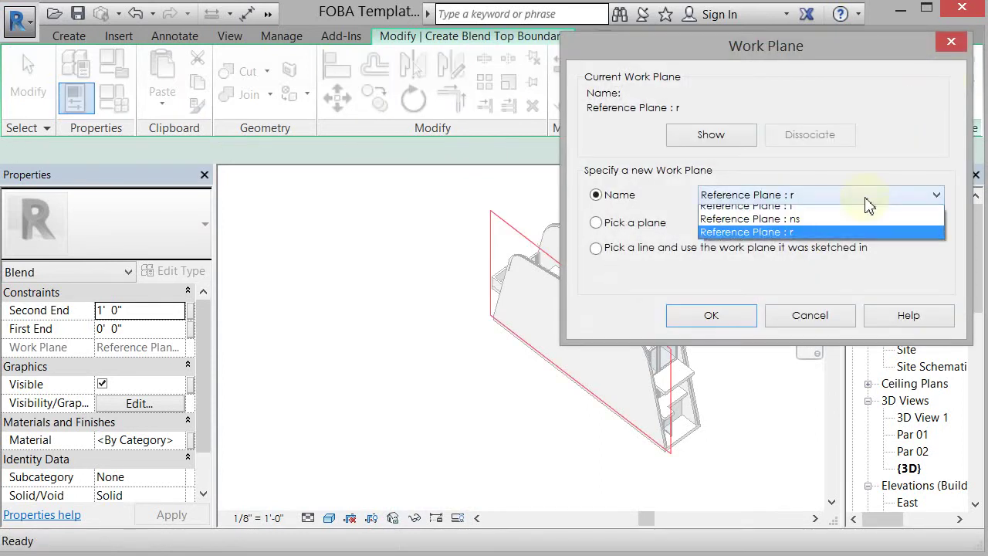
click(860, 207)
click(711, 316)
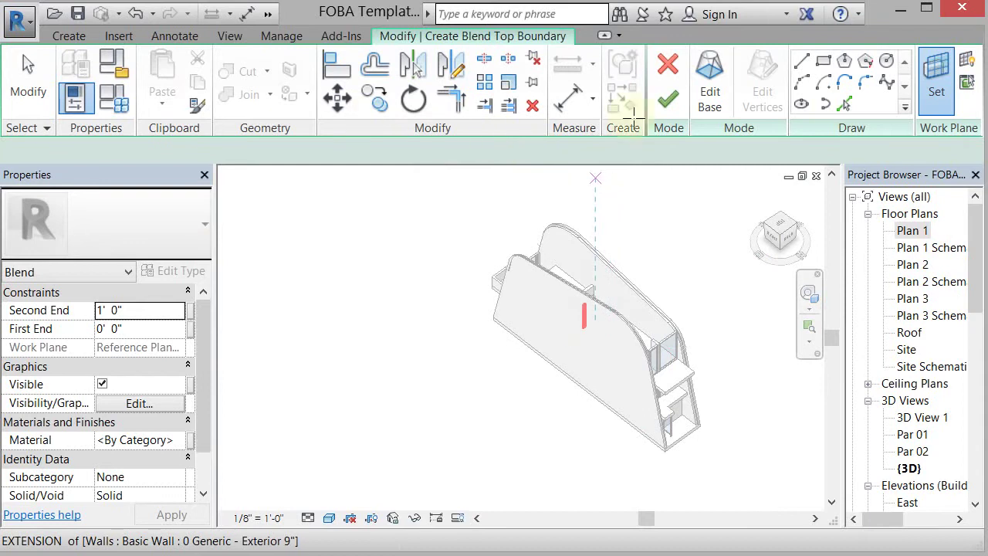
- Pick the curved, straight and lower curved wall edges as top boundary sketch lines
click(844, 102)
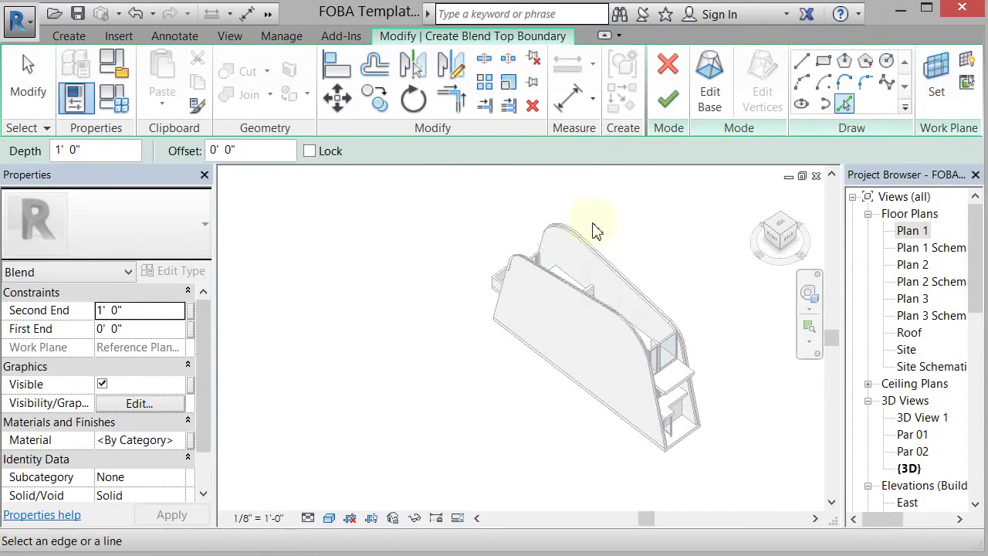
scroll(545, 247, up, 6)
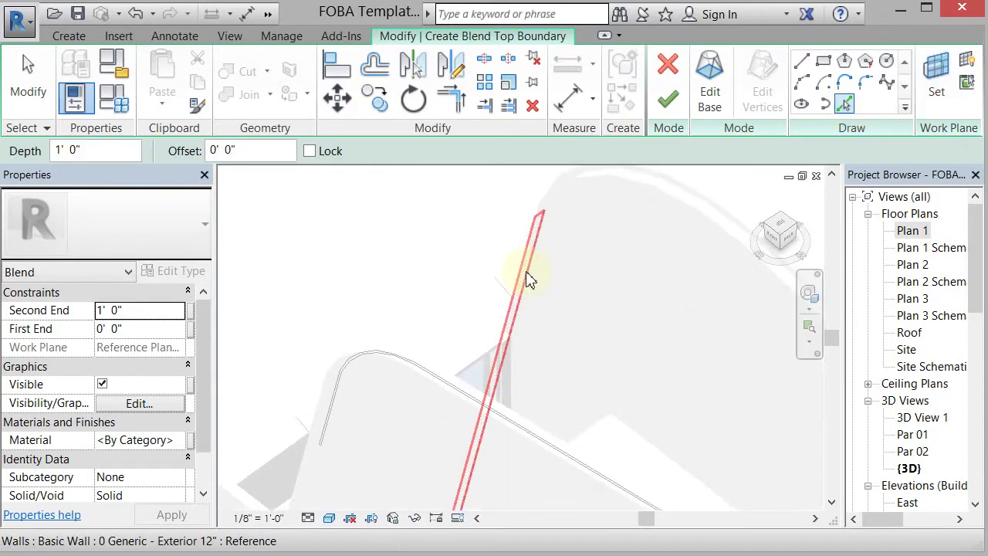
scroll(530, 276, up, 1)
click(529, 271)
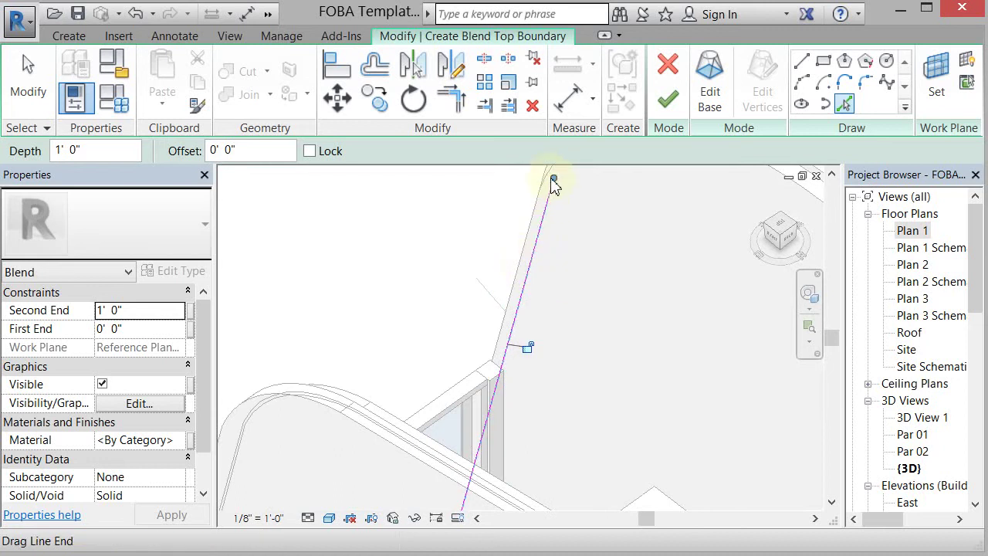
scroll(533, 243, down, 3)
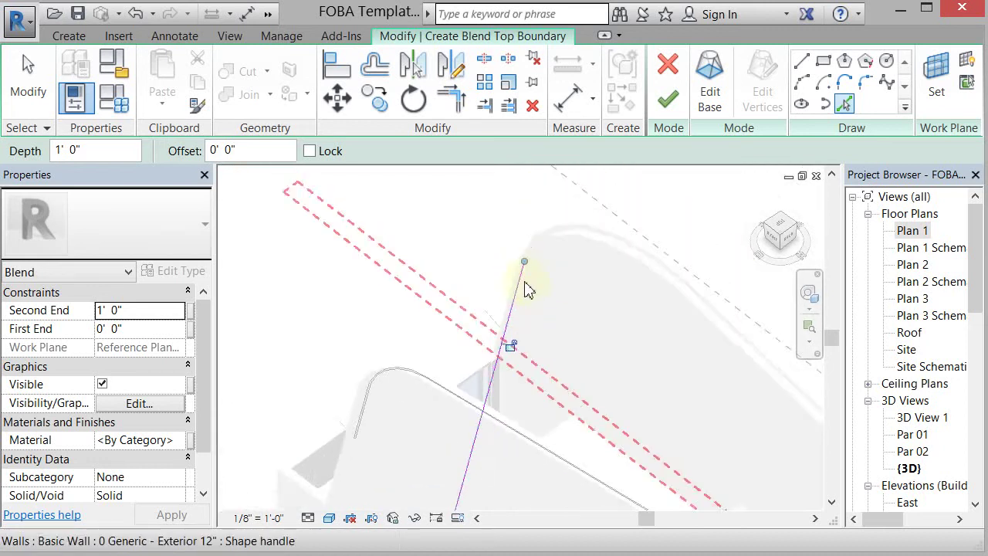
click(547, 261)
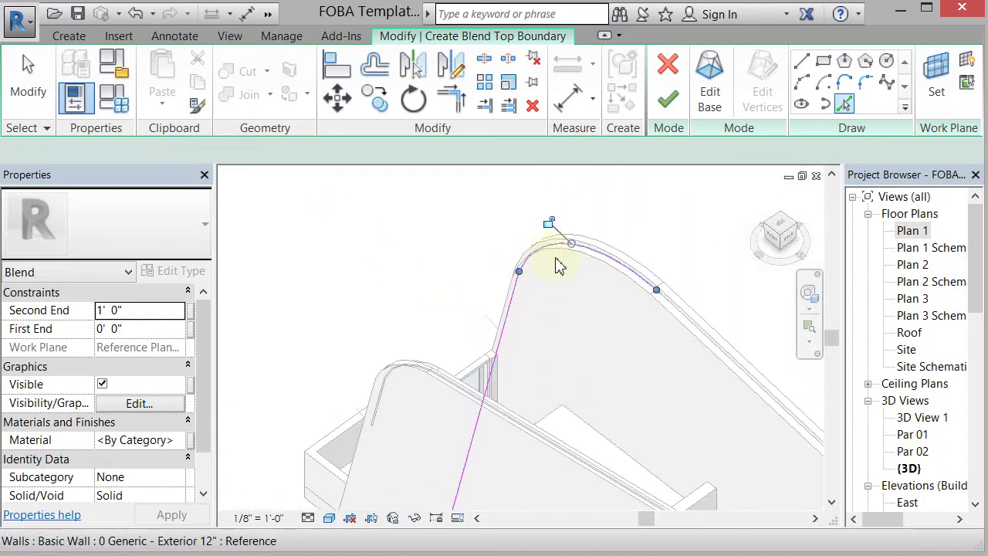
click(680, 335)
scroll(467, 247, down, 1)
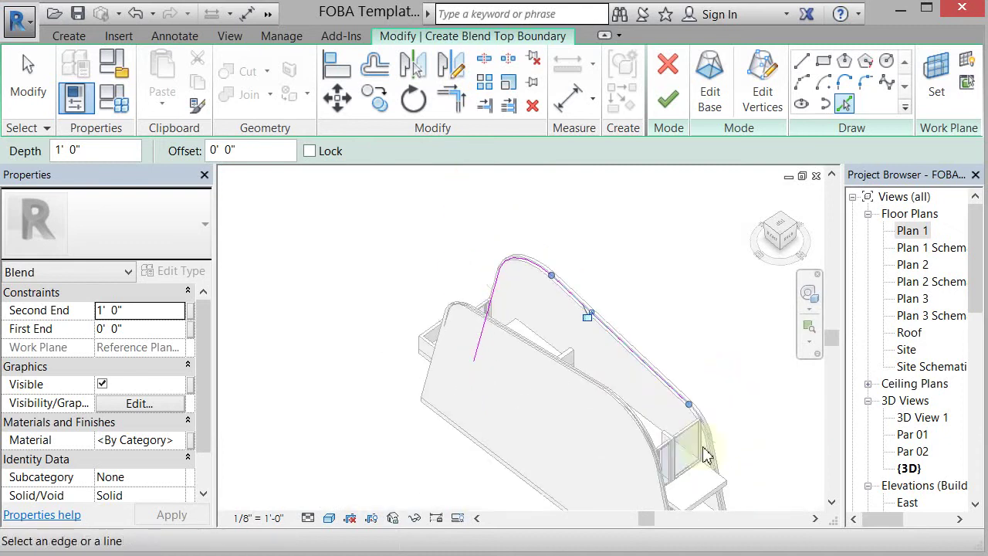
scroll(710, 444, up, 4)
scroll(712, 438, up, 3)
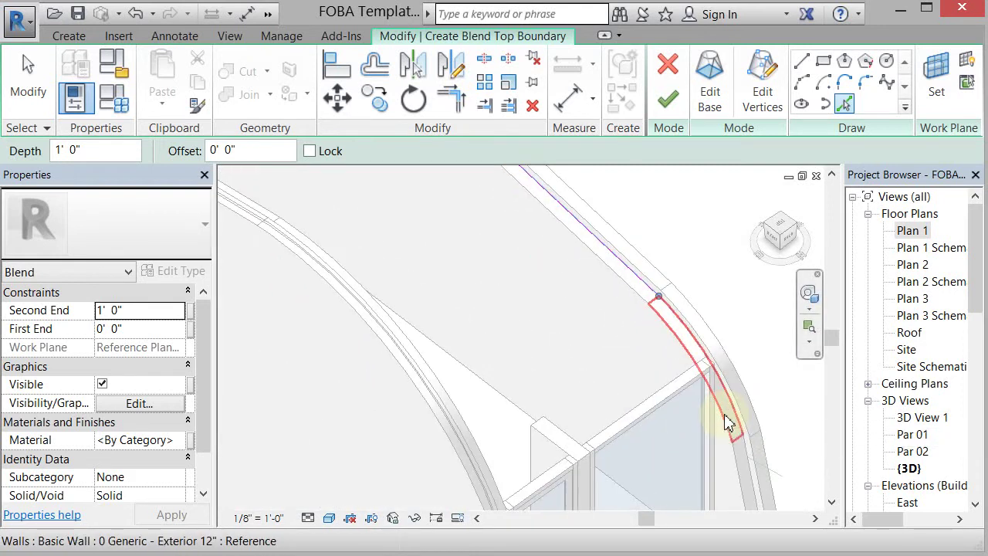
click(735, 462)
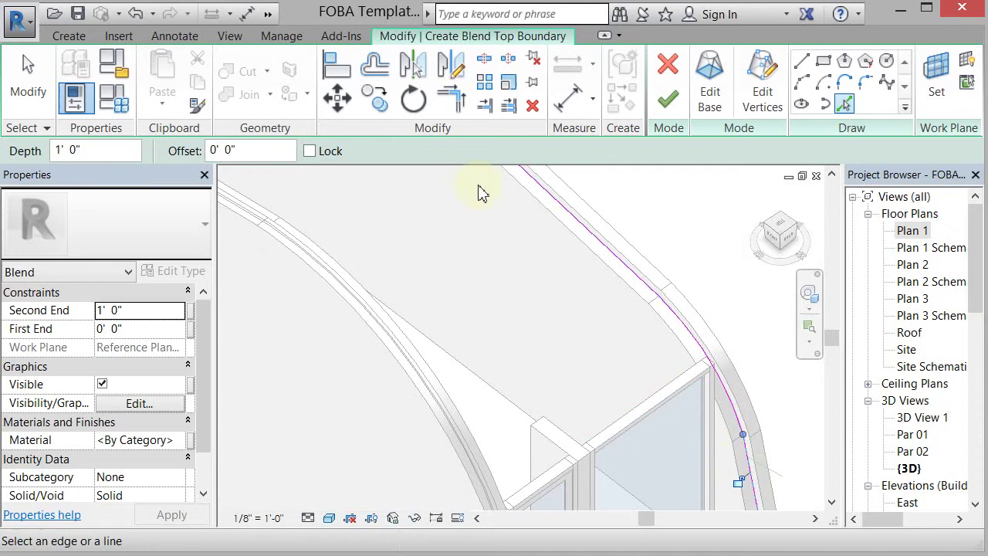
click(34, 85)
- Draw a short line from the sketch intersection beside the wall edge
scroll(309, 171, down, 3)
scroll(610, 353, up, 5)
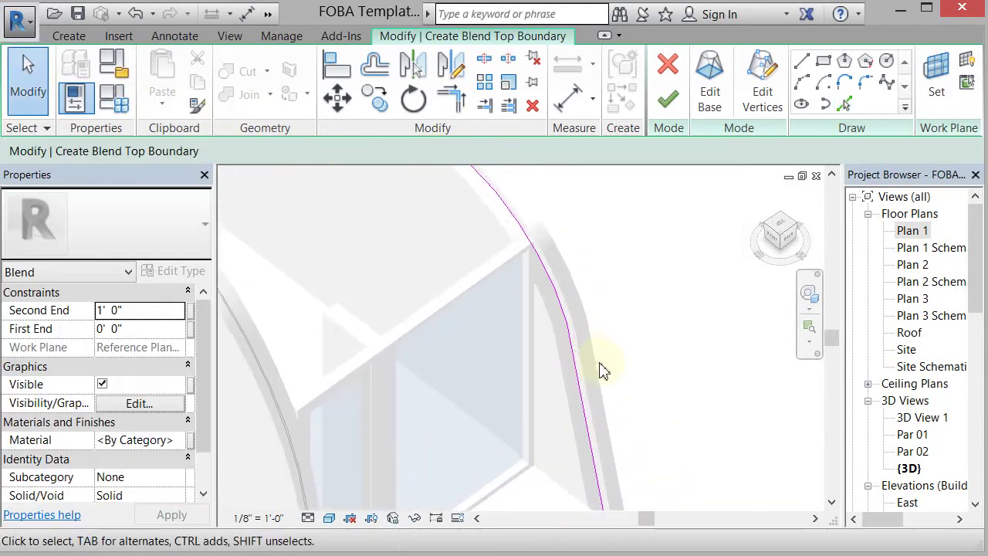
click(802, 67)
click(535, 331)
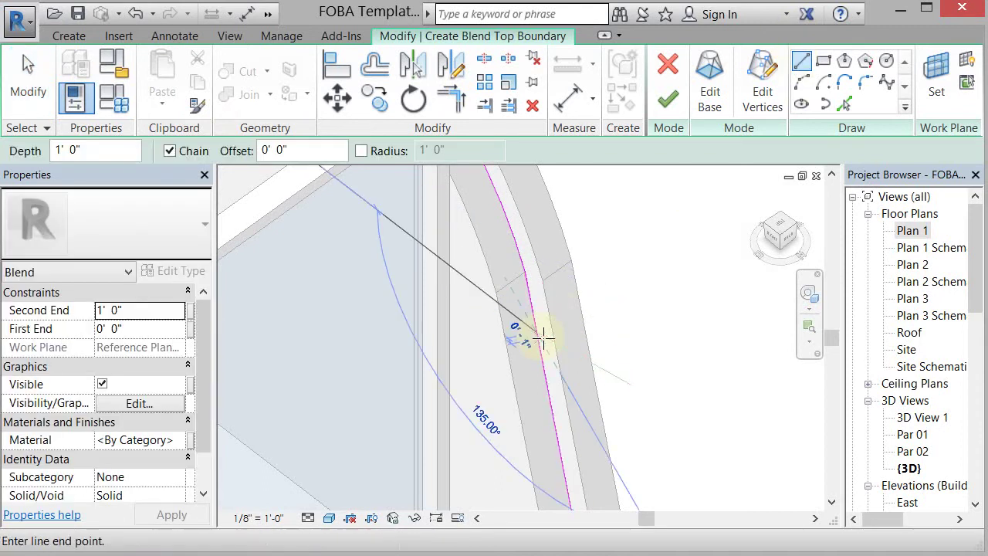
click(546, 344)
key(Escape)
key(Escape)
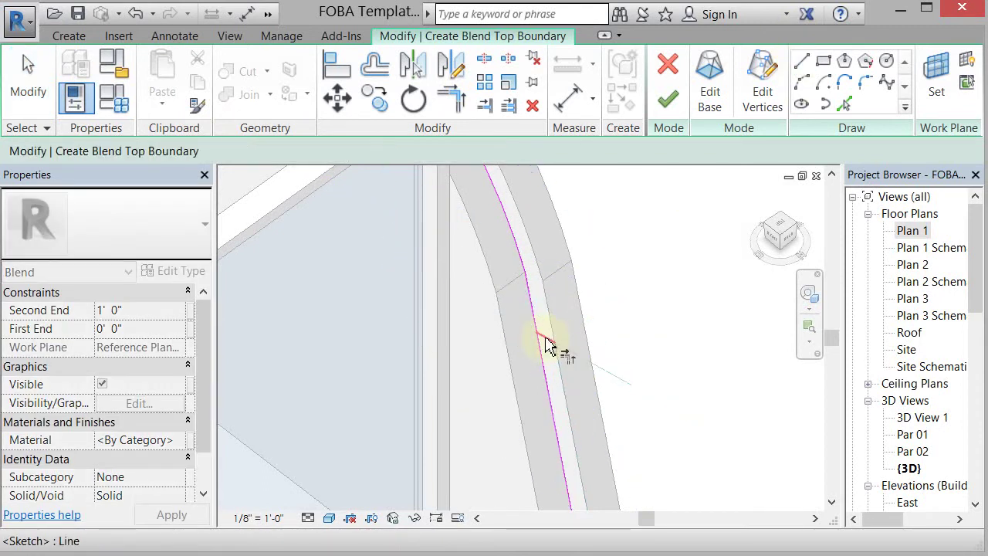
- Trim the sketch lines into a corner with TR and delete the short stub line
key(t)
key(r)
click(538, 333)
click(531, 260)
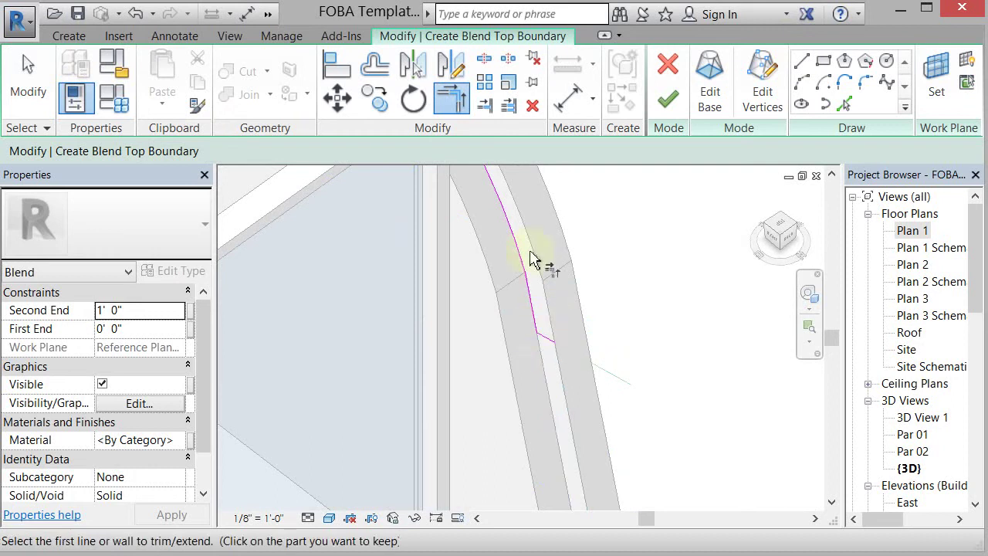
click(27, 81)
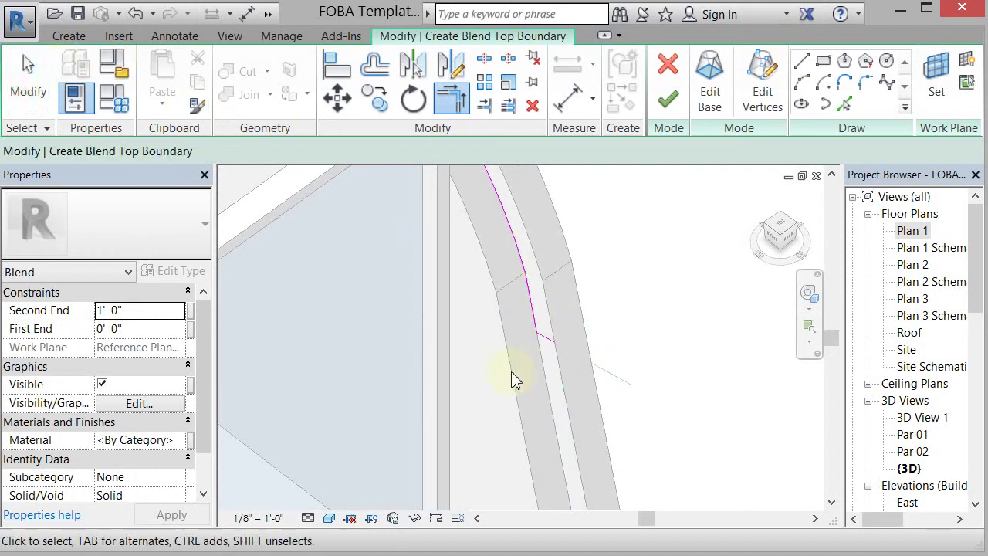
click(548, 344)
key(Delete)
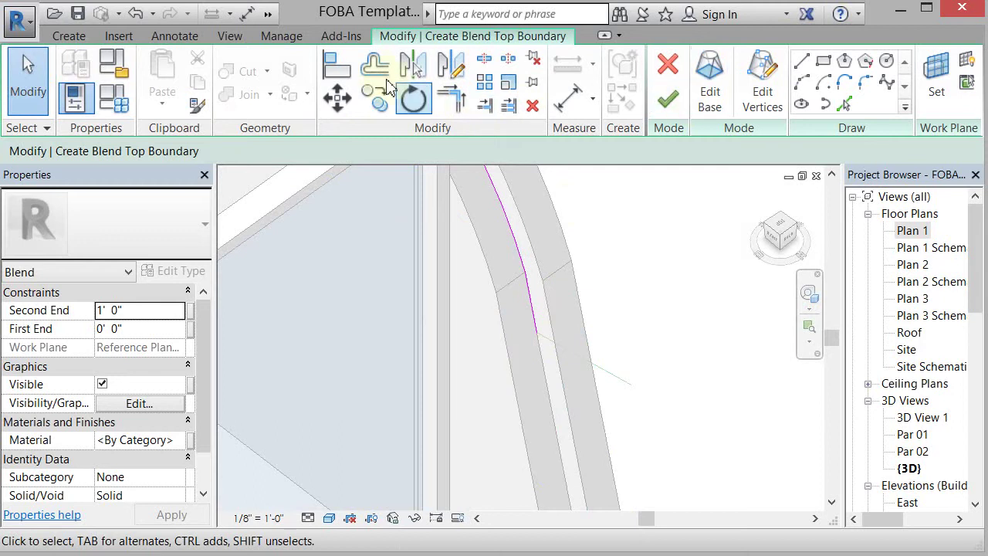
- Offset a 0' 1" copy of the arched sketch line and join the two with a short line at one end
click(376, 70)
click(534, 315)
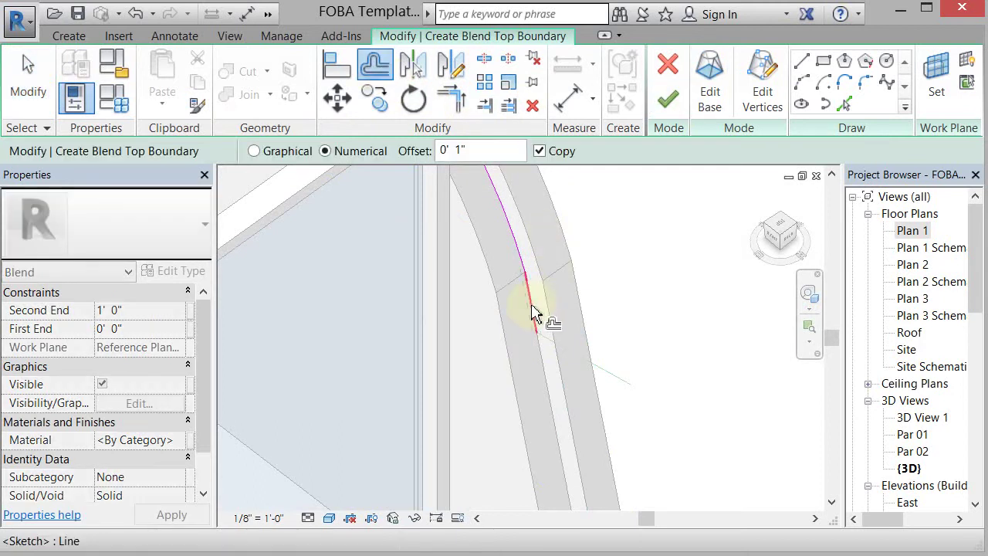
click(529, 260)
click(800, 62)
scroll(540, 330, up, 5)
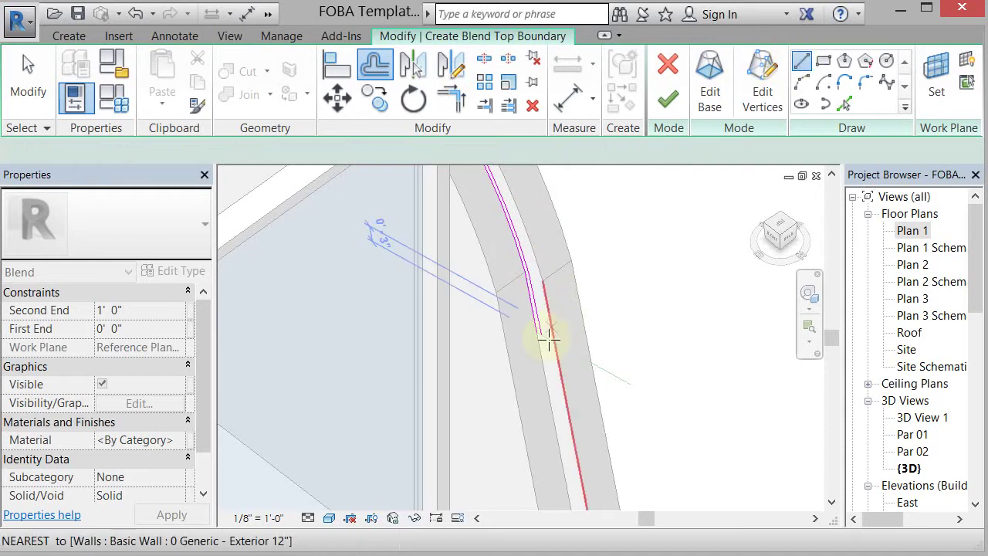
click(541, 328)
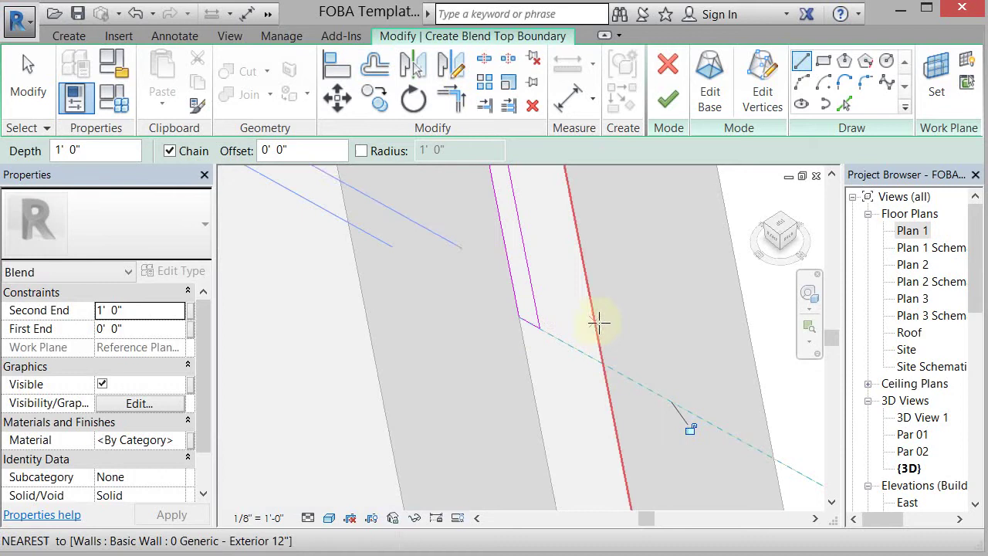
click(710, 381)
scroll(718, 386, up, 3)
scroll(732, 389, down, 6)
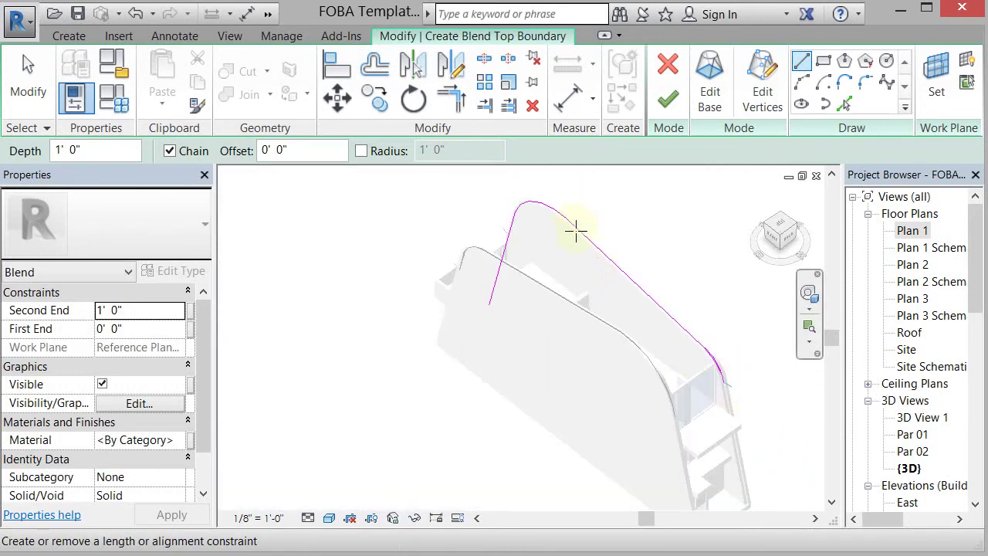
scroll(587, 216, up, 5)
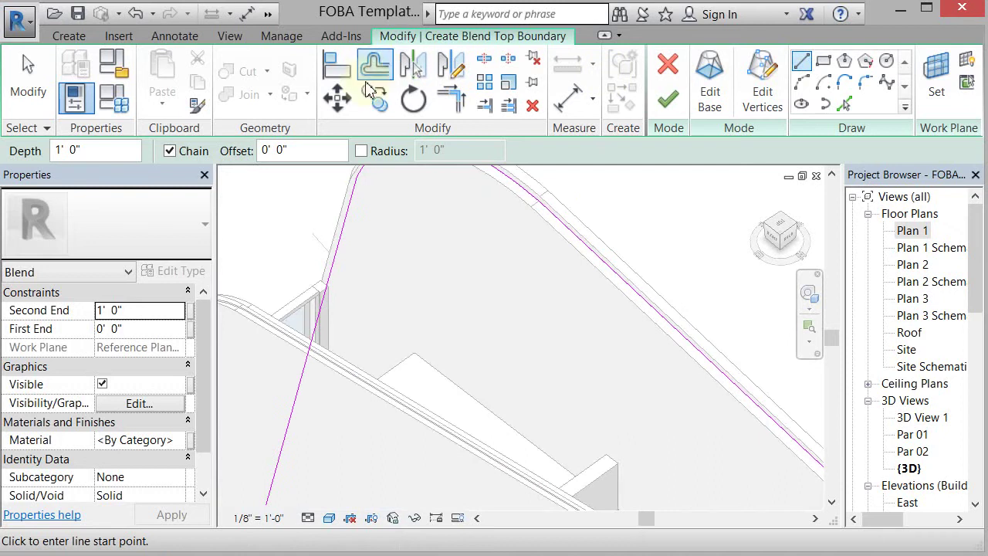
- Place another offset copy of the arched sketch line, then view the sketch's other end
click(384, 78)
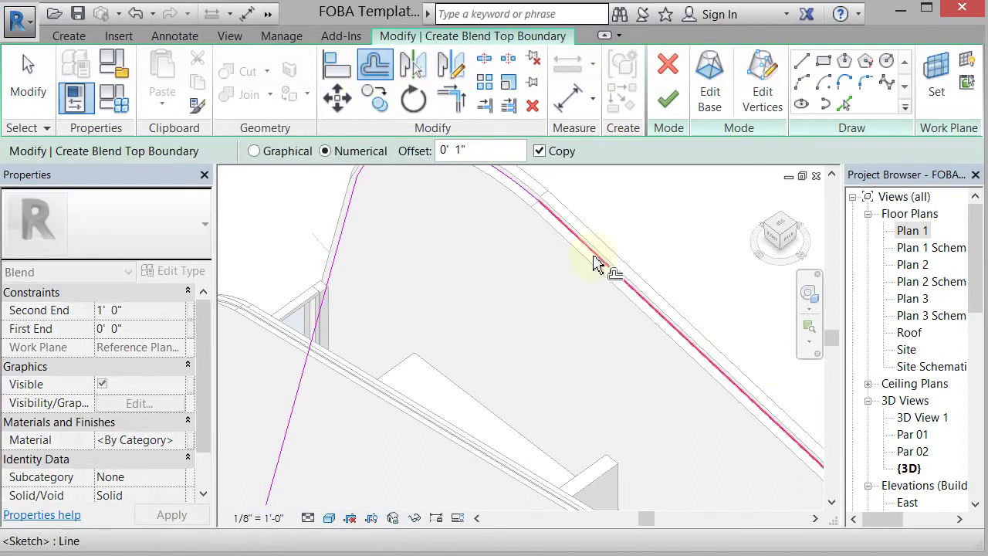
scroll(600, 265, up, 2)
scroll(600, 261, up, 1)
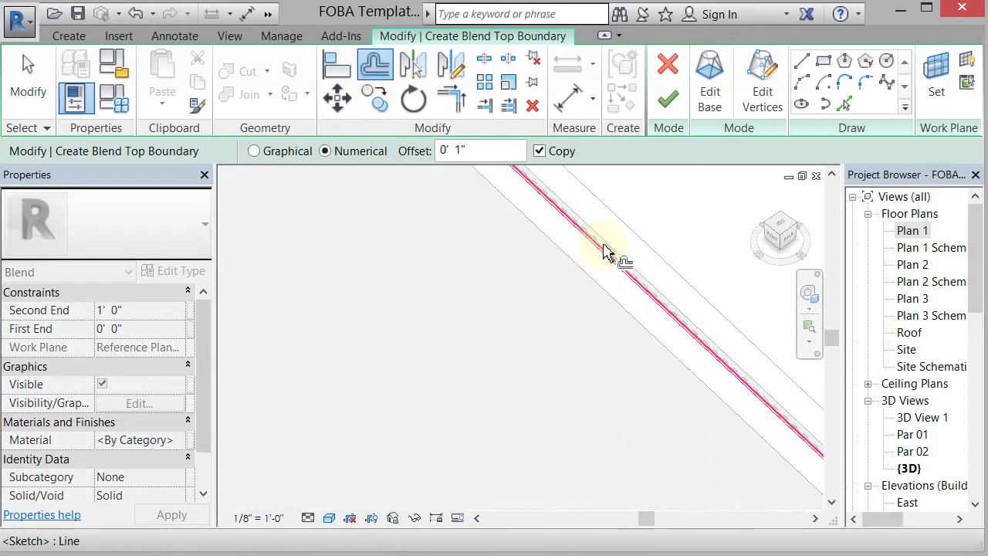
click(684, 337)
scroll(683, 362, down, 2)
scroll(533, 200, up, 1)
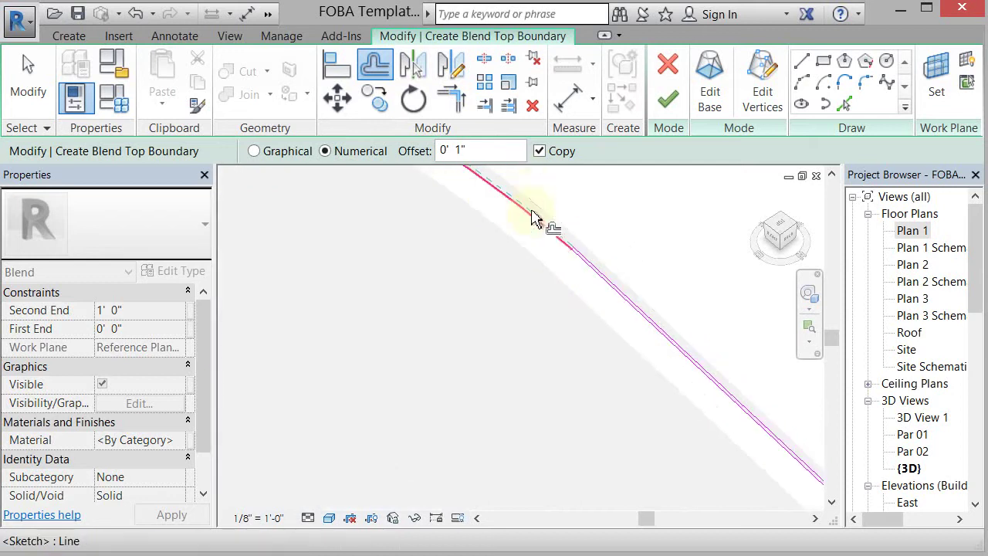
click(574, 247)
scroll(726, 334, down, 3)
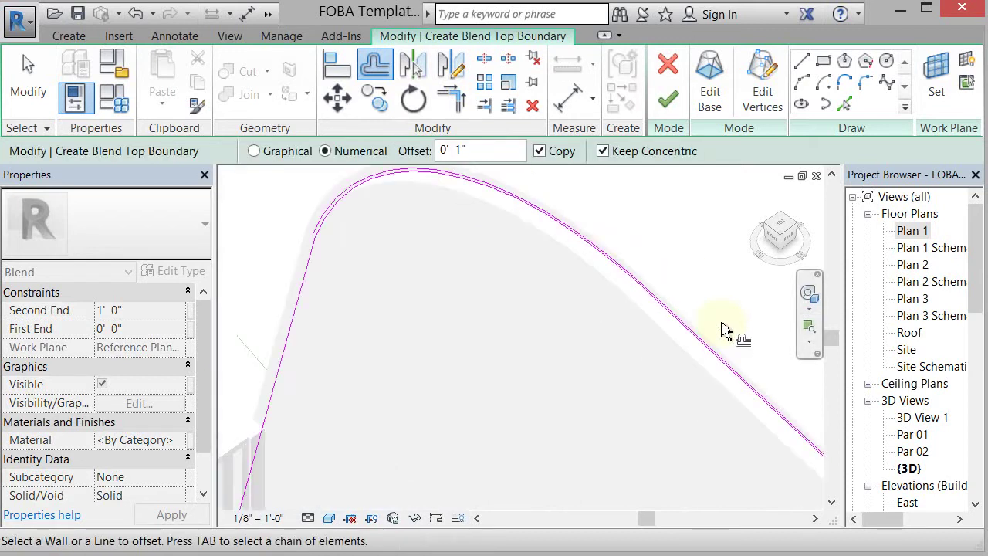
scroll(518, 404, up, 3)
scroll(415, 311, up, 2)
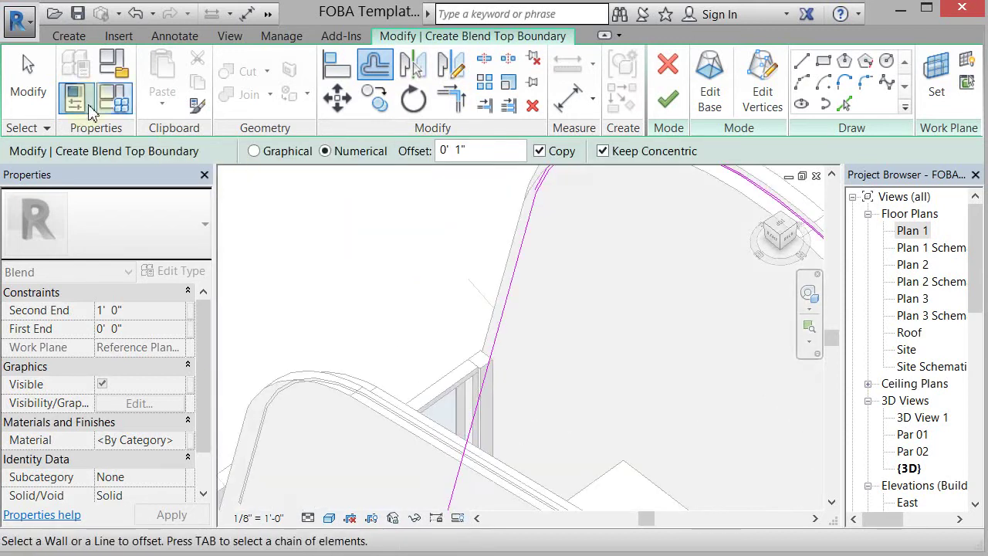
click(27, 81)
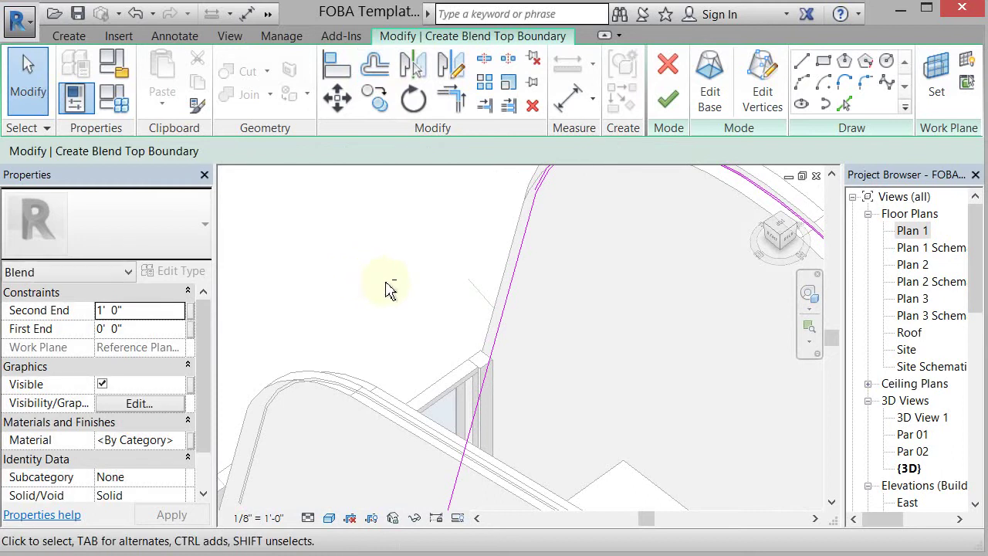
shift+middle_drag(390, 289, 580, 273)
scroll(540, 302, down, 2)
scroll(412, 395, down, 2)
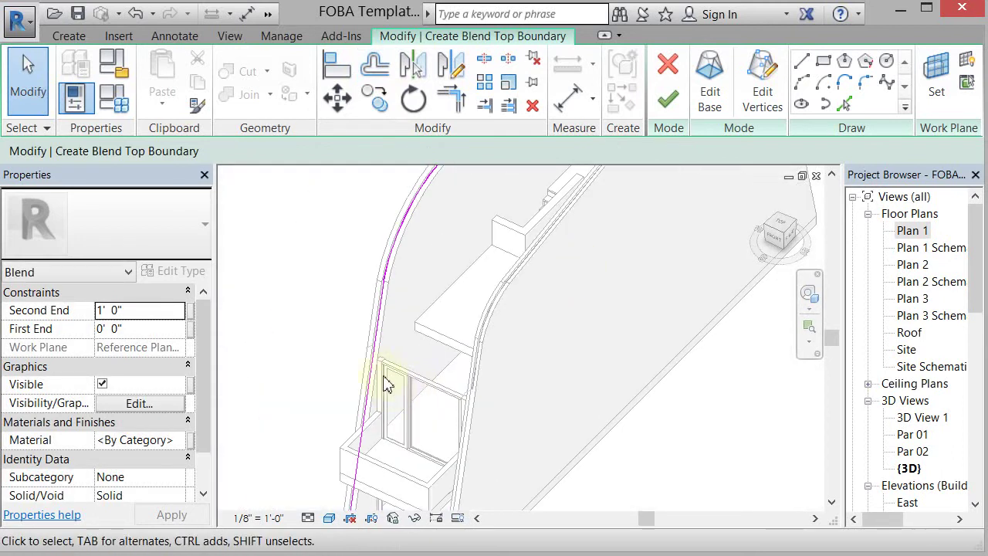
scroll(378, 359, up, 3)
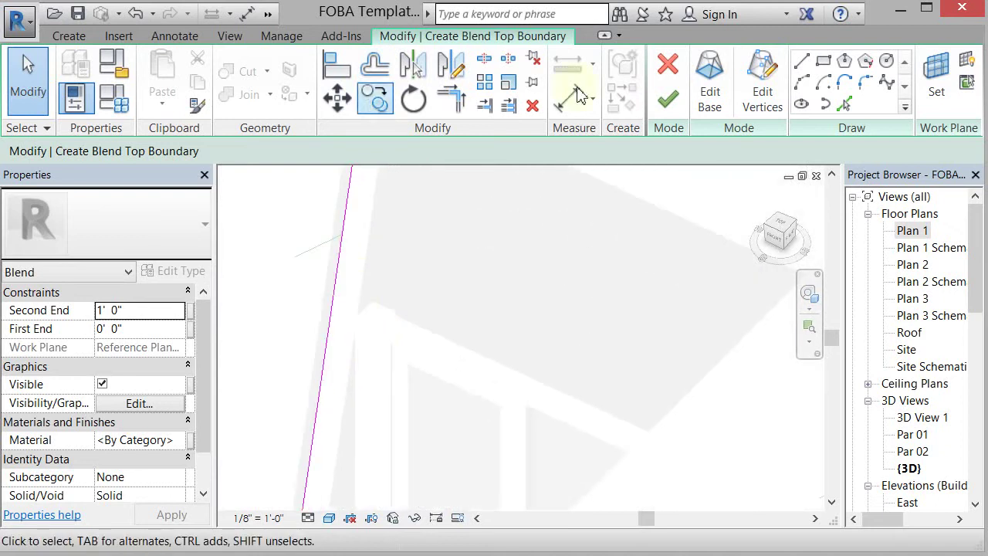
- Draw a short closing line across the open end of the doubled sketch
click(802, 63)
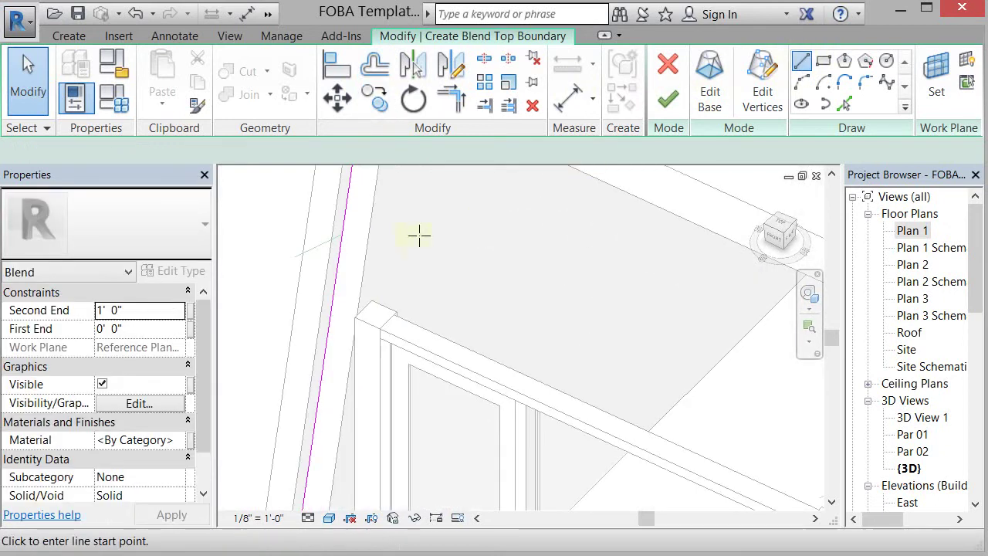
click(333, 243)
click(313, 248)
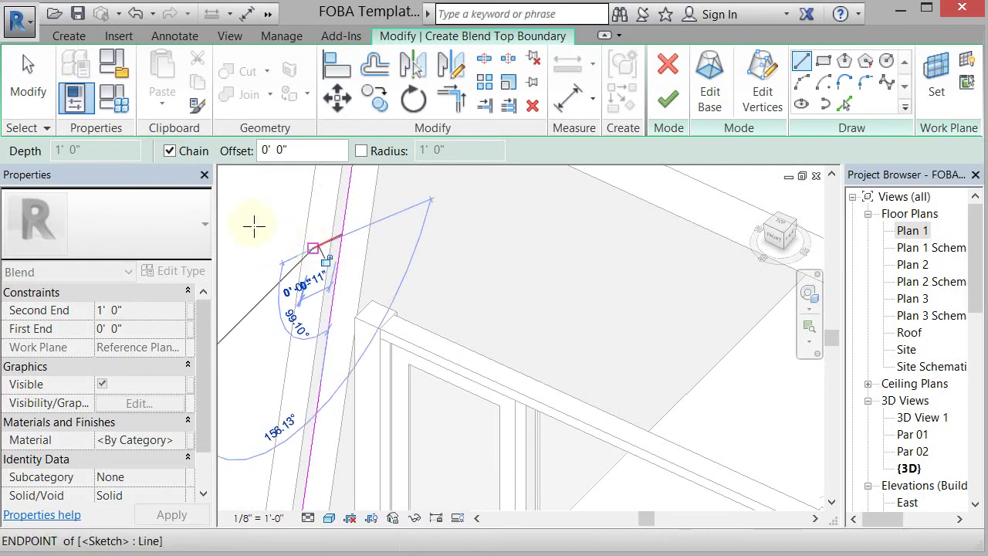
- Trim the closing line and offset line into a neat corner using TR, then check the sketch edge-on
key(t)
key(r)
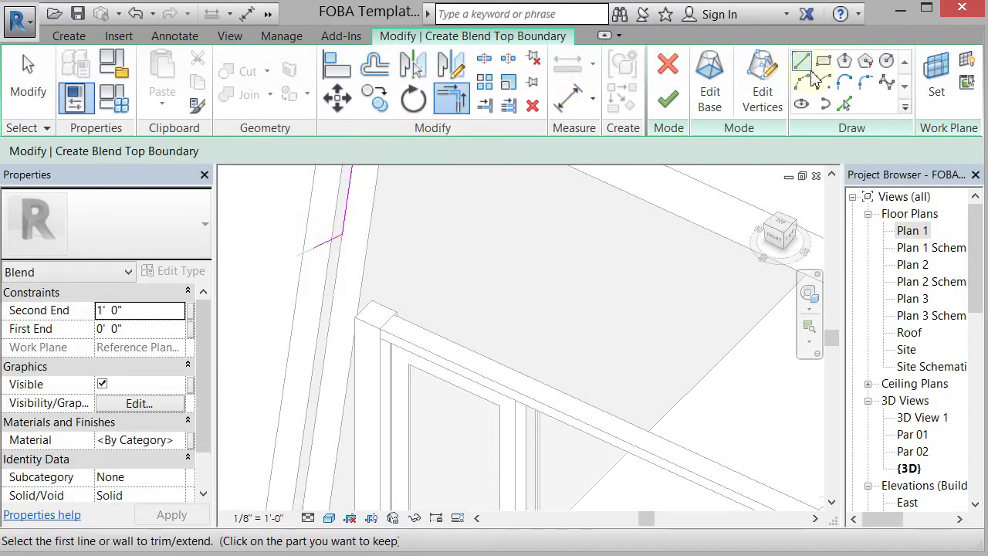
click(376, 71)
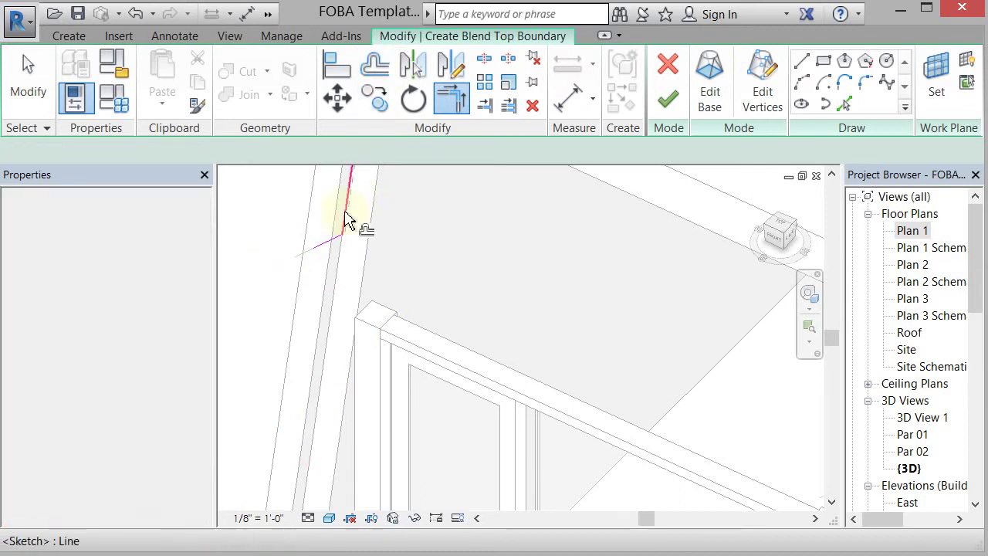
scroll(355, 241, up, 5)
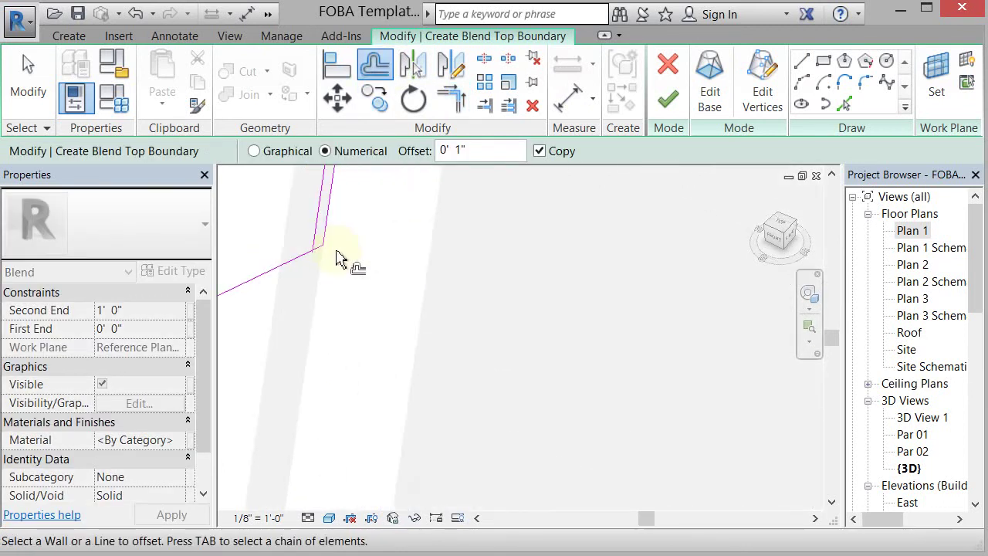
key(Escape)
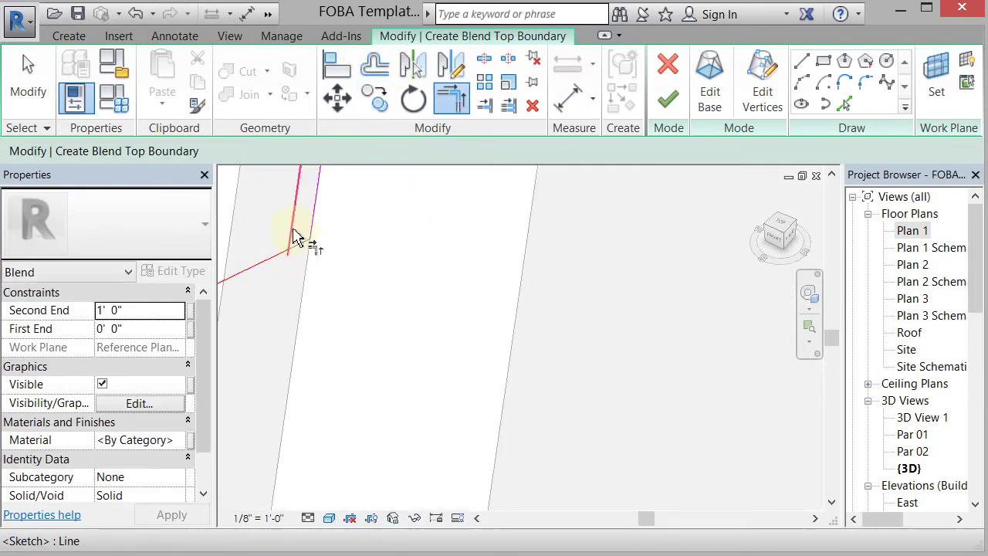
click(297, 236)
click(27, 85)
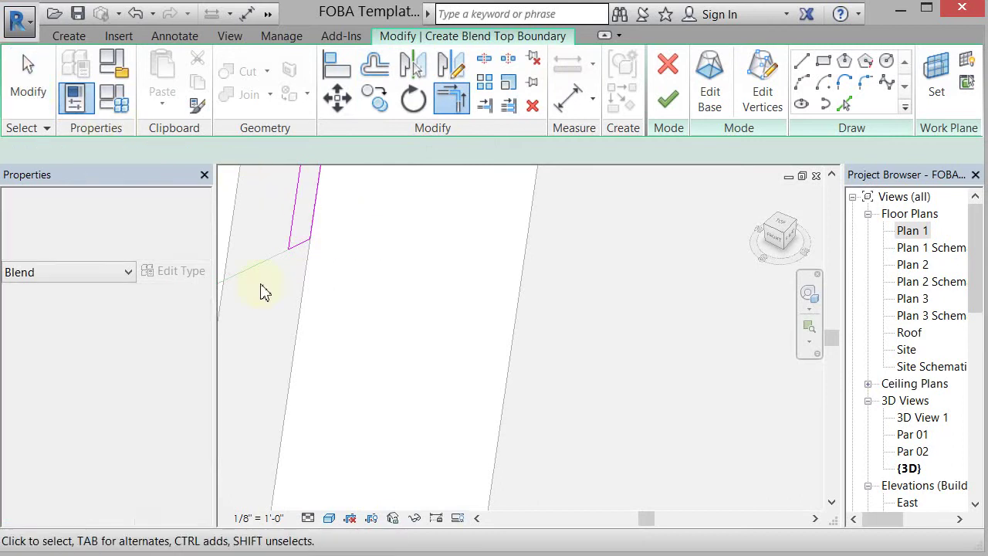
scroll(327, 370, up, 2)
scroll(327, 378, down, 1)
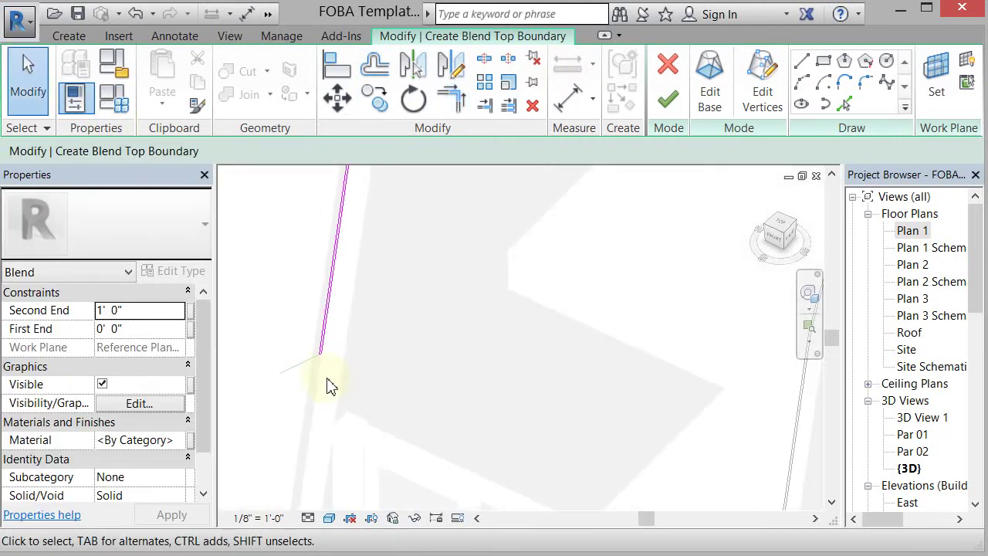
scroll(328, 381, down, 3)
mouse_move(365, 248)
shift+middle_down()
mouse_move(468, 247)
mouse_move(429, 254)
shift+middle_up()
- Finish the blend sketch to create the 1' 0" deep blend solid, view it from above, and select it
click(675, 114)
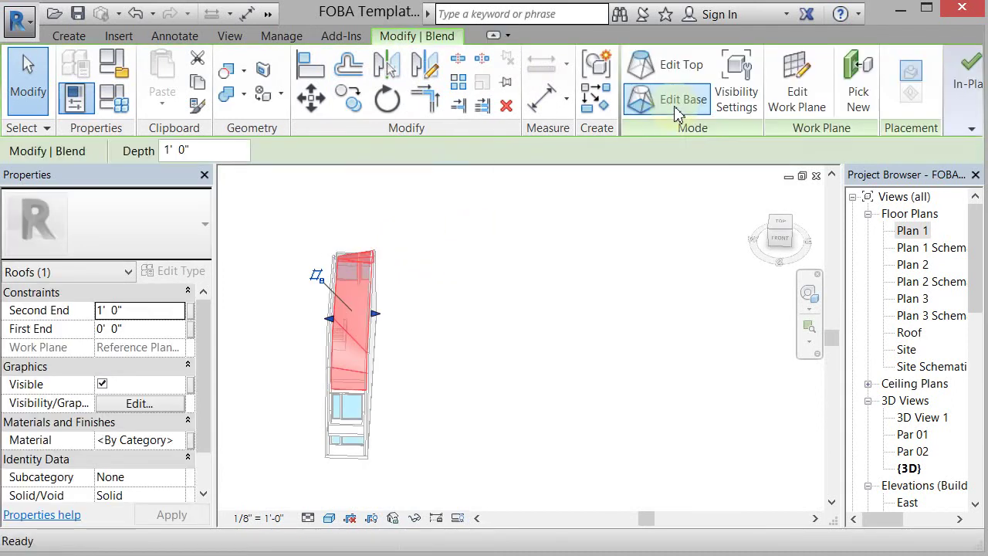
click(455, 376)
shift+middle_drag(477, 402, 442, 412)
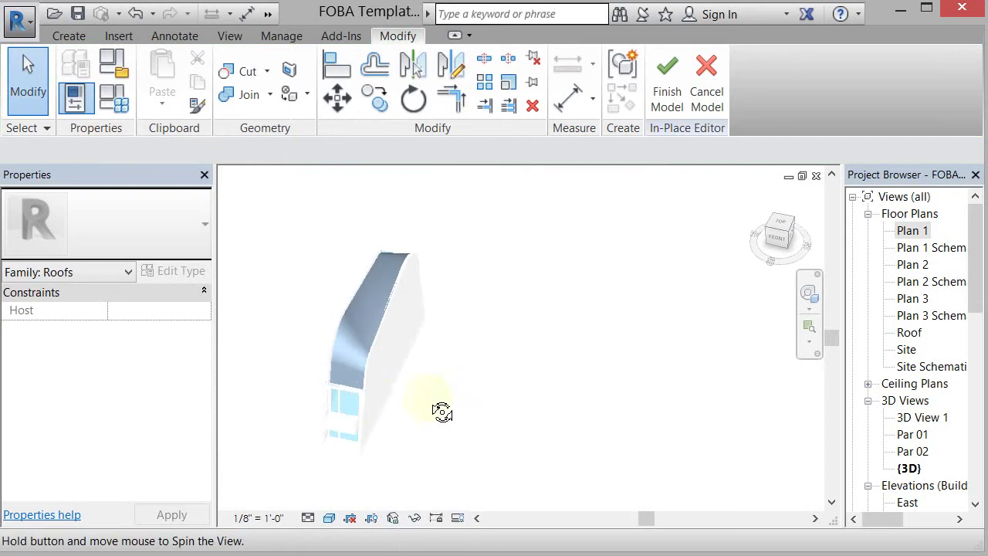
shift+middle_drag(307, 421, 379, 388)
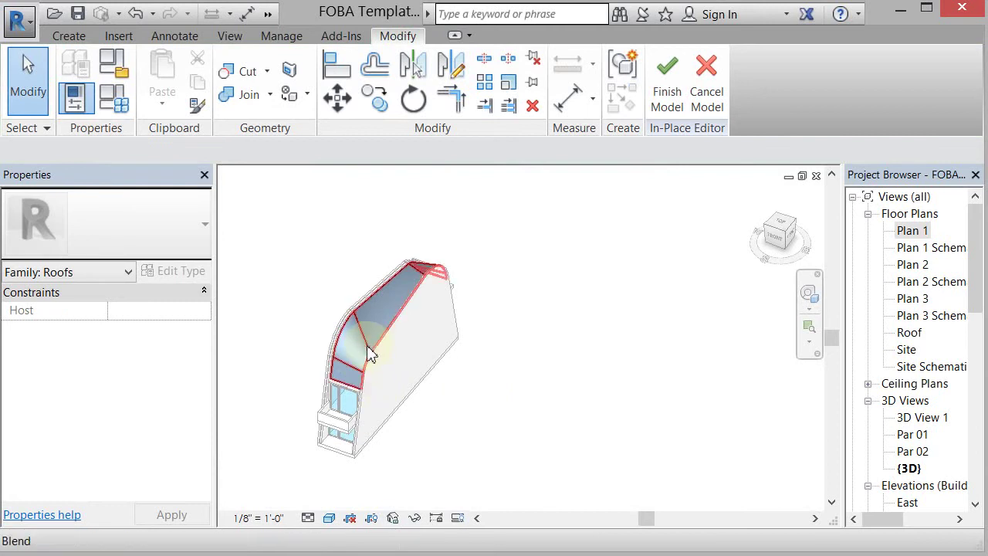
click(373, 351)
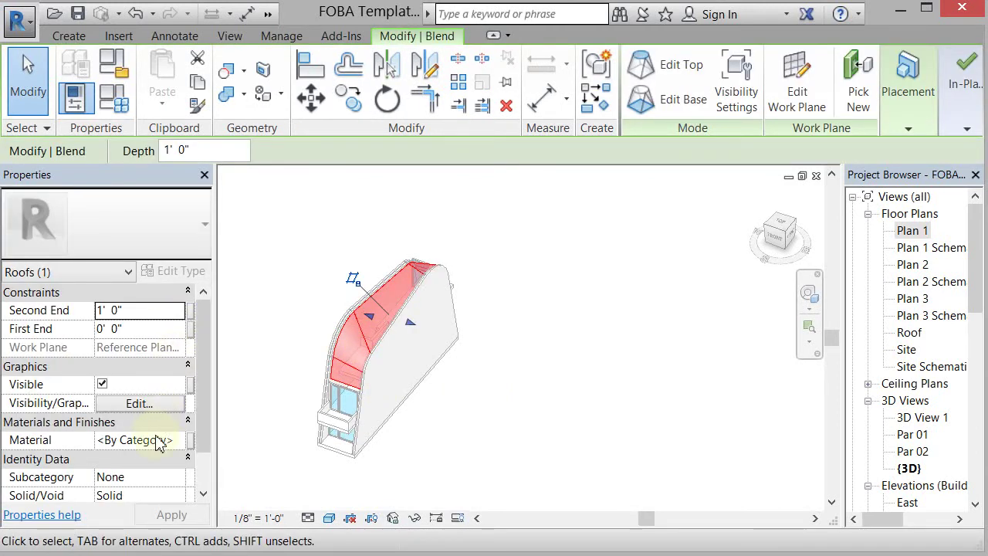
- Associate the blend's Material with a new instance family parameter named Blend Mat
click(190, 441)
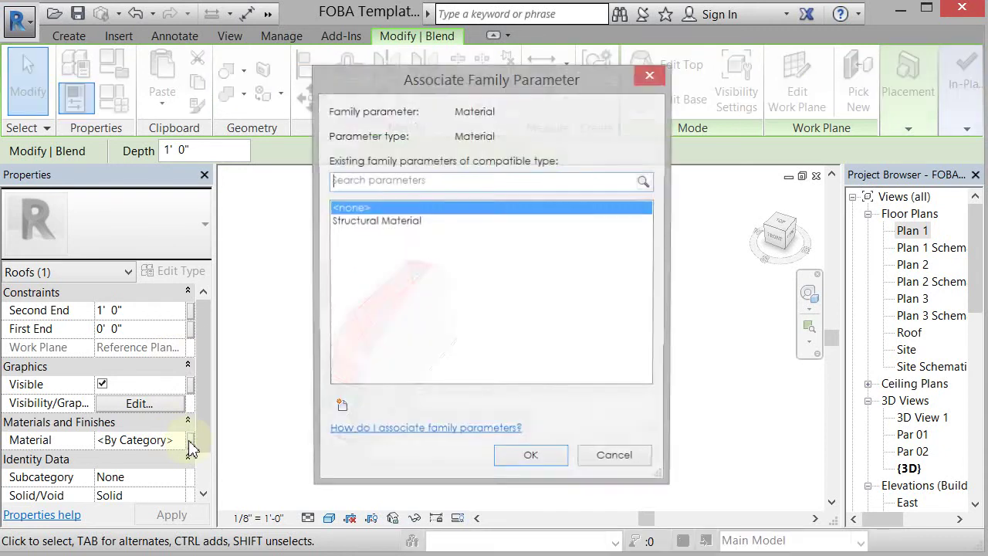
click(339, 409)
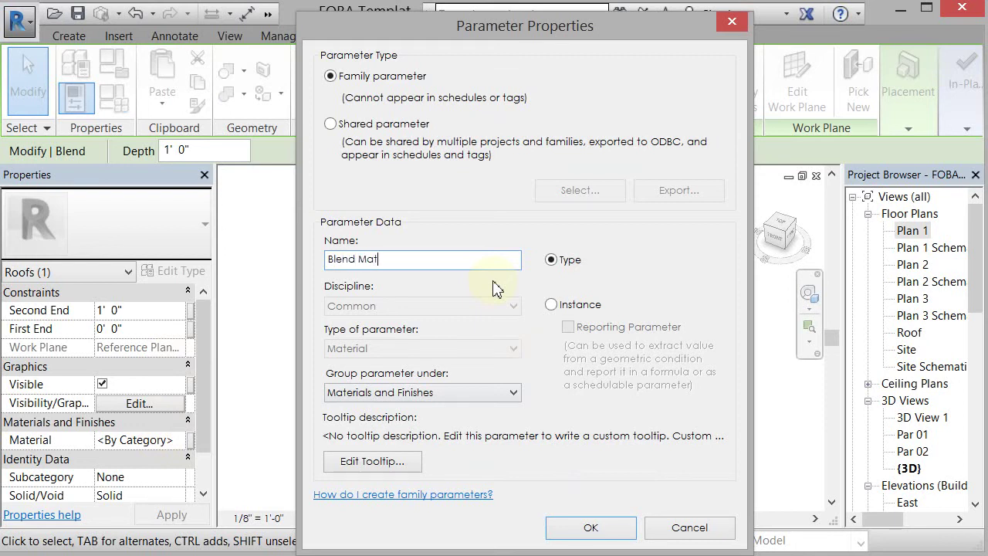
click(593, 528)
click(532, 460)
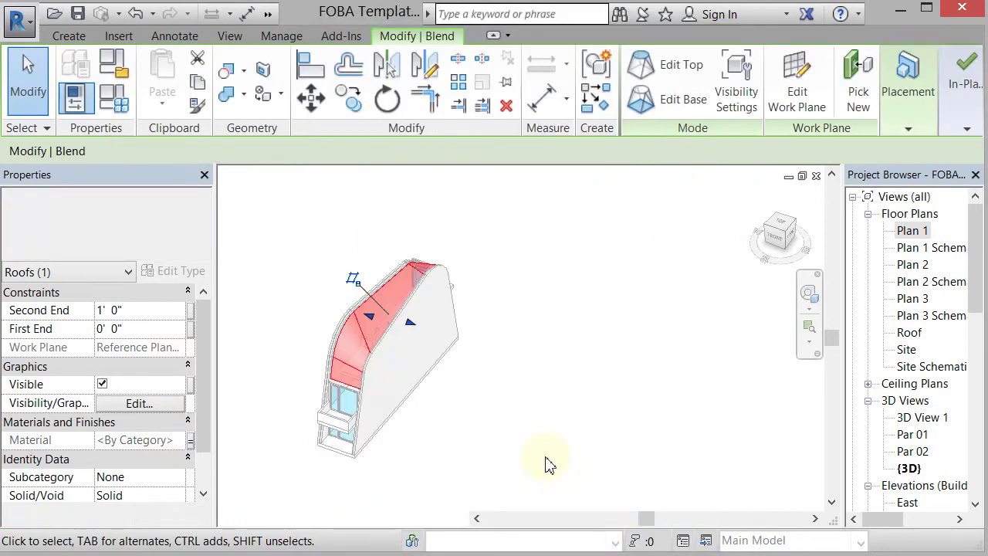
- Finish the in-place roof model and inspect the blended roof from several sides in {3D}
mouse_move(972, 72)
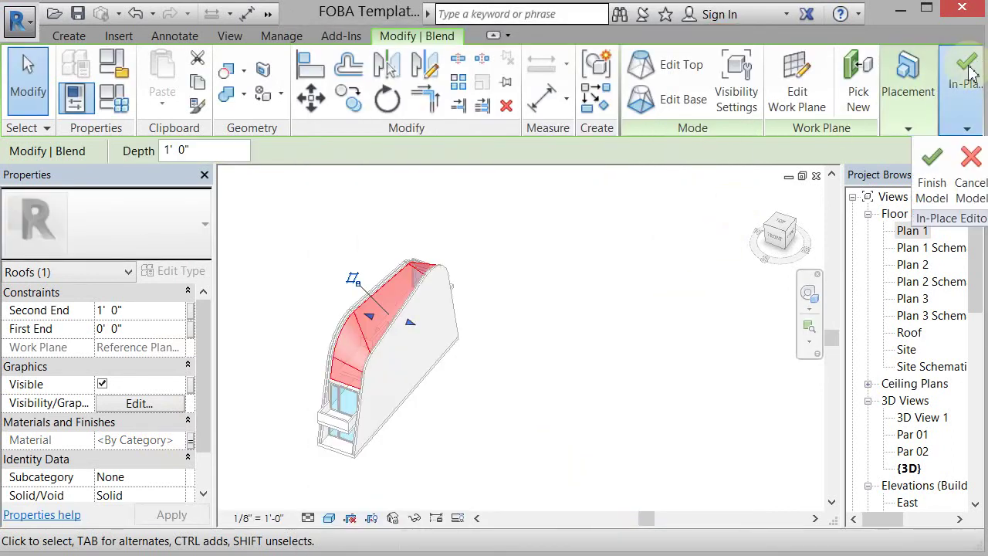
click(932, 162)
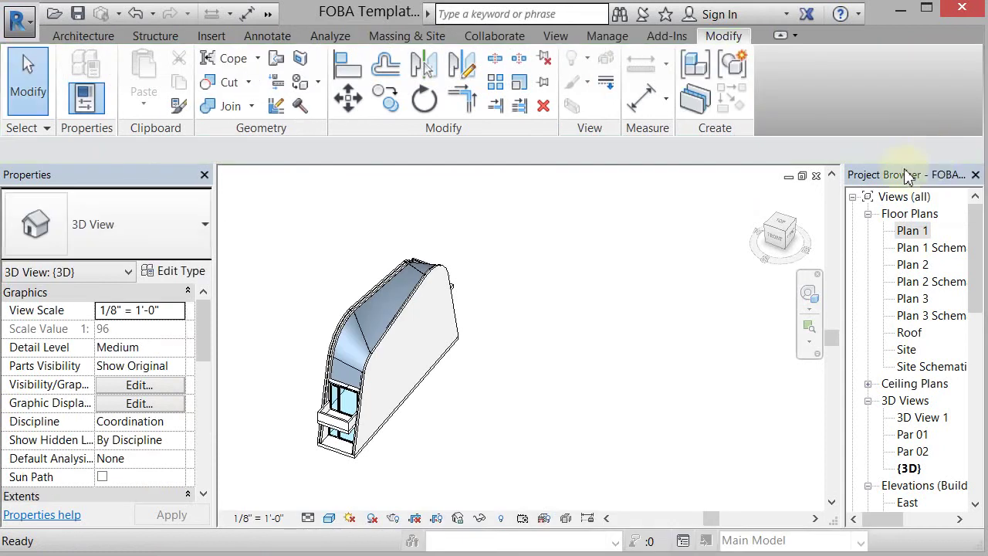
scroll(321, 379, up, 3)
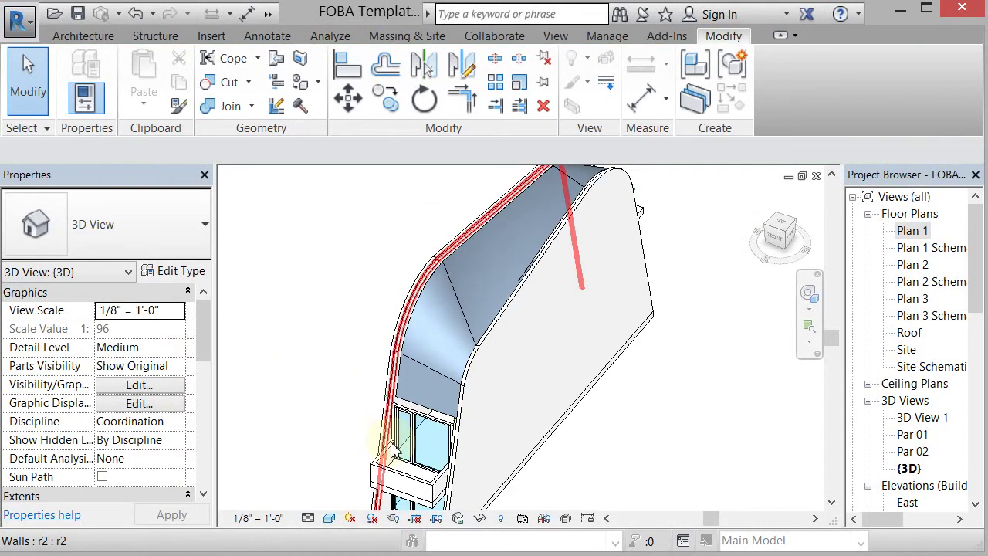
scroll(394, 452, up, 2)
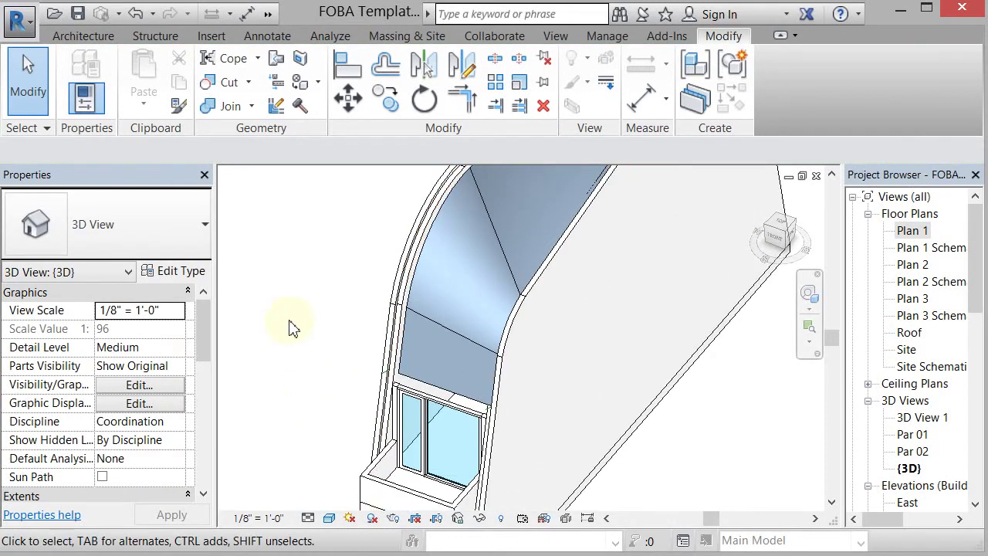
shift+middle_drag(293, 328, 282, 341)
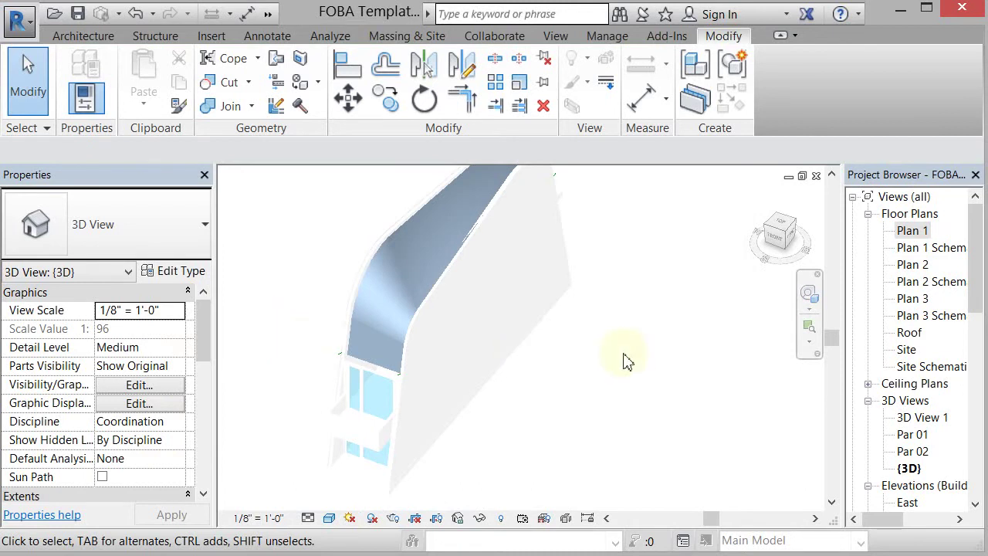
shift+middle_drag(627, 362, 430, 364)
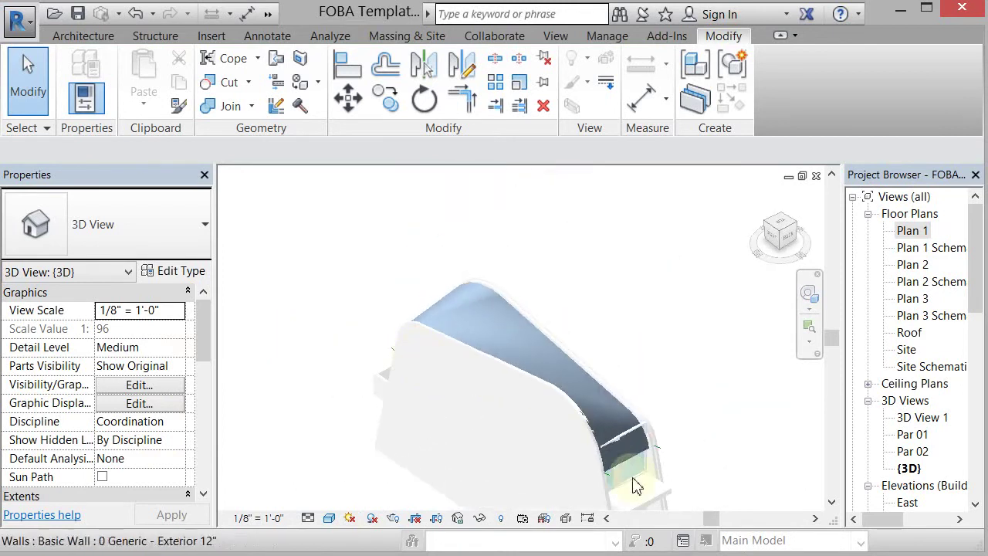
scroll(637, 417, up, 4)
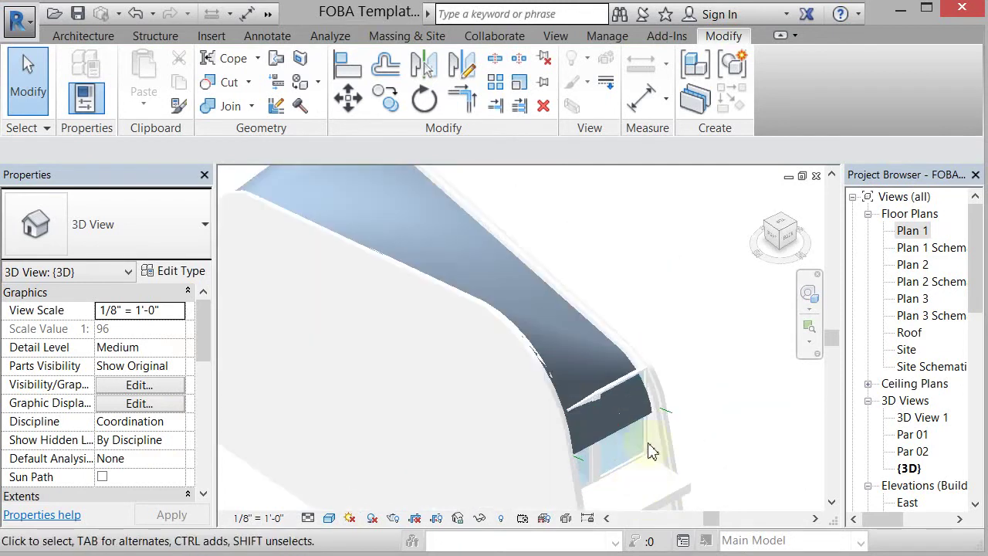
- Attach the Curtain Wall FOBA's top to the blend roof, deleting mullions that can't be created
click(628, 377)
click(710, 316)
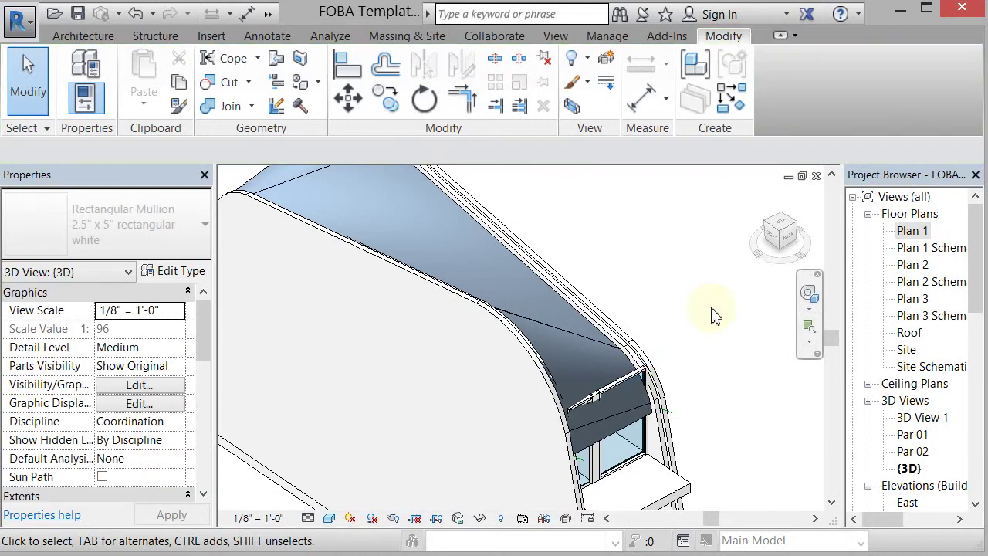
click(629, 386)
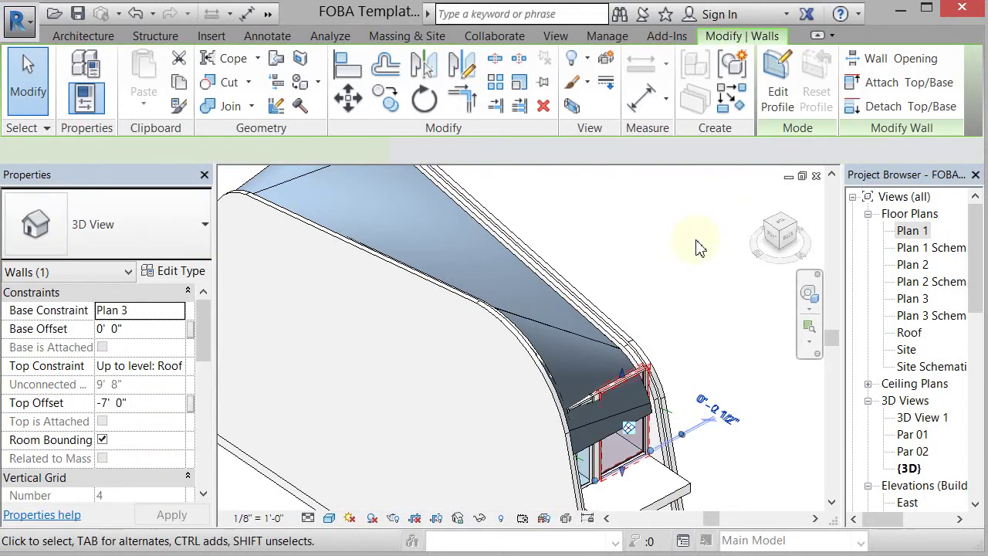
click(880, 83)
click(624, 353)
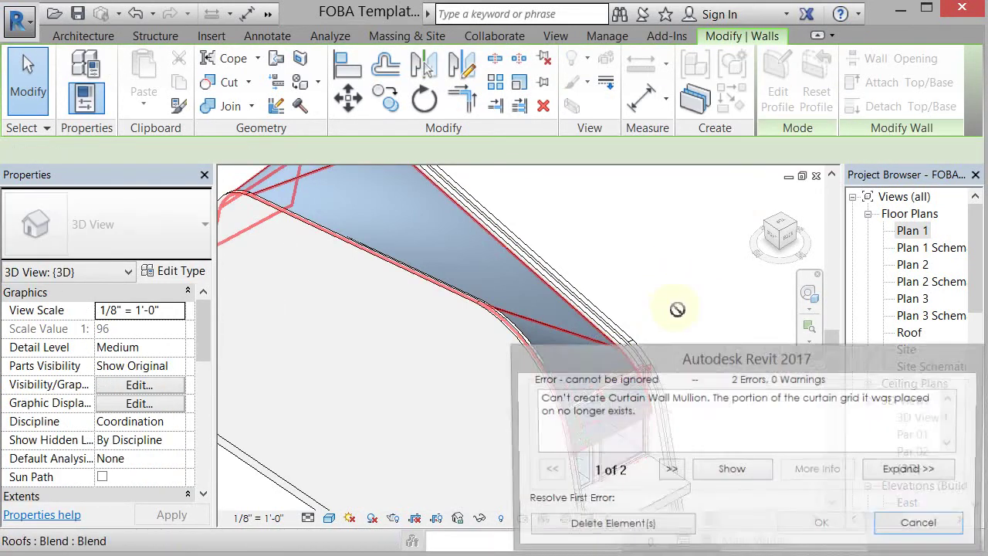
click(656, 530)
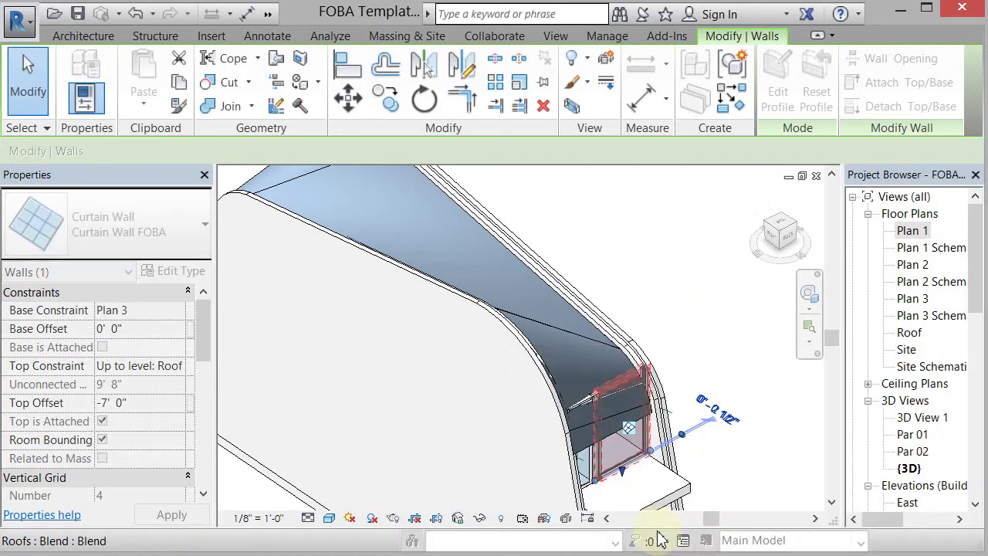
click(749, 313)
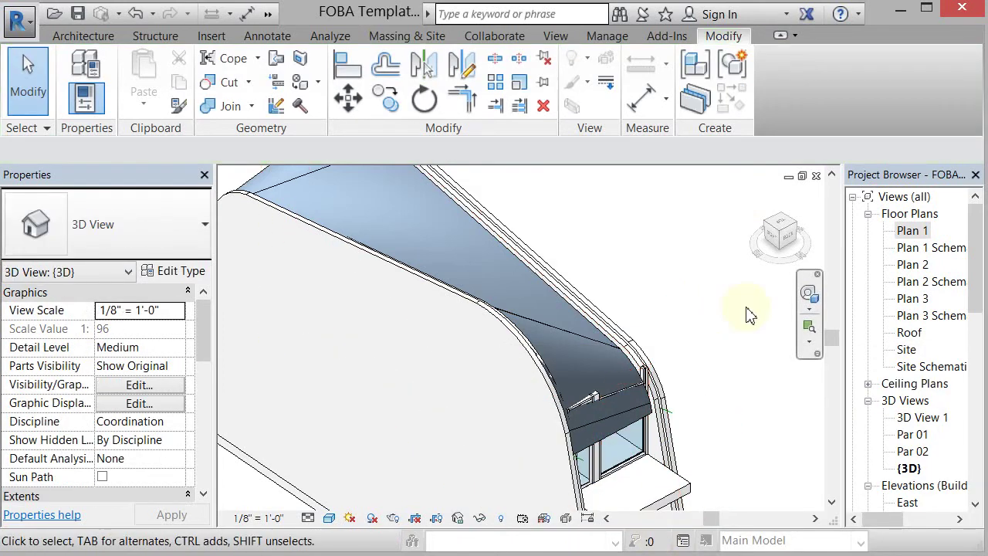
shift+middle_drag(666, 401, 706, 328)
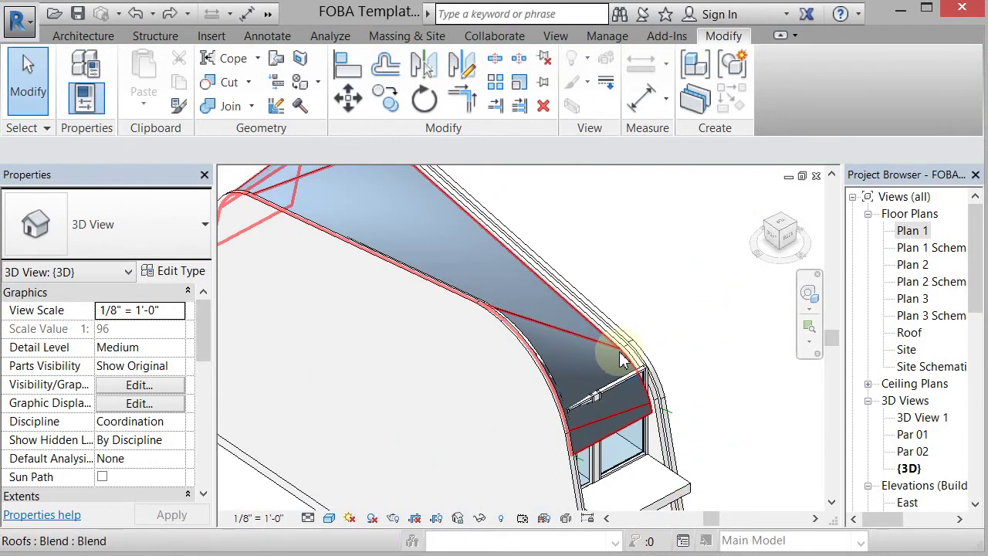
click(623, 300)
scroll(525, 263, up, 3)
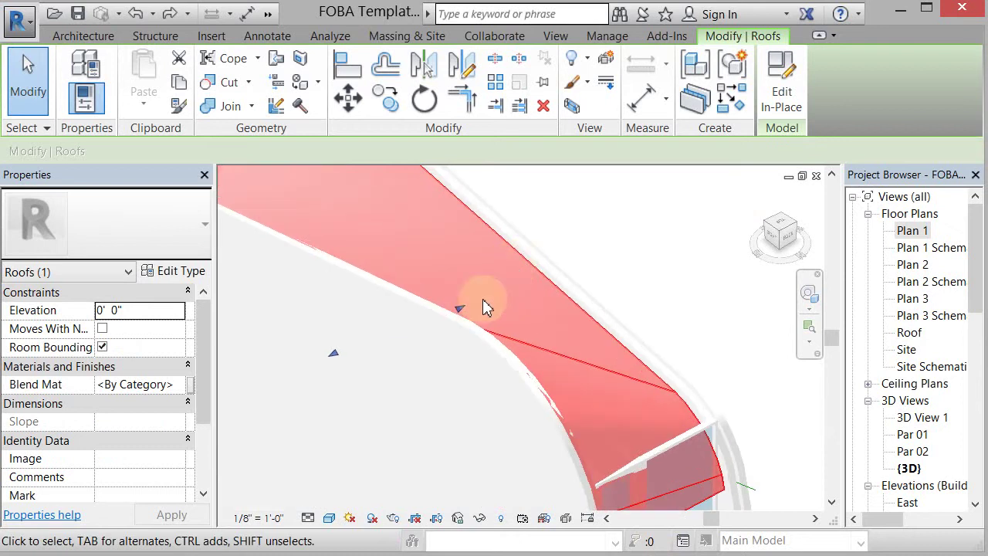
scroll(473, 309, up, 1)
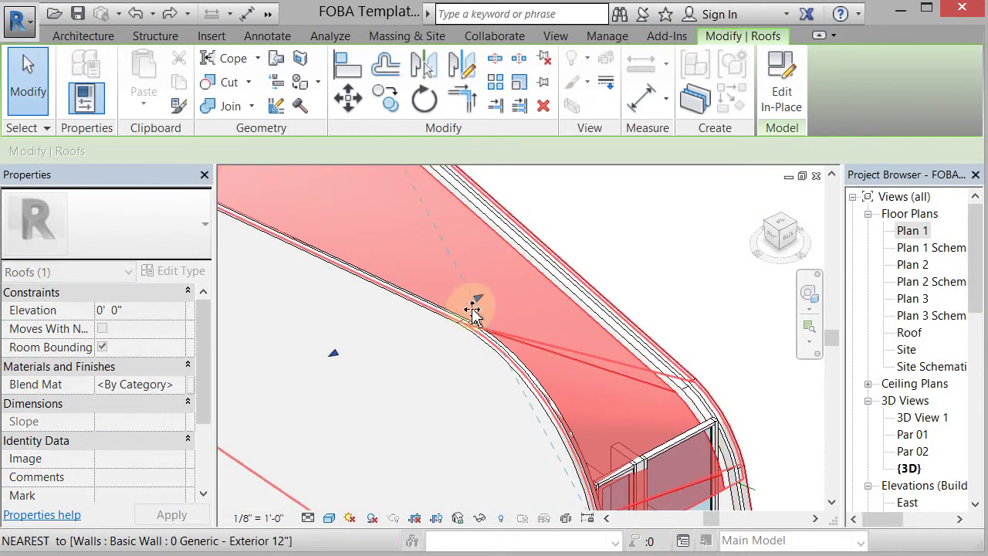
drag(473, 309, 472, 309)
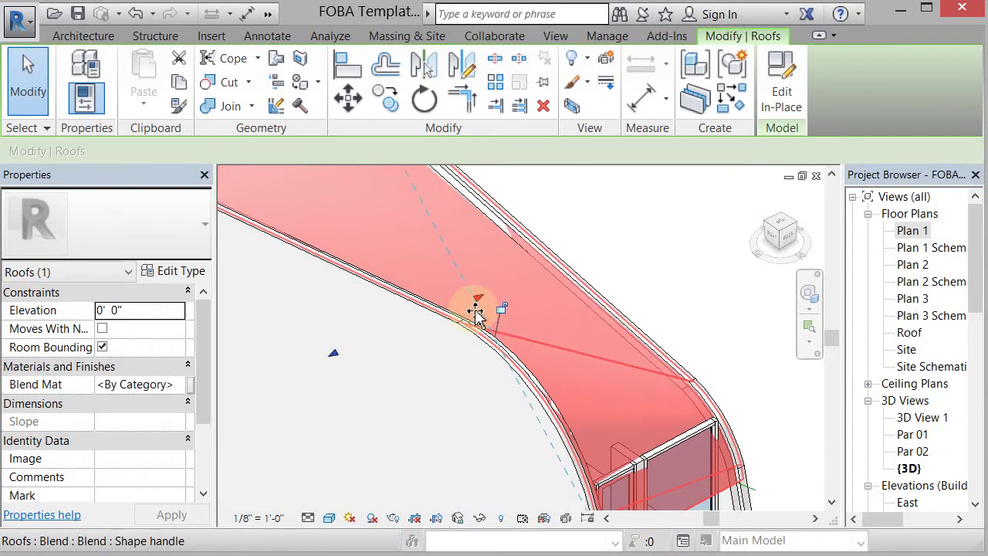
click(669, 279)
- Attach the curtain wall near the roof edge to the roof, accepting removal of uncreatable mullions
click(699, 235)
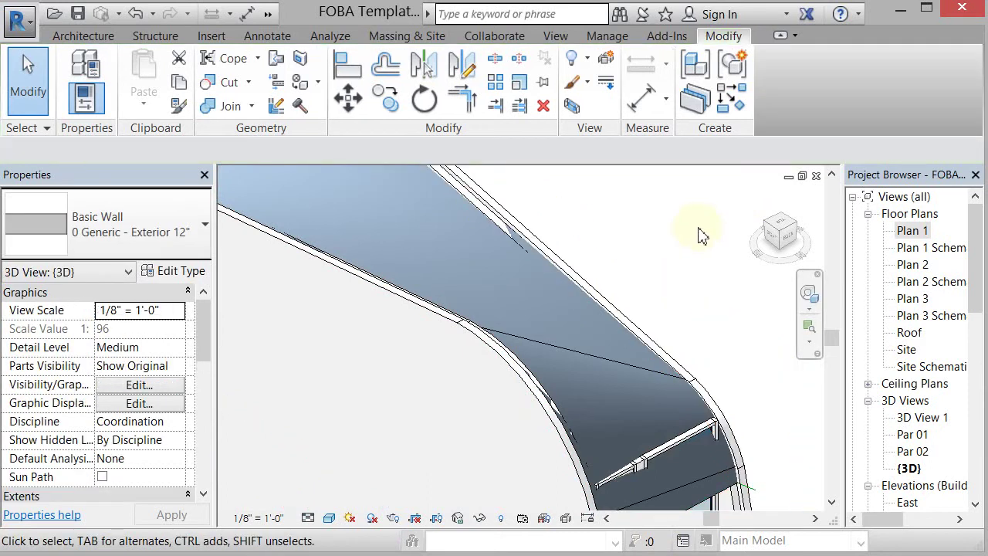
click(701, 426)
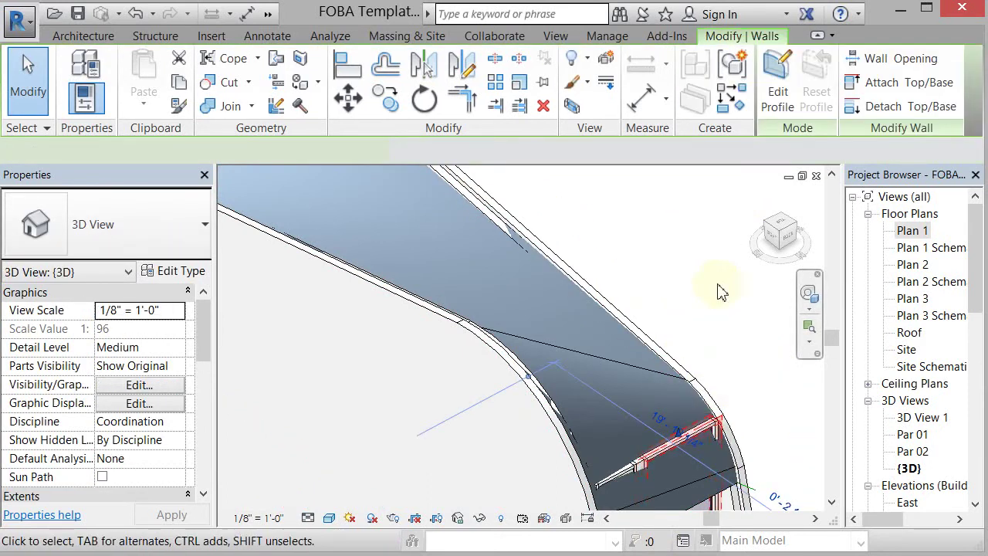
click(857, 82)
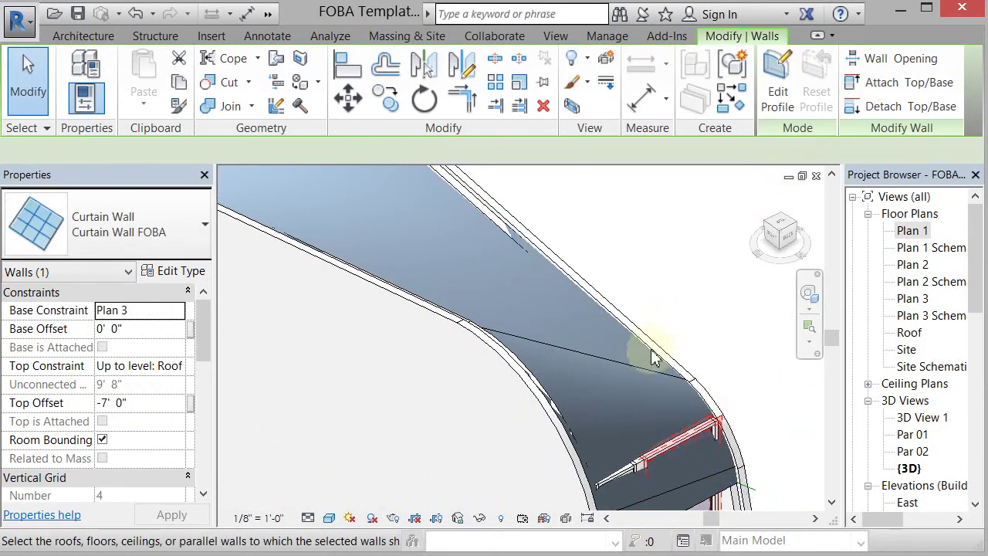
click(637, 378)
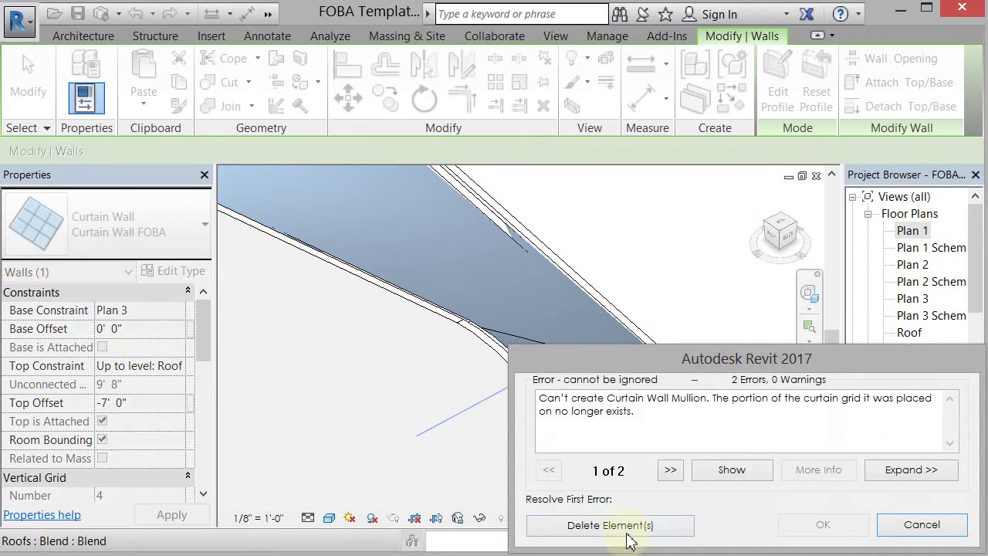
click(734, 268)
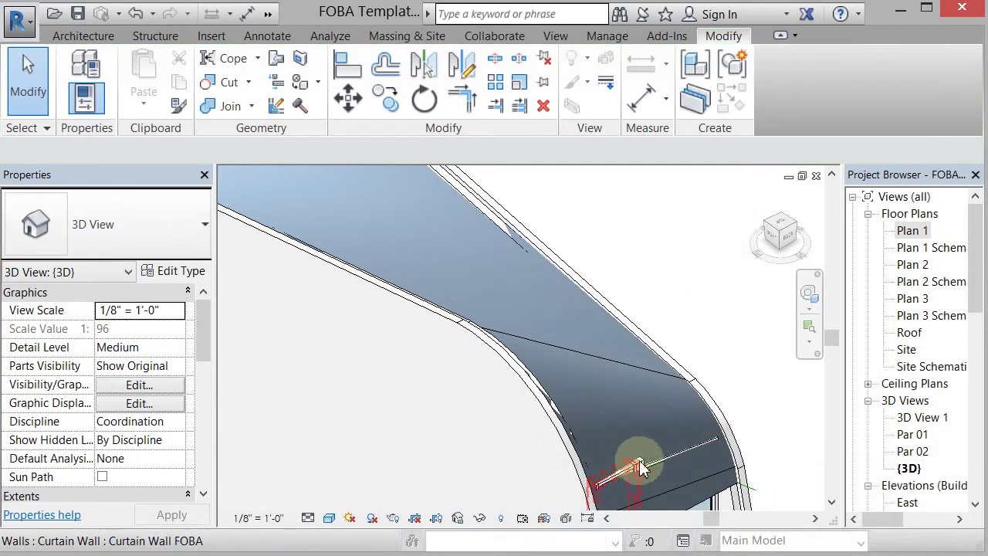
- Attach the top of the generic exterior wall beside the window to the roof
scroll(643, 465, up, 3)
scroll(641, 467, down, 2)
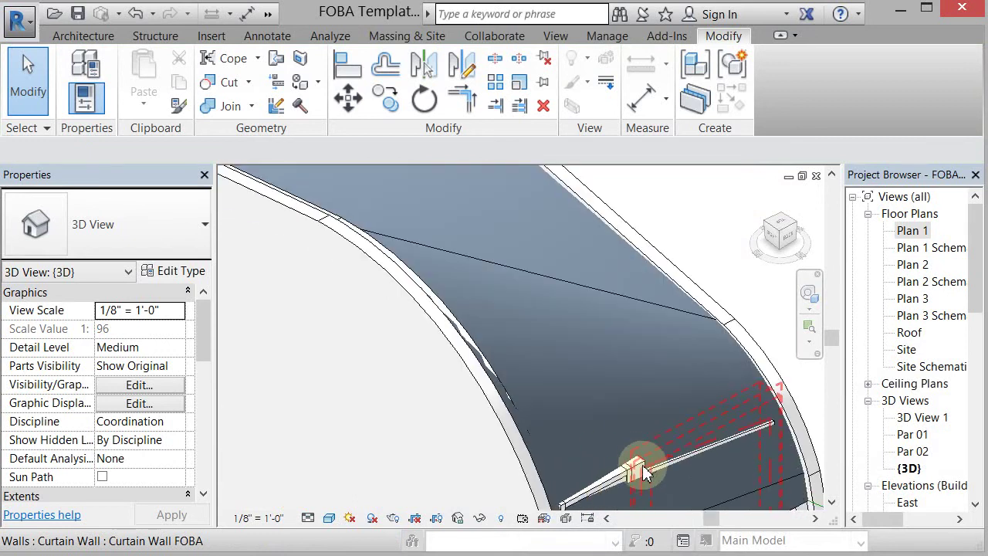
click(647, 477)
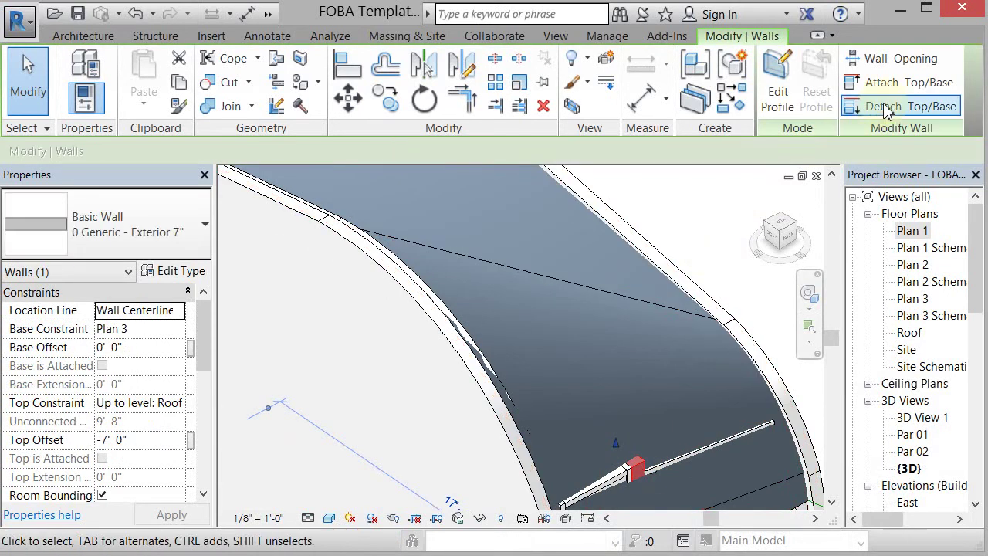
click(886, 83)
click(652, 301)
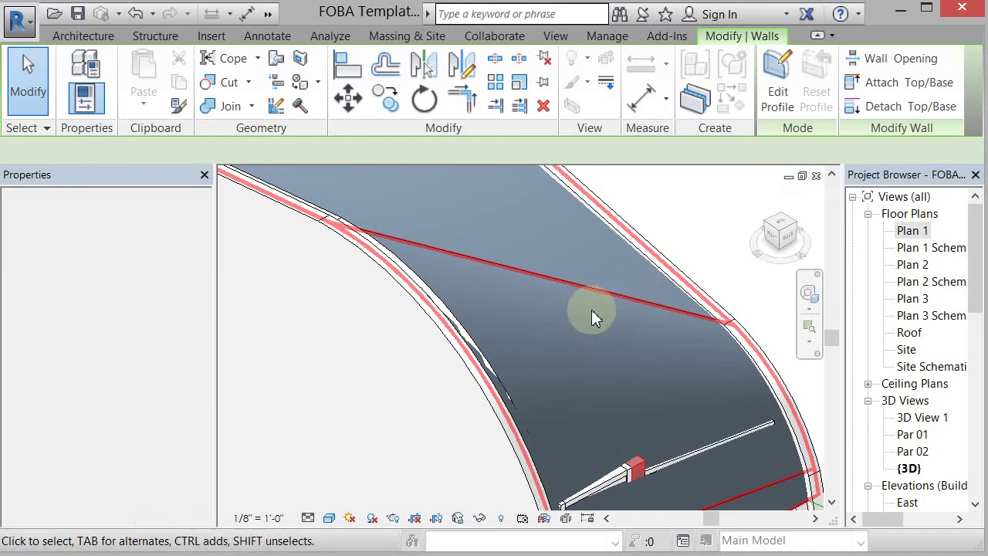
- Attach the curved curtain wall's top to the roof, dropping mullions and door type and replacing panels
click(587, 467)
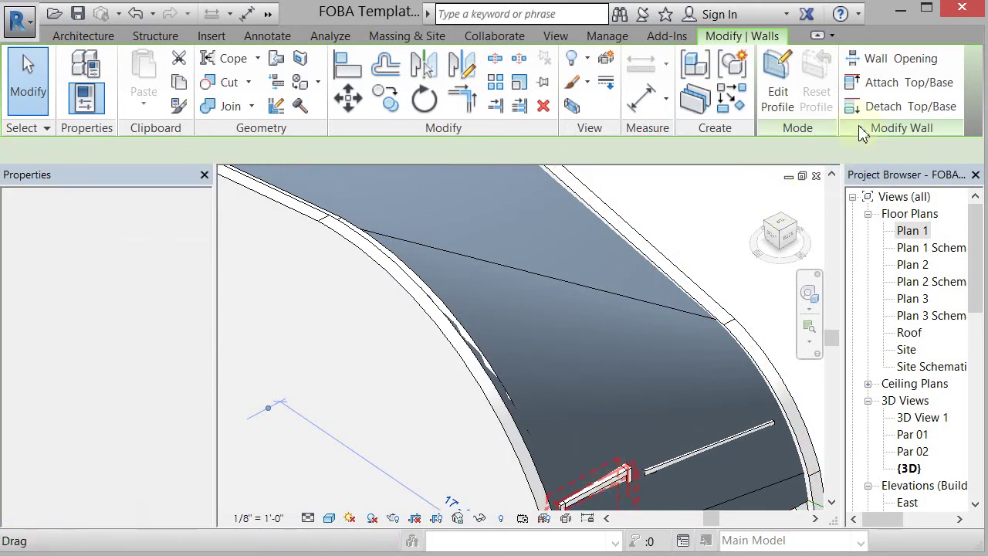
click(884, 91)
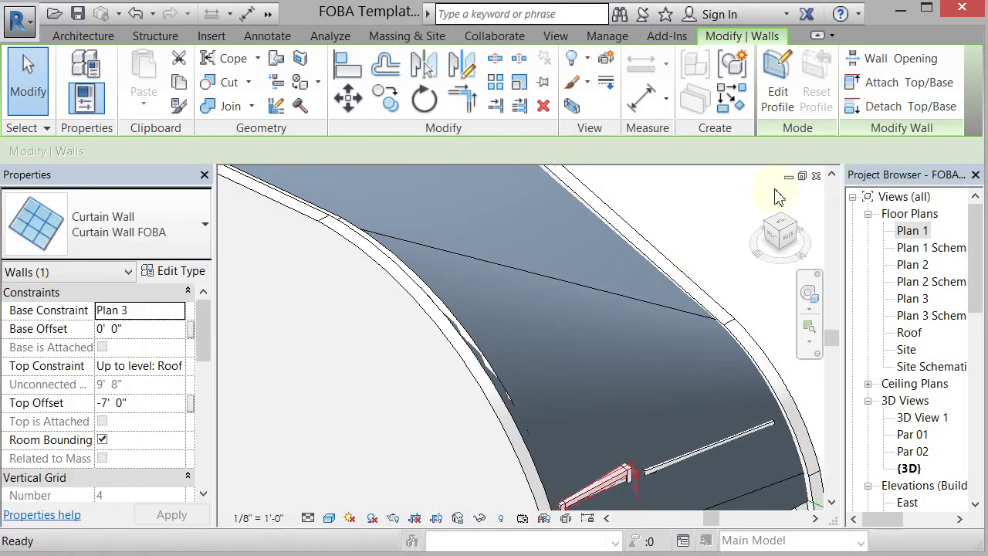
click(665, 313)
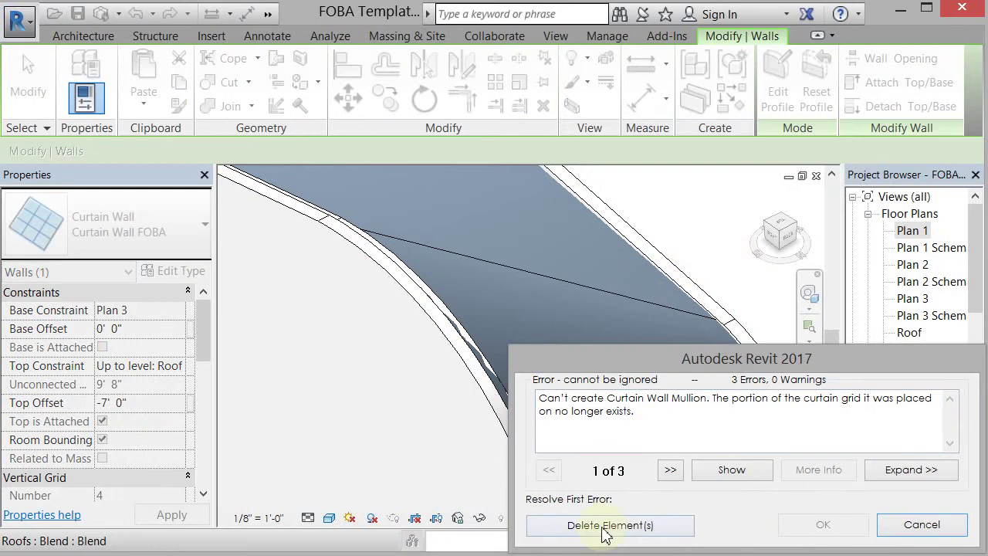
click(604, 529)
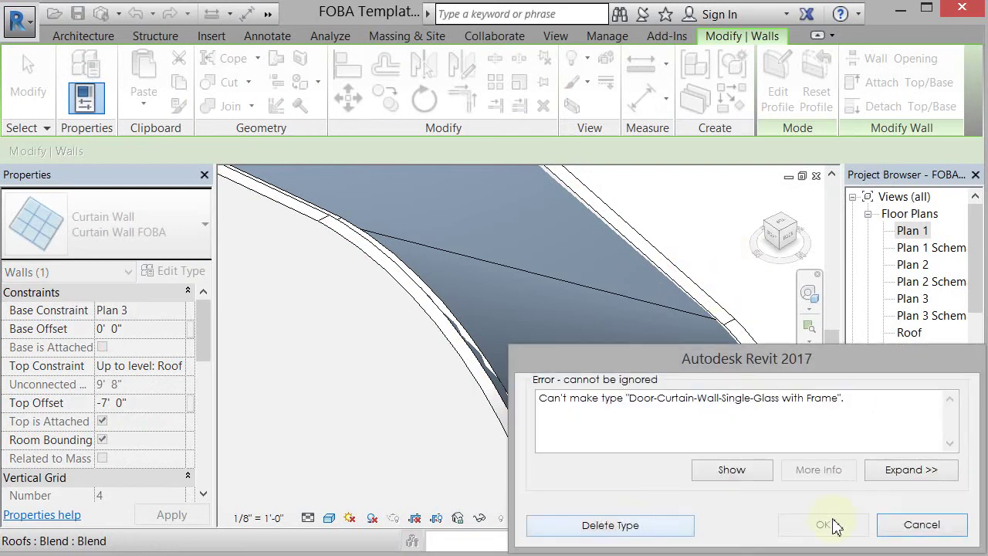
click(620, 532)
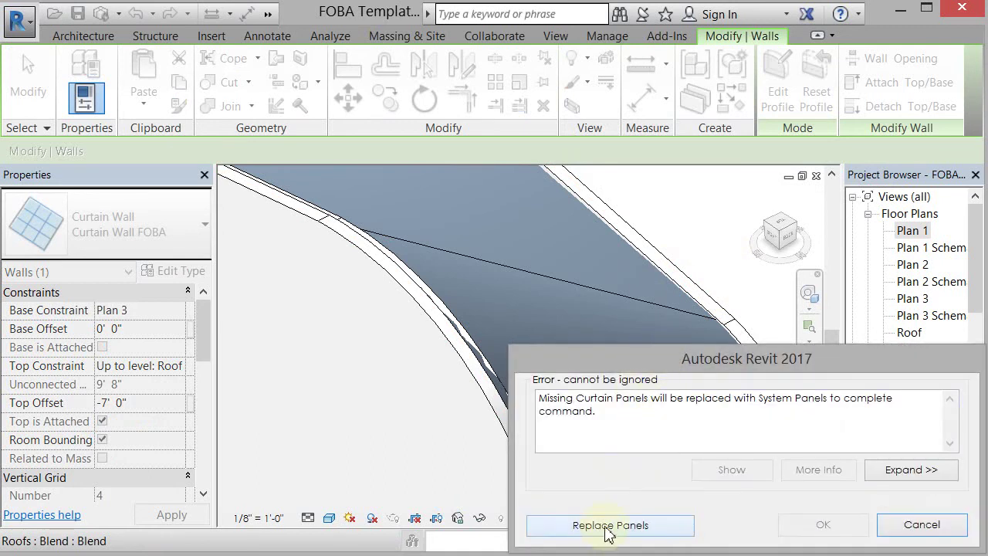
click(608, 527)
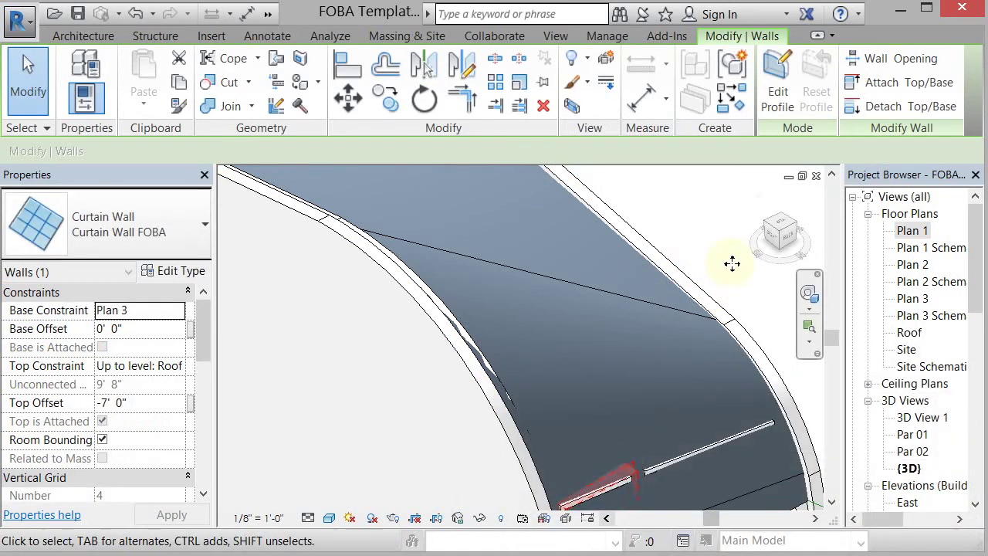
- Set the roof's Blend Mat parameter to Roof Fabric, found by searching 'fabric' in the Material Browser
shift+middle_drag(572, 326, 598, 441)
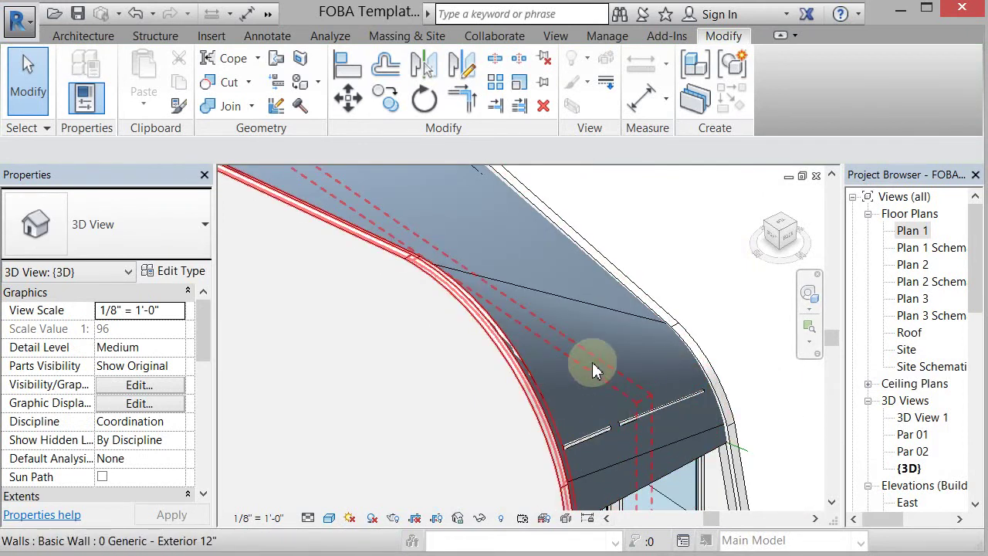
shift+middle_drag(641, 450, 695, 433)
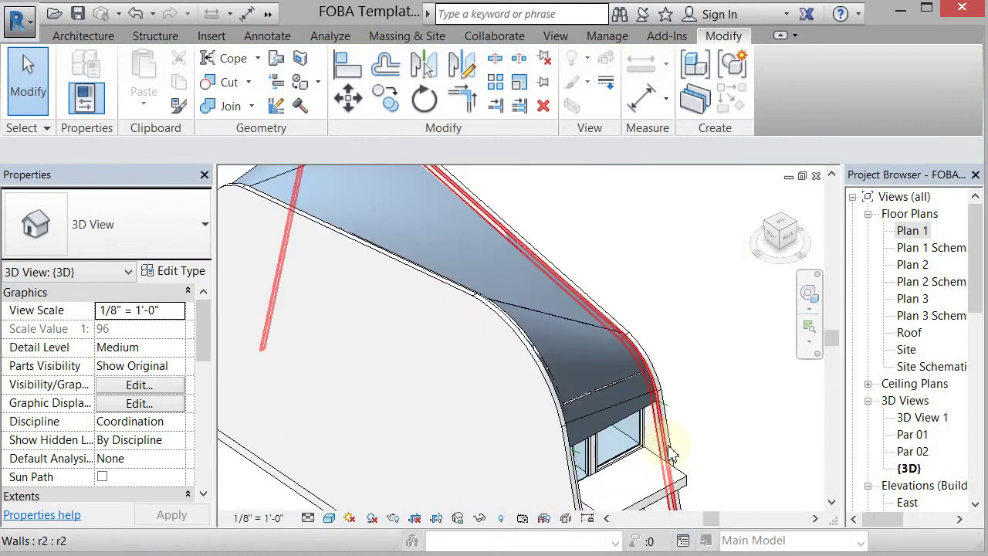
click(628, 410)
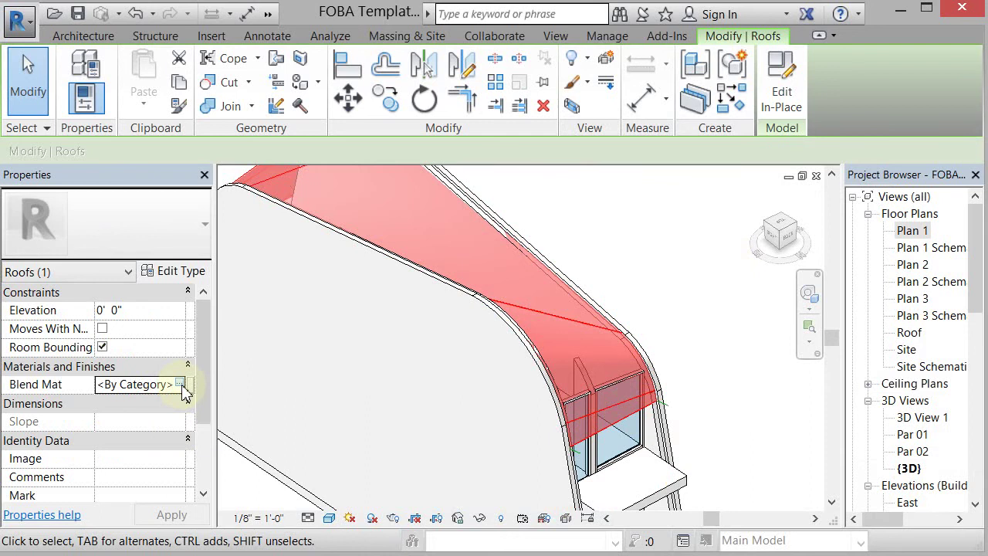
click(179, 384)
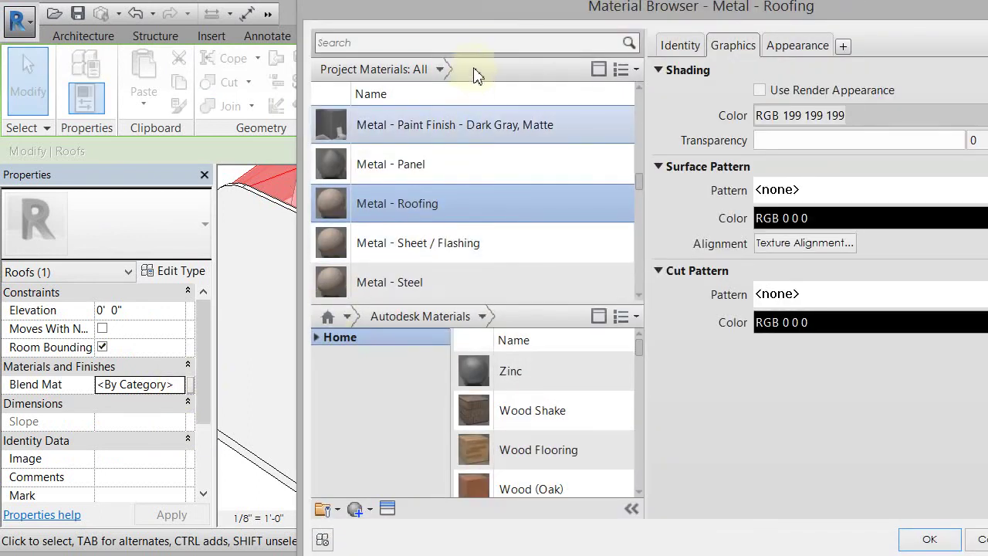
click(483, 44)
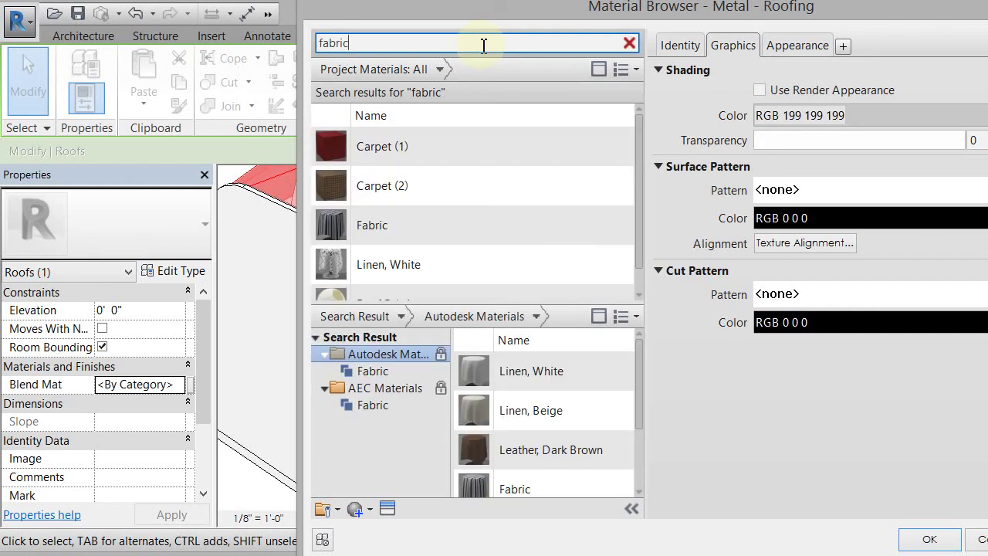
scroll(469, 298, down, 1)
click(467, 292)
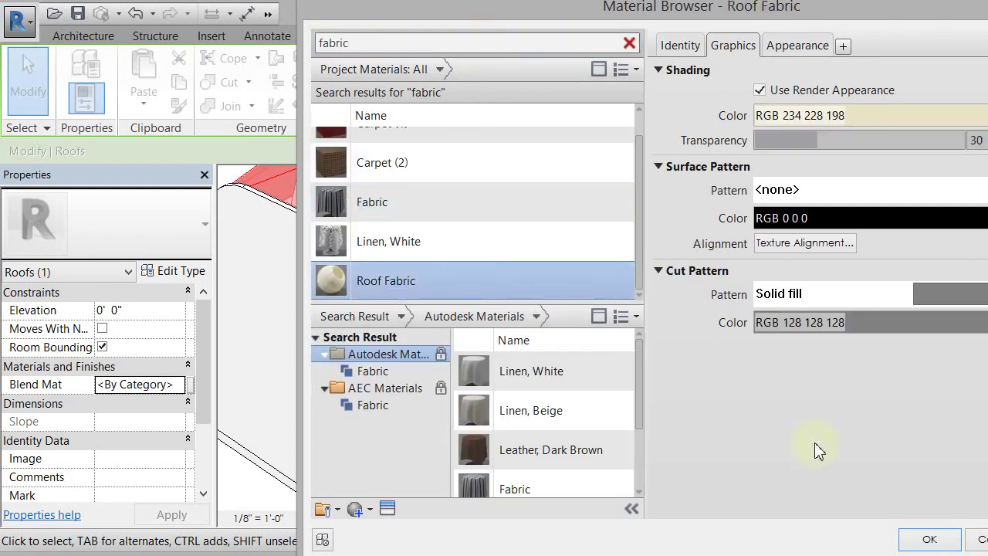
click(924, 540)
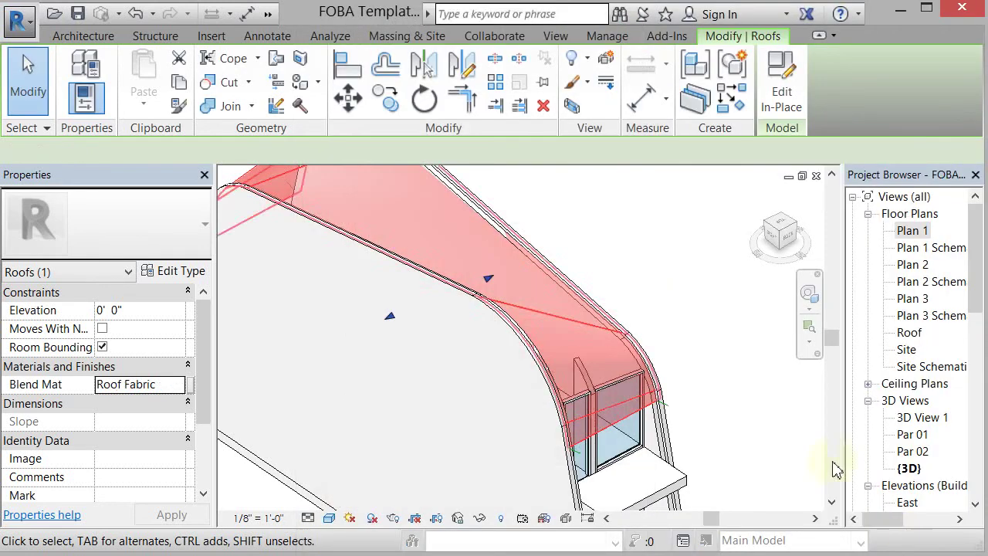
click(718, 308)
mouse_move(737, 394)
shift+middle_down()
mouse_move(717, 410)
mouse_move(742, 402)
mouse_move(732, 396)
shift+middle_up()
scroll(494, 315, up, 5)
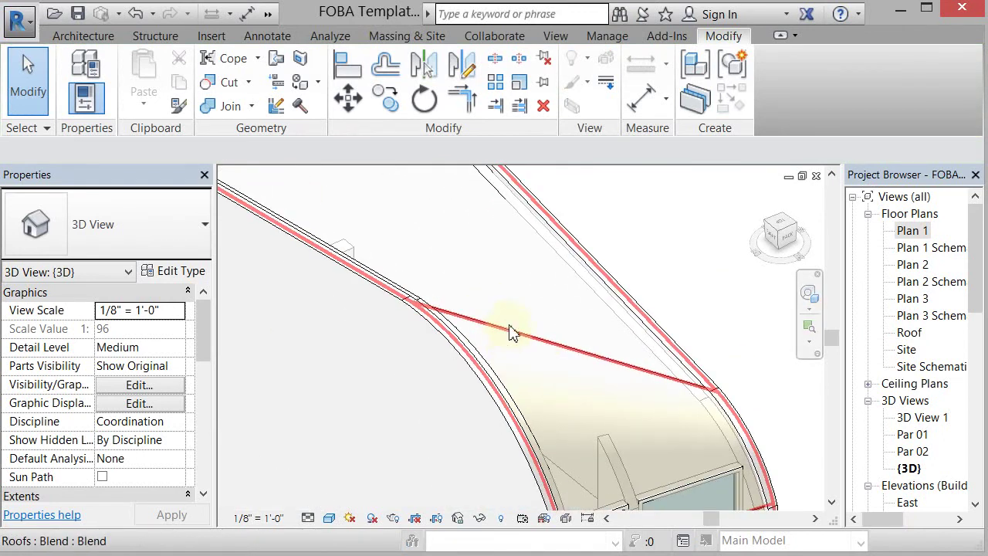
- Change the roof's seam edge and far silhouette edge to <Invisible lines> with Linework
click(604, 83)
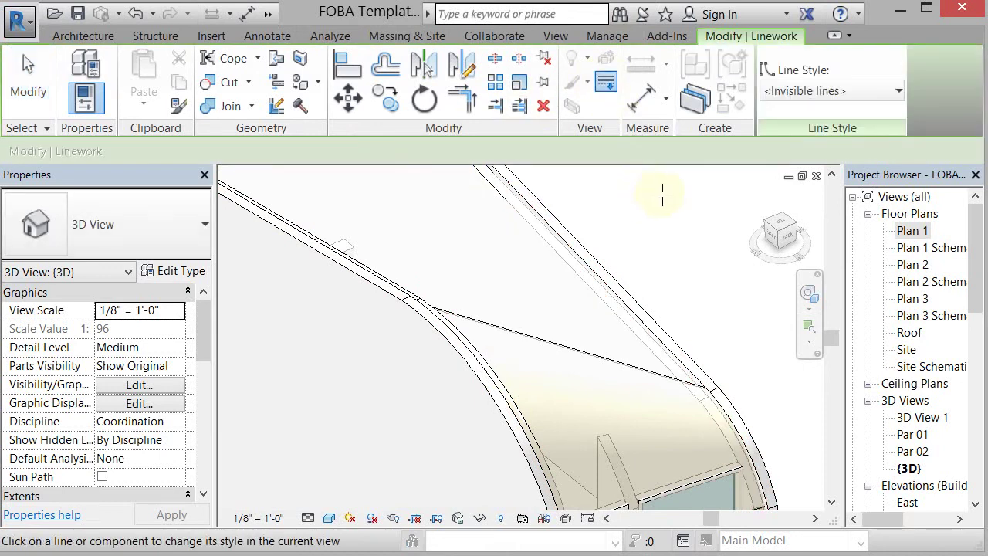
click(589, 335)
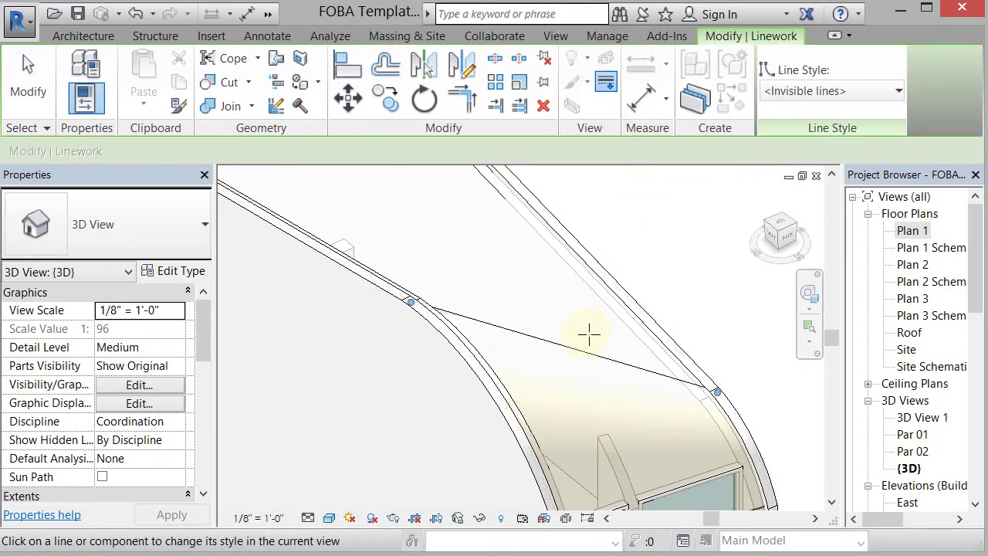
mouse_move(730, 379)
shift+middle_down()
mouse_move(734, 399)
mouse_move(741, 393)
shift+middle_up()
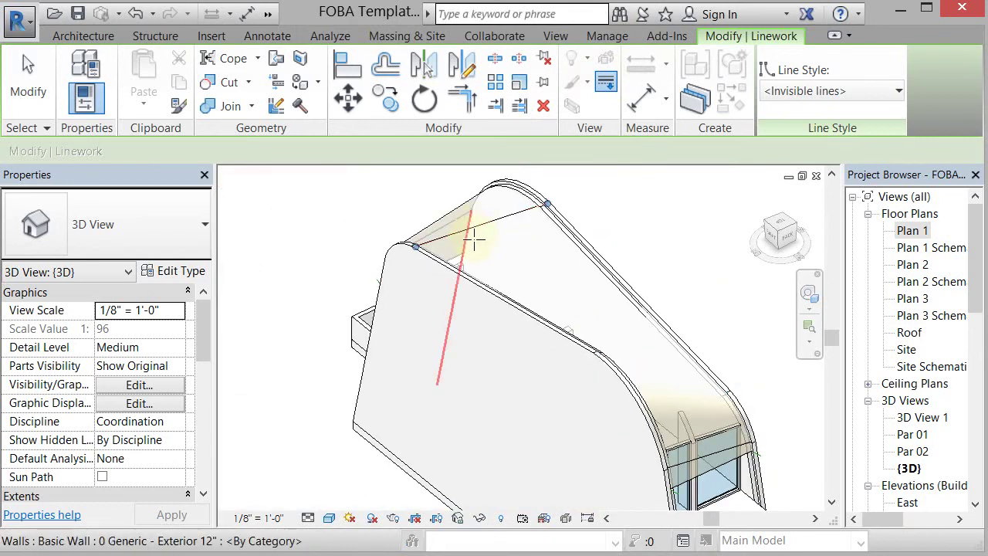
click(444, 225)
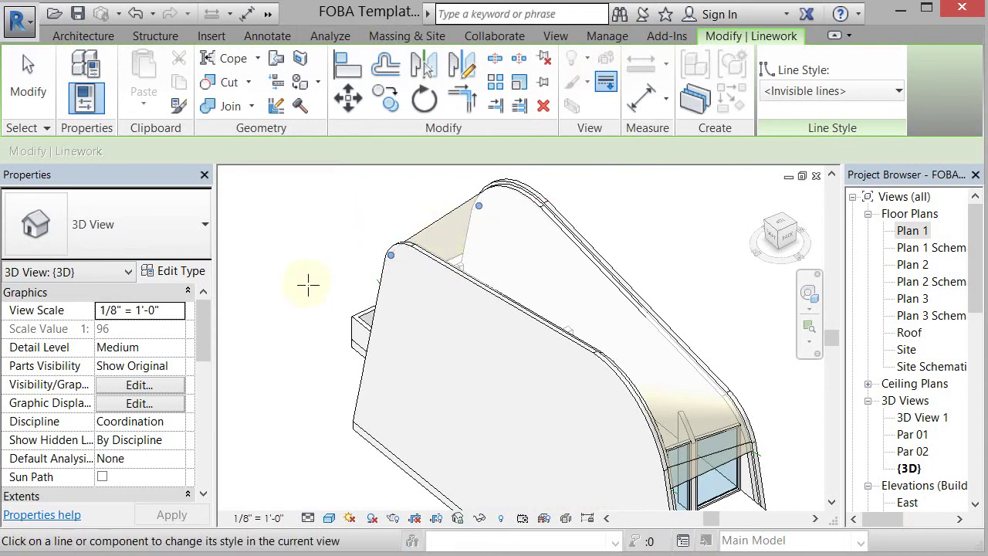
shift+middle_drag(307, 285, 290, 294)
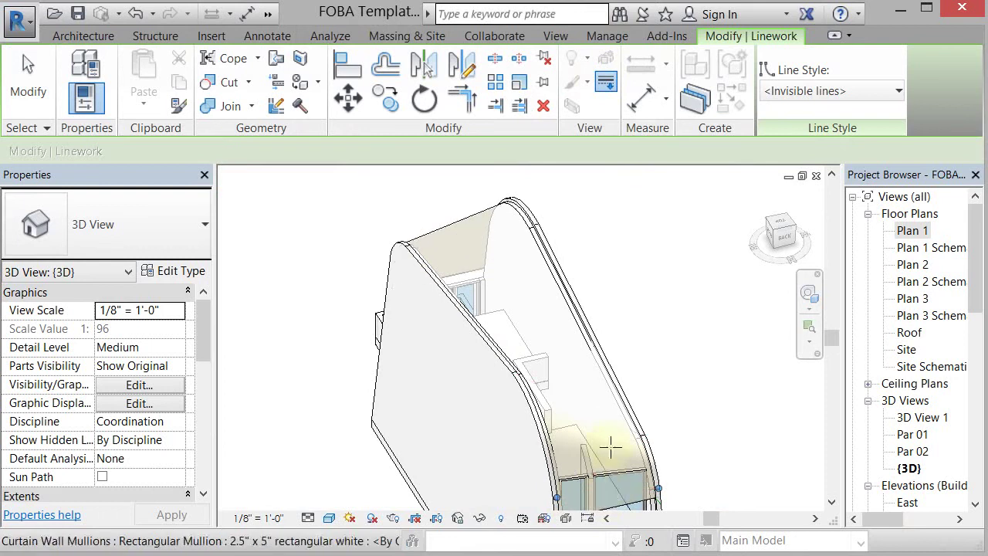
shift+middle_drag(609, 439, 660, 335)
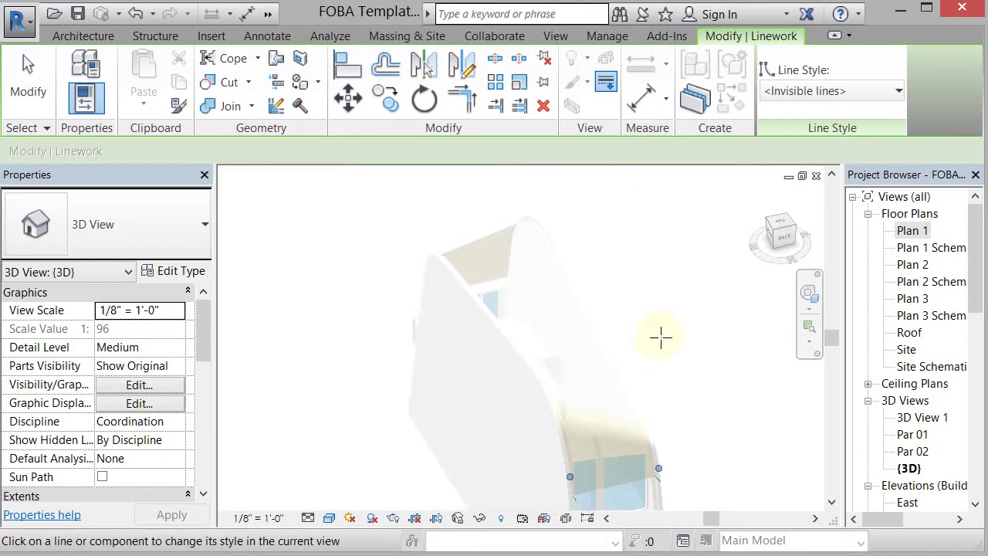
click(27, 77)
mouse_move(636, 322)
shift+middle_down()
mouse_move(606, 313)
mouse_move(631, 310)
shift+middle_up()
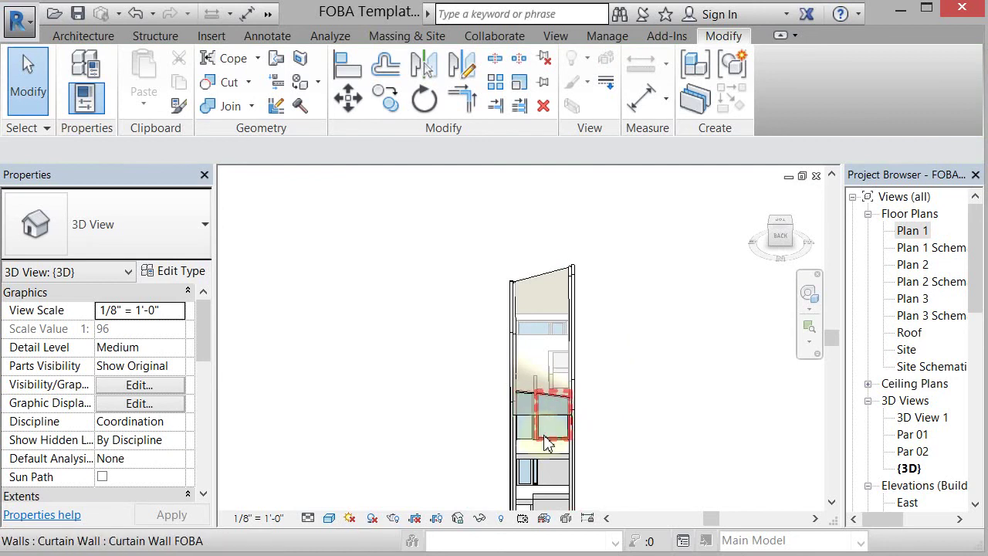
- Open the North elevation from the Project Browser and zoom to inspect the roof and curtain wall
scroll(540, 432, up, 5)
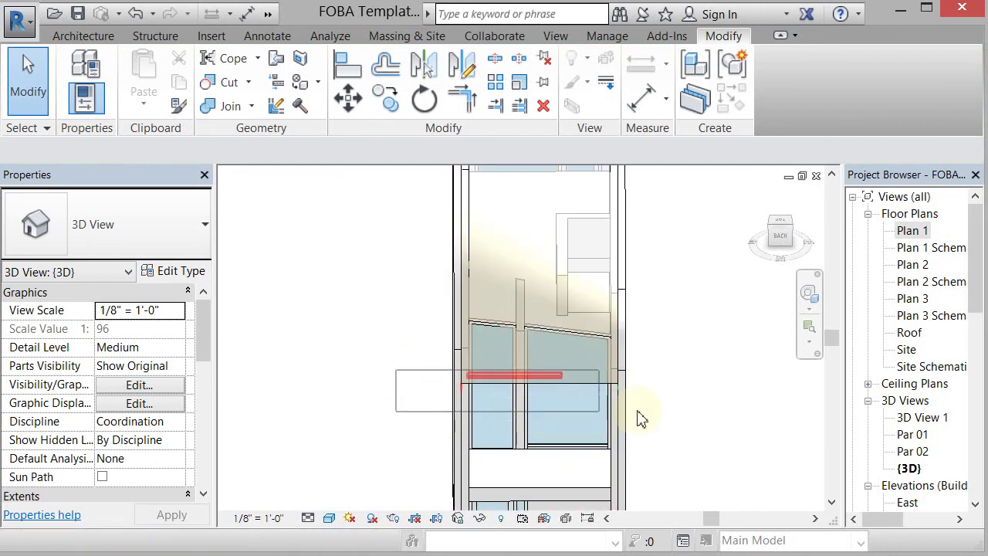
click(477, 403)
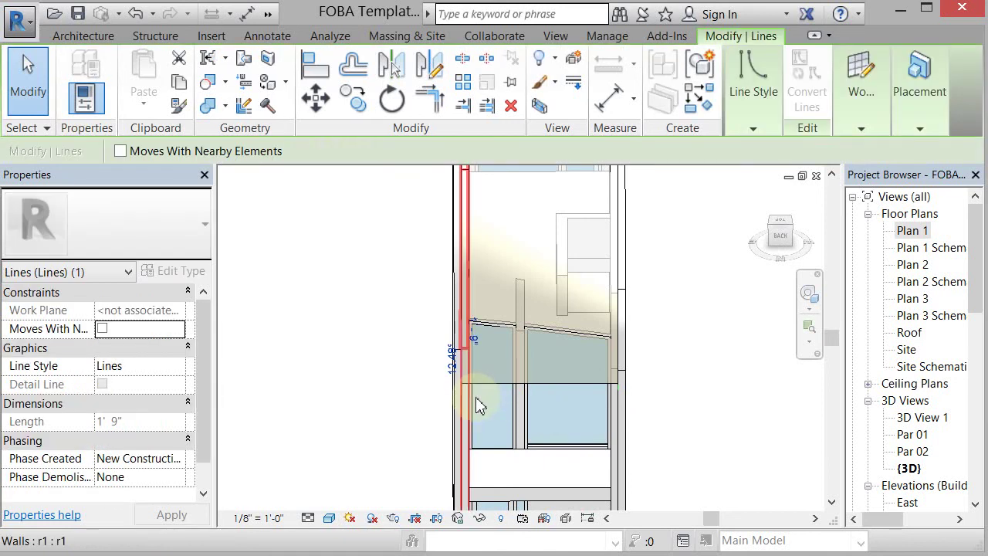
key(Escape)
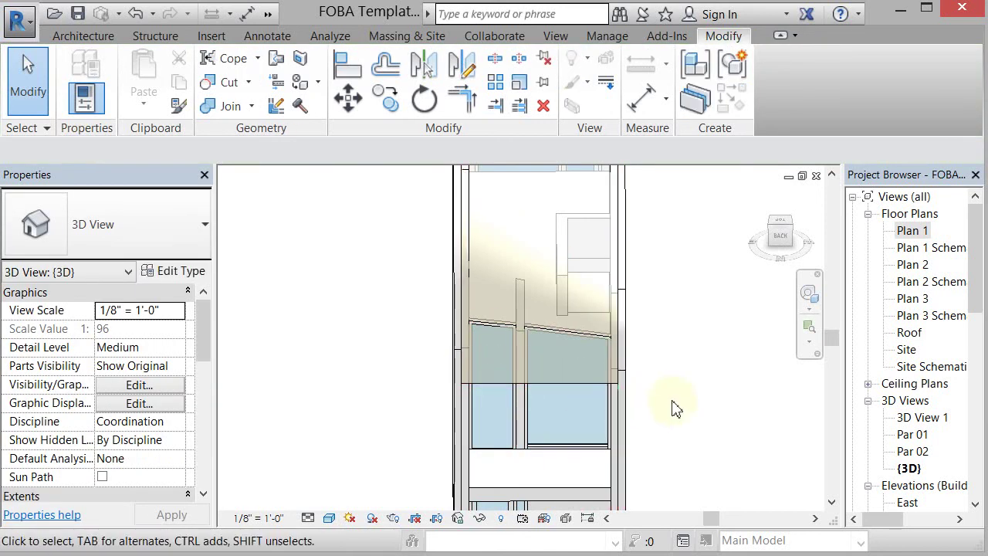
scroll(671, 410, down, 2)
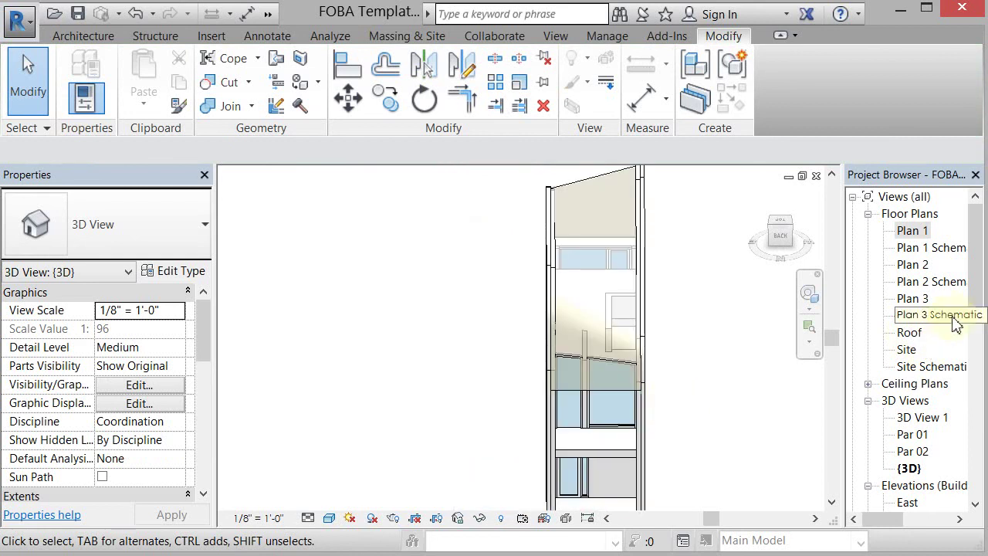
click(979, 325)
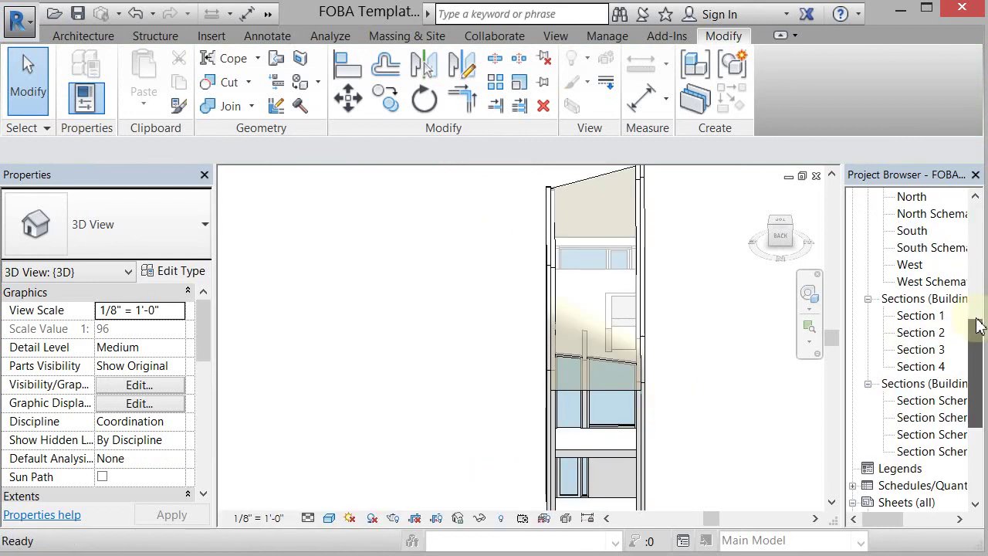
scroll(965, 309, up, 5)
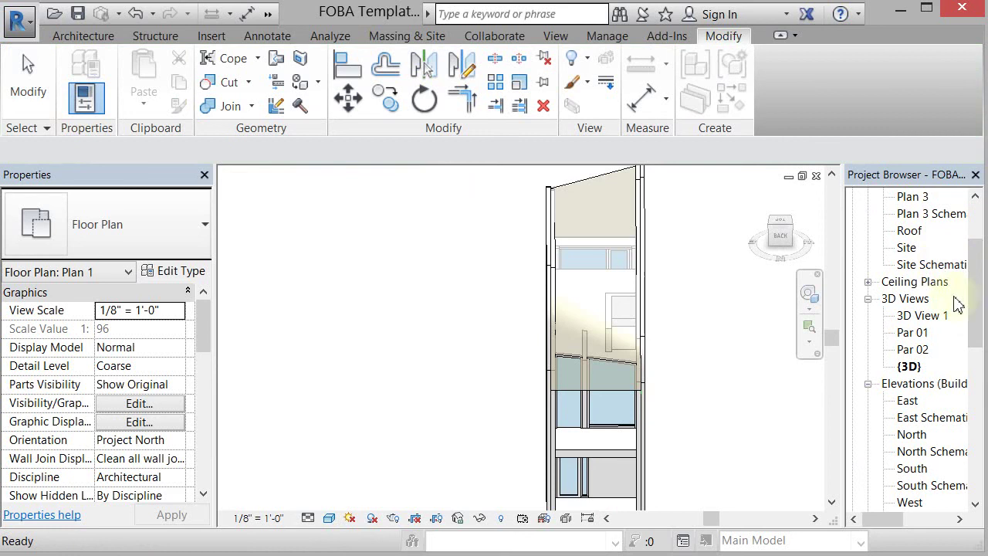
double_click(906, 437)
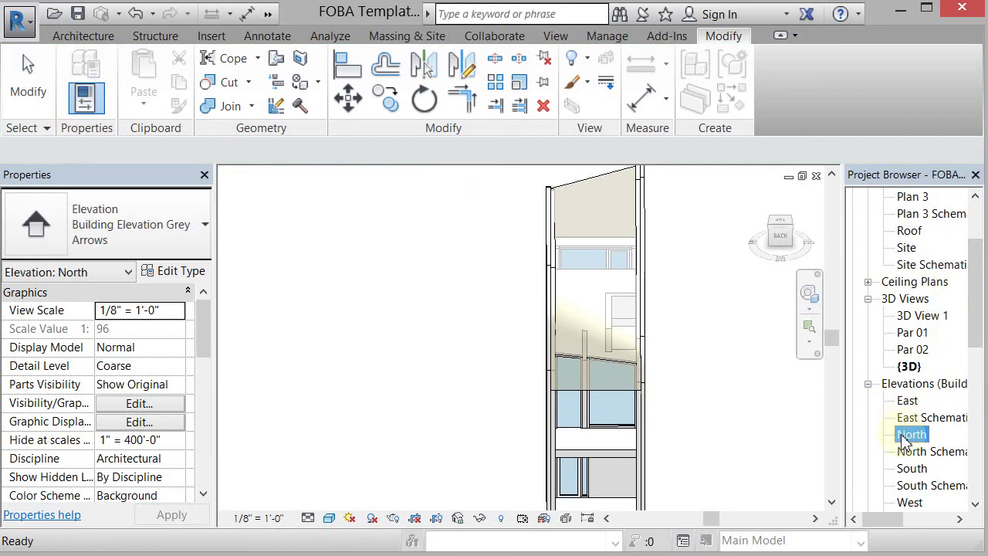
scroll(514, 301, up, 6)
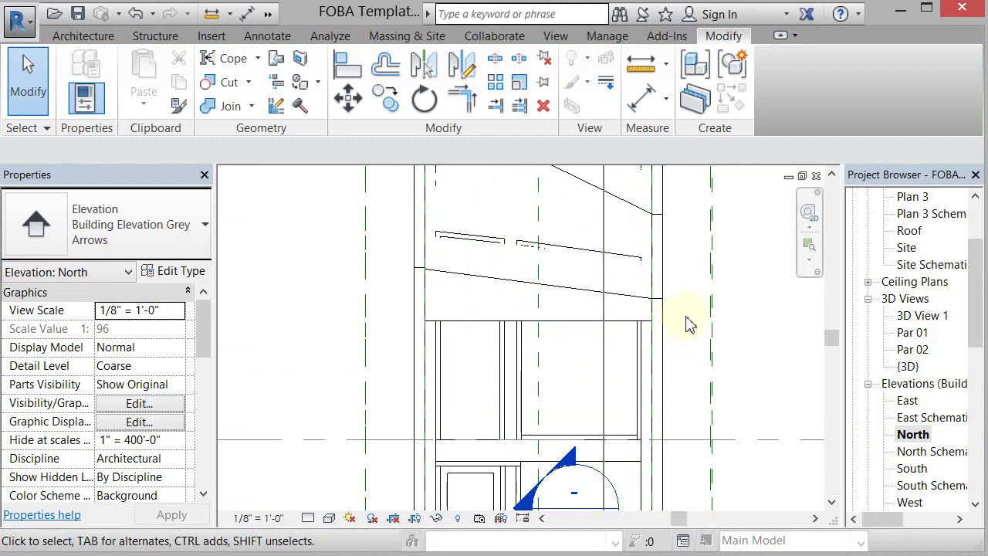
scroll(644, 316, down, 3)
scroll(653, 316, down, 2)
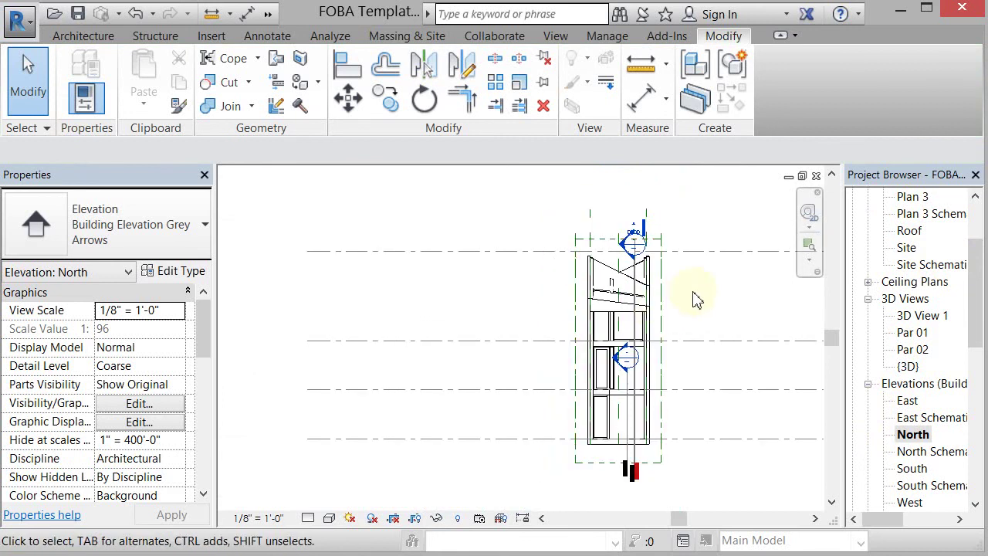